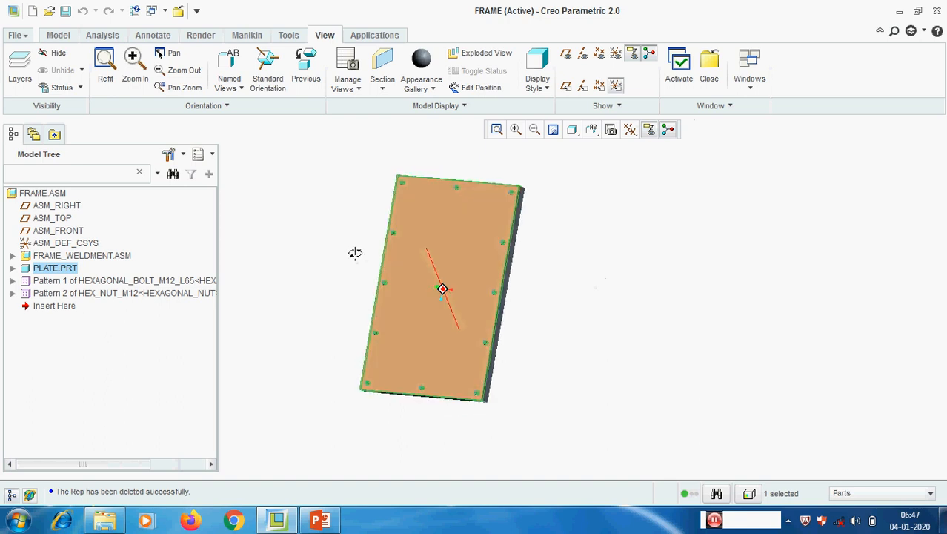
# Step: Examine the frame assembly from front and back, including the corner bolts and the M12 hexagonal bolt pattern
pyautogui.scroll(-4, 518, 201)
pyautogui.moveTo(505, 210); pyautogui.dragTo(497, 223, button='middle')
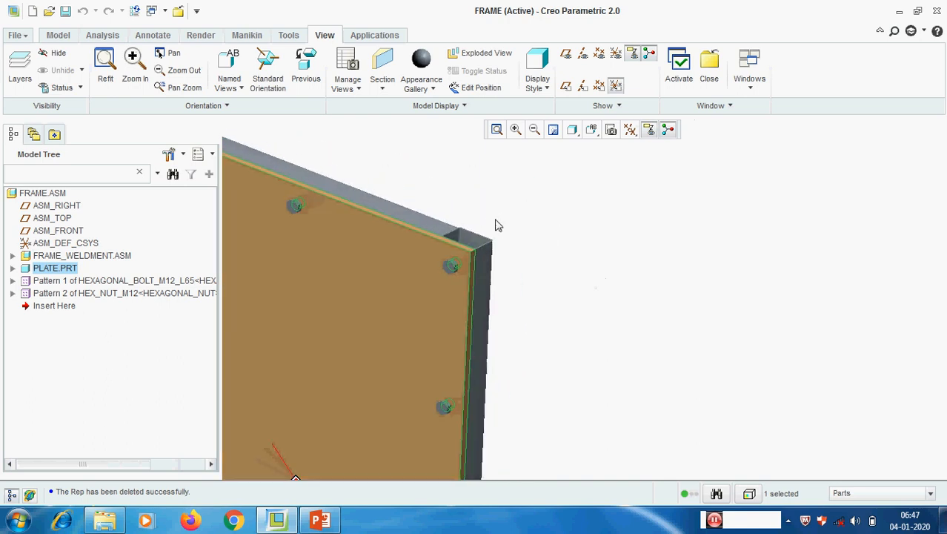
pyautogui.click(645, 265)
pyautogui.scroll(-3, 438, 271)
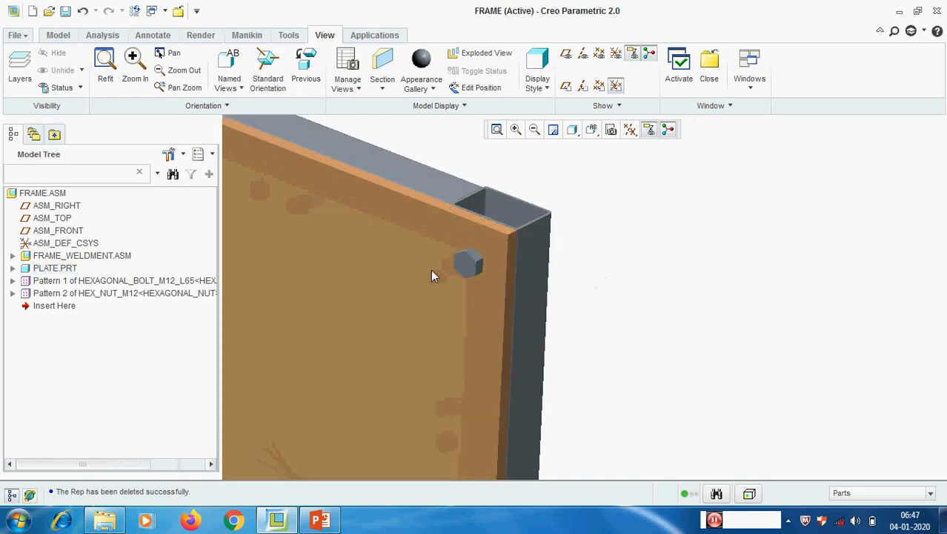
pyautogui.scroll(8, 431, 269)
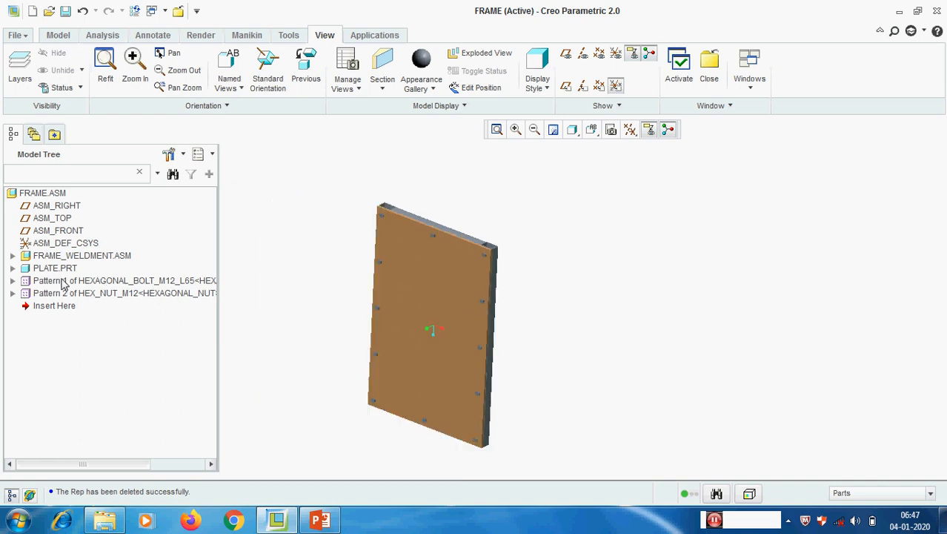
pyautogui.click(68, 282)
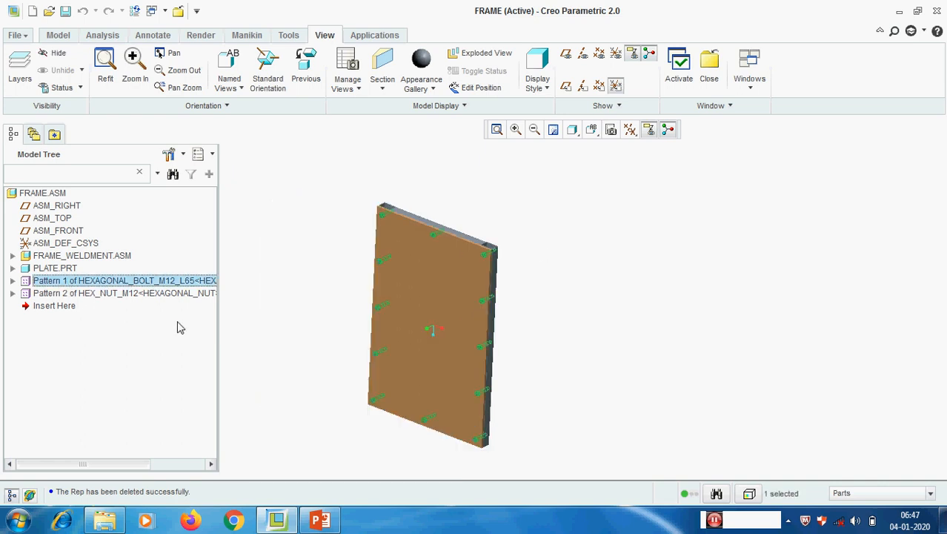
pyautogui.moveTo(596, 292); pyautogui.dragTo(524, 313, button='middle')
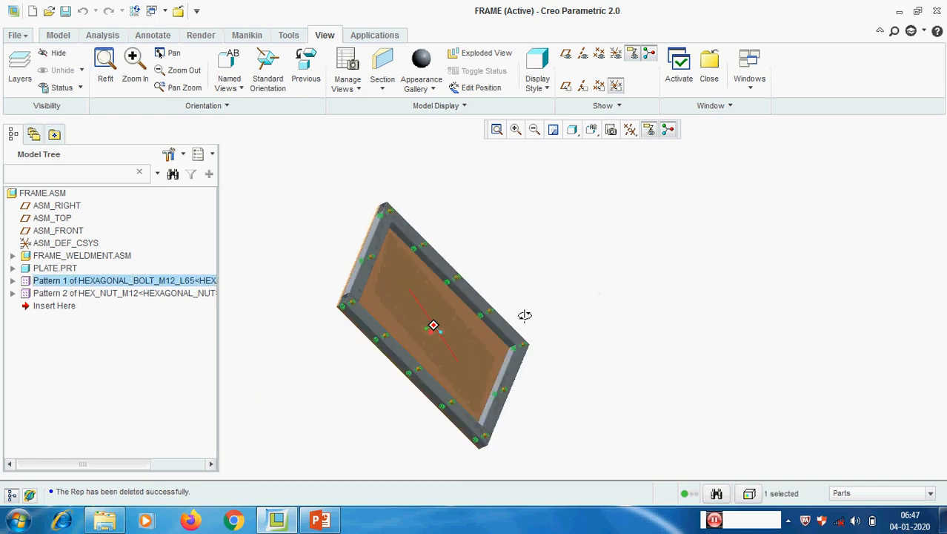
pyautogui.click(600, 282)
pyautogui.moveTo(590, 289)
pyautogui.mouseDown(button='middle')
pyautogui.moveTo(658, 258)
pyautogui.moveTo(672, 231)
pyautogui.moveTo(679, 235)
pyautogui.mouseUp(button='middle')
pyautogui.moveTo(576, 270)
pyautogui.mouseDown(button='middle')
pyautogui.moveTo(565, 256)
pyautogui.moveTo(570, 279)
pyautogui.mouseUp(button='middle')
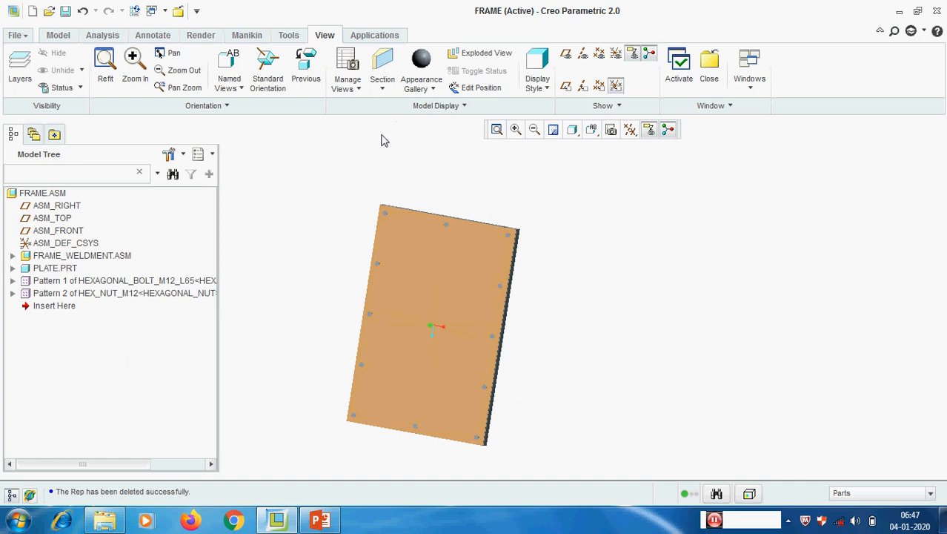
# Step: Create a new explode state named 1, without saving the modified Default Explode
pyautogui.click(346, 61)
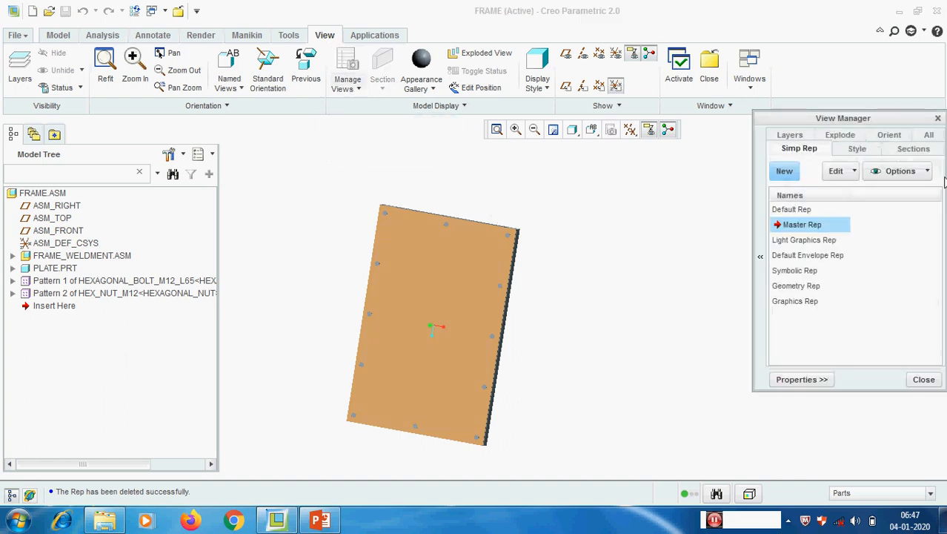
pyautogui.click(850, 138)
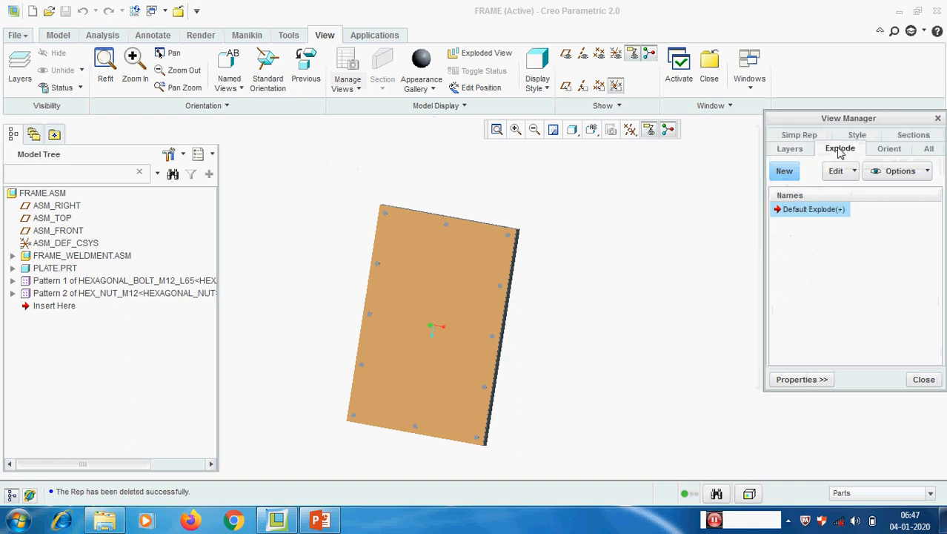
pyautogui.click(785, 172)
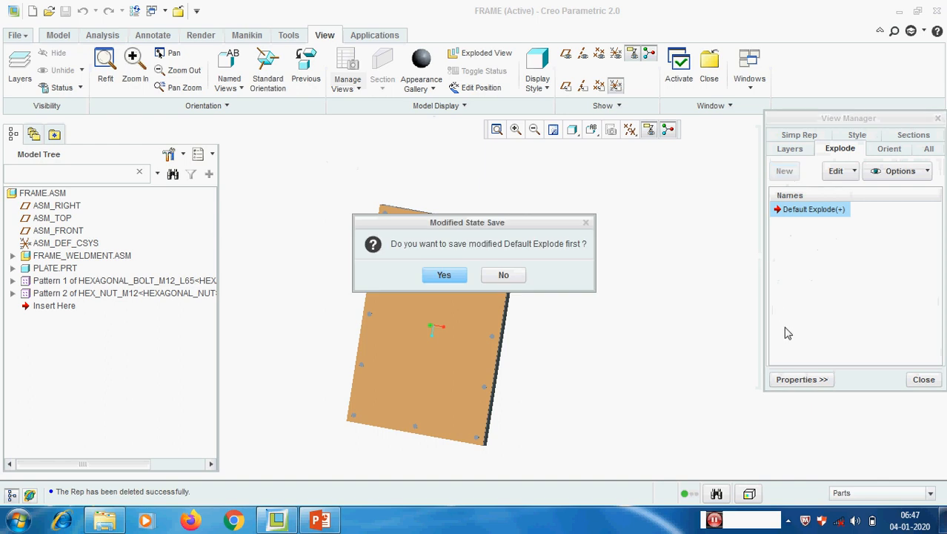
pyautogui.click(504, 276)
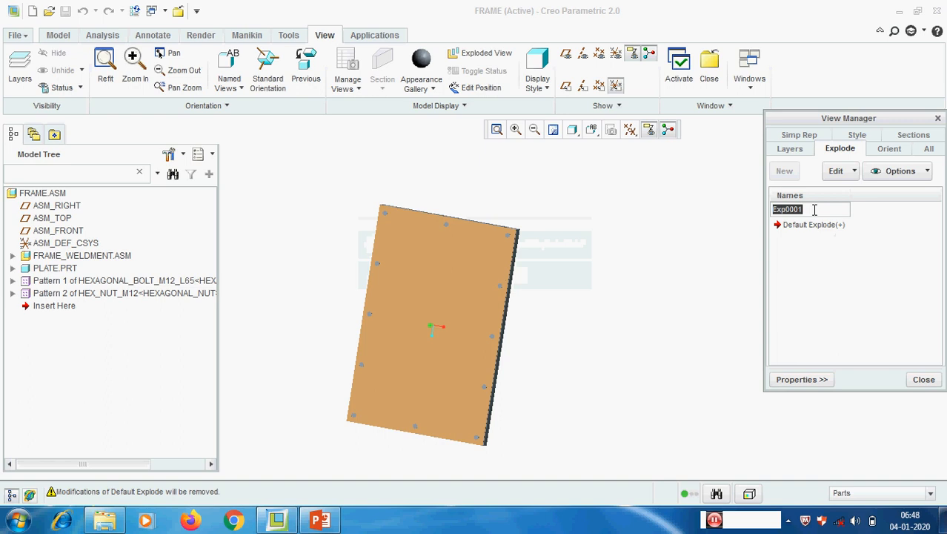
pyautogui.write('1')
pyautogui.press('Return')
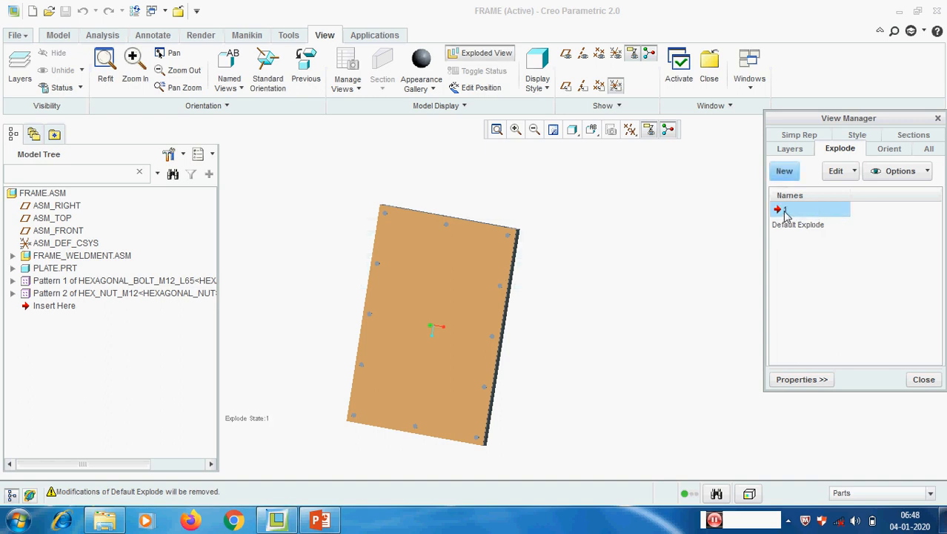
# Step: Edit the positions of explode state 1, moving the plate about 455 out in front of the frame and about 248 upward
pyautogui.click(856, 171)
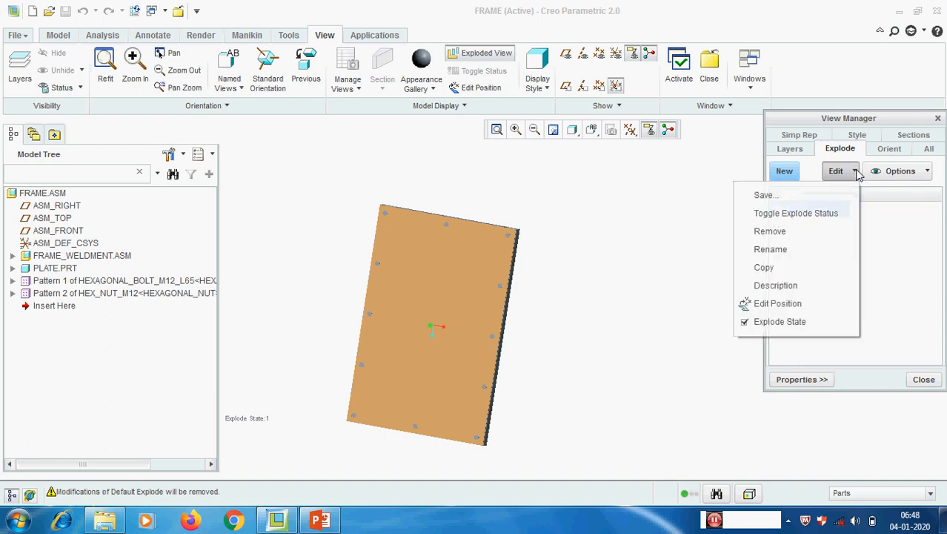
pyautogui.click(796, 310)
pyautogui.scroll(3, 683, 326)
pyautogui.moveTo(676, 317); pyautogui.dragTo(658, 301, button='middle')
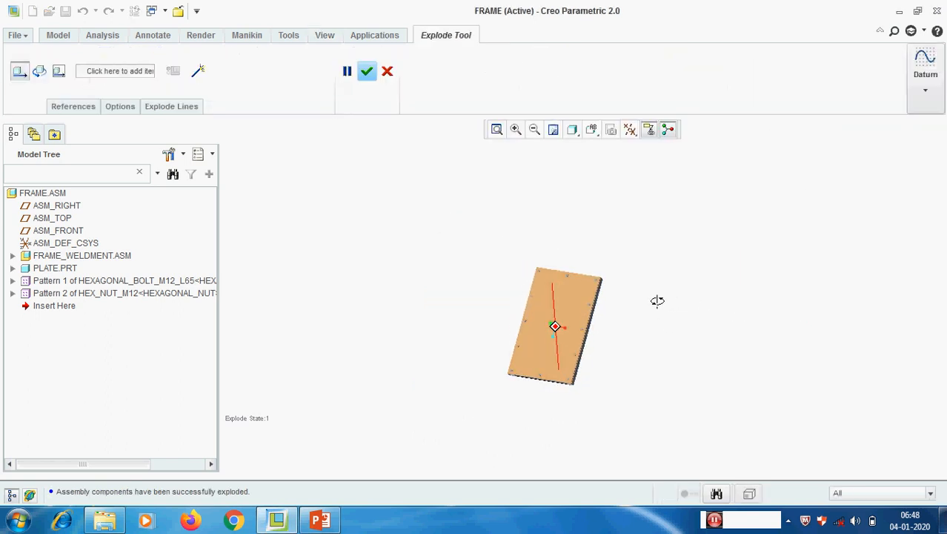
pyautogui.scroll(-2, 618, 365)
pyautogui.scroll(-1, 585, 367)
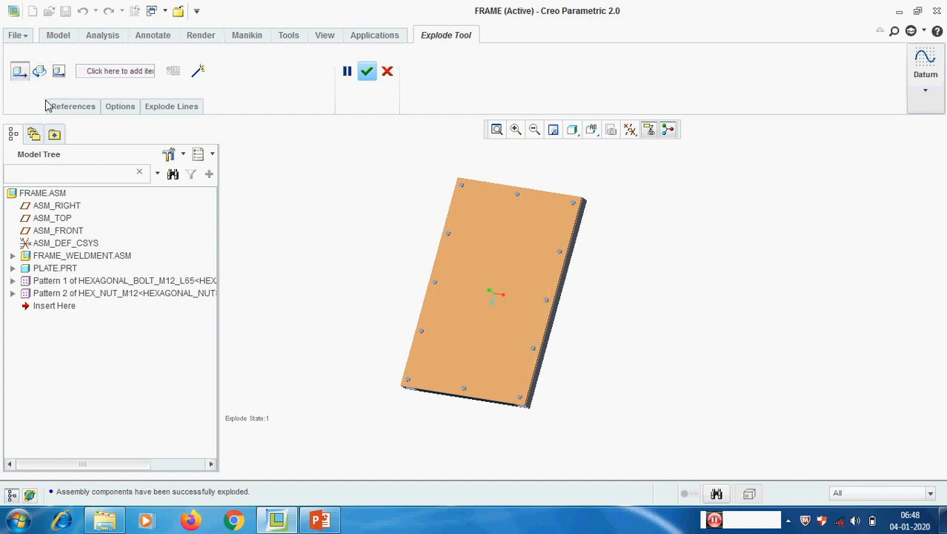
pyautogui.click(67, 110)
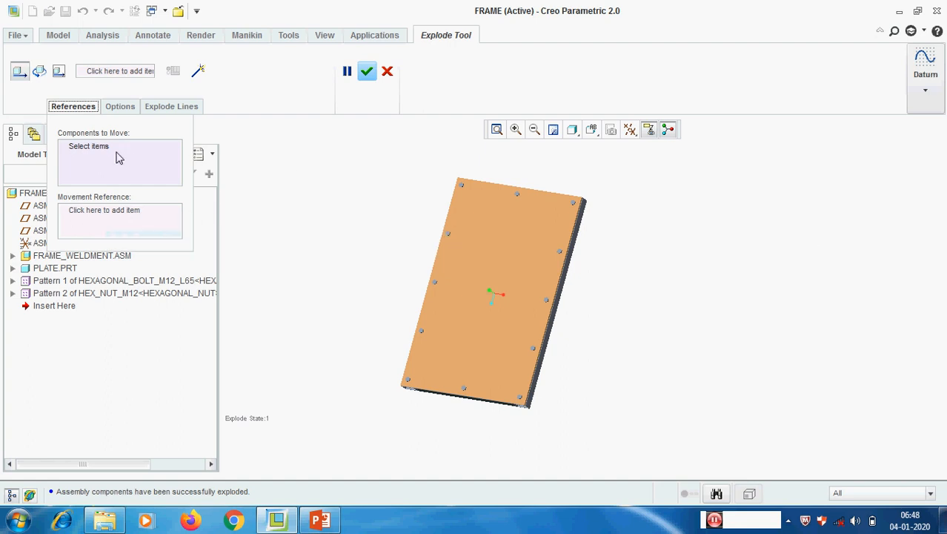
pyautogui.click(491, 235)
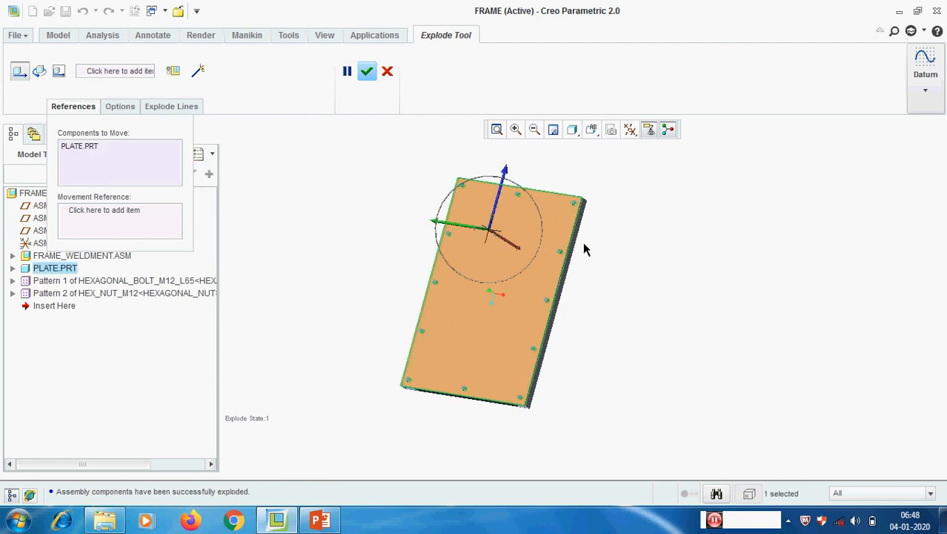
pyautogui.moveTo(517, 212); pyautogui.dragTo(506, 257, button='middle')
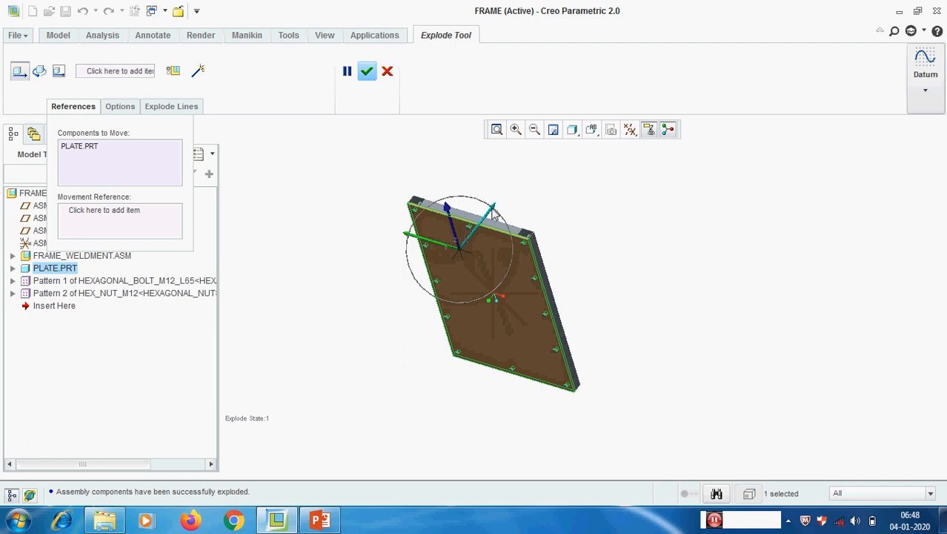
pyautogui.moveTo(490, 218); pyautogui.dragTo(430, 283)
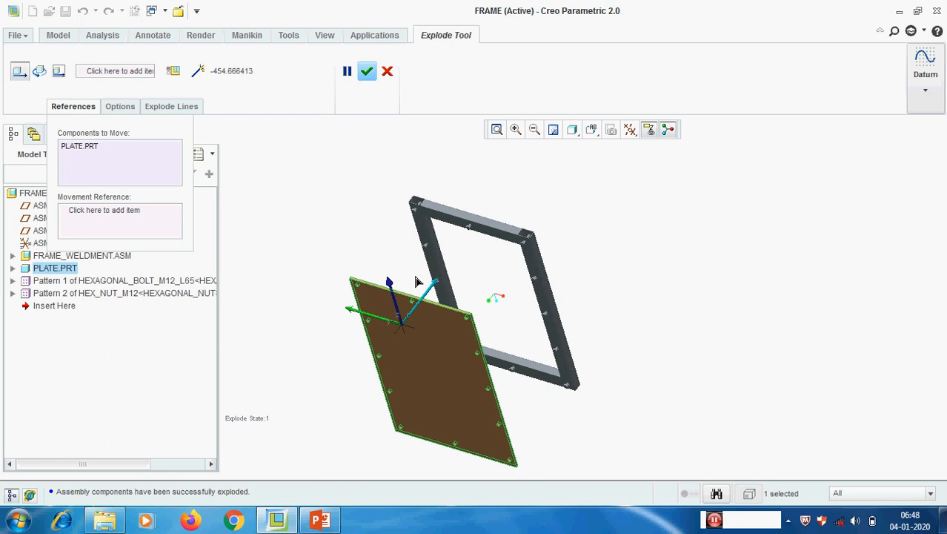
pyautogui.moveTo(363, 316); pyautogui.dragTo(381, 278)
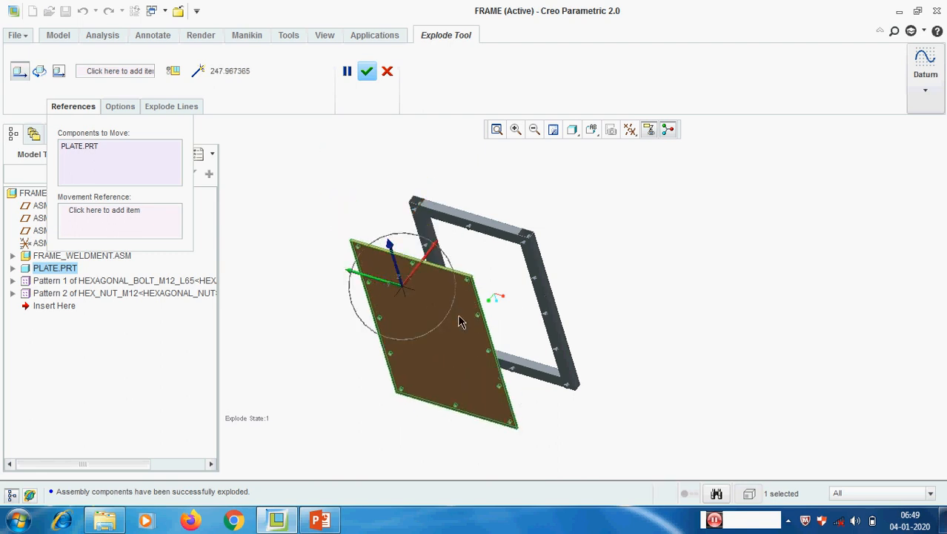
# Step: Set an edge of the hexagonal bolt head at the frame corner as the plate's movement reference
pyautogui.scroll(-3, 510, 273)
pyautogui.scroll(3, 488, 253)
pyautogui.moveTo(487, 254); pyautogui.dragTo(508, 244, button='middle')
pyautogui.scroll(-2, 535, 230)
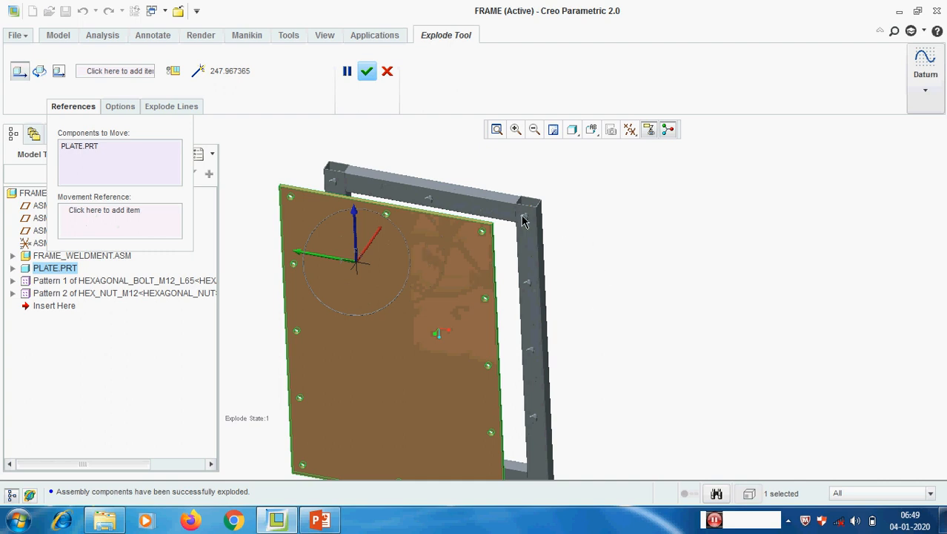
pyautogui.scroll(-5, 523, 219)
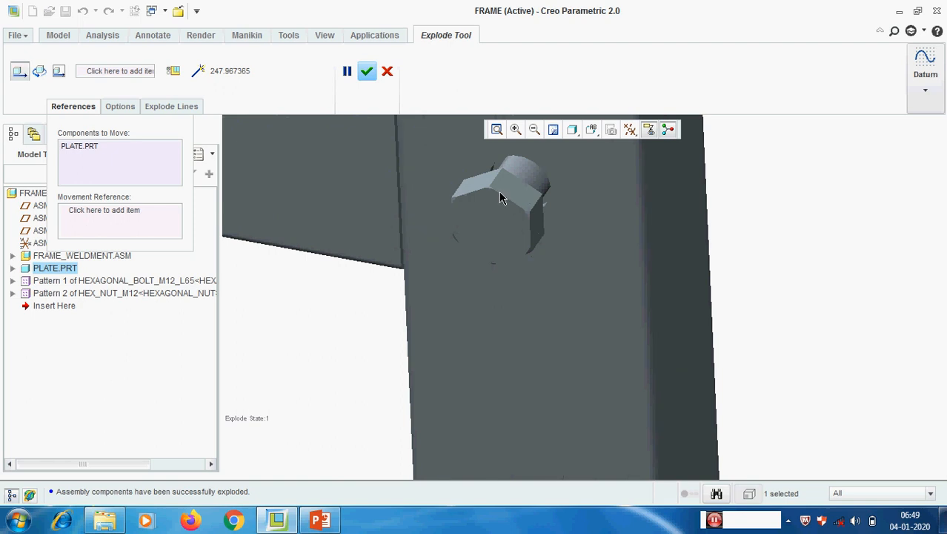
pyautogui.scroll(2, 509, 232)
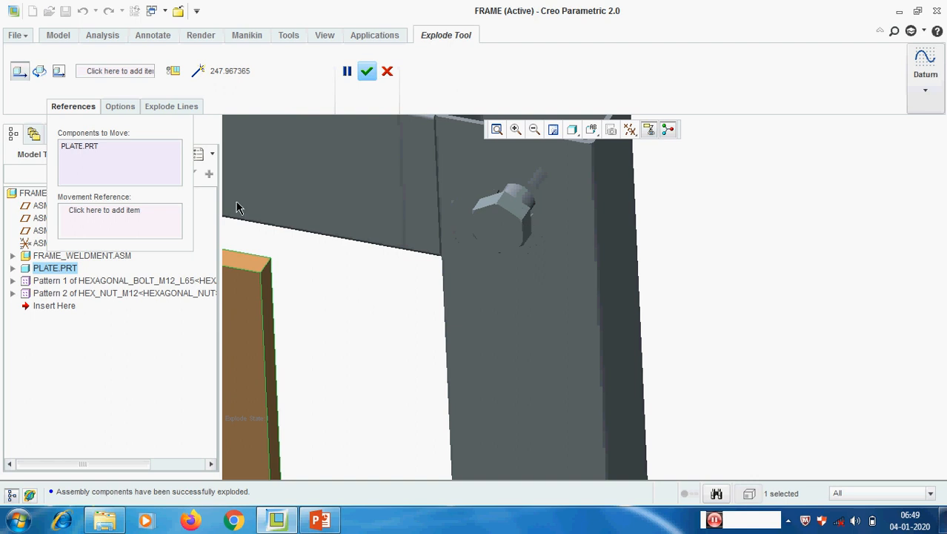
pyautogui.click(110, 211)
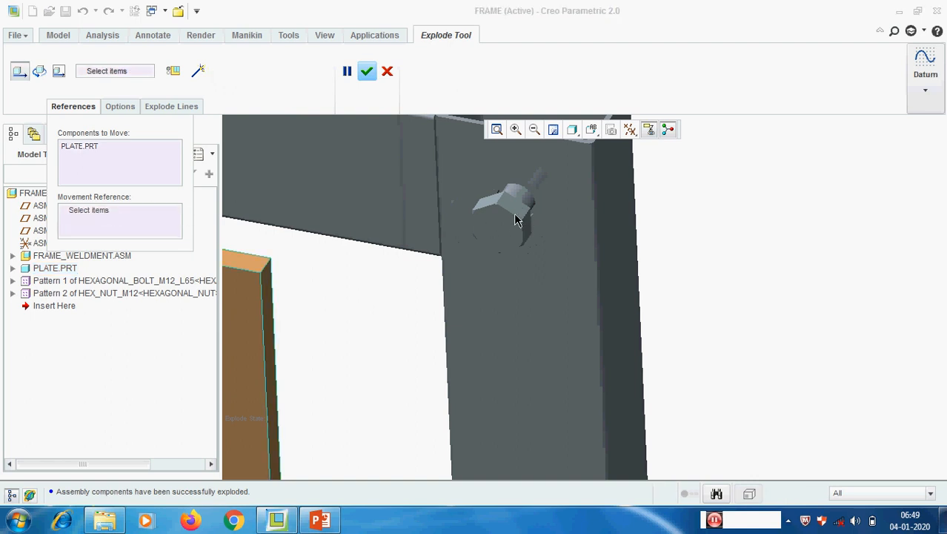
pyautogui.scroll(-2, 516, 220)
pyautogui.click(542, 225)
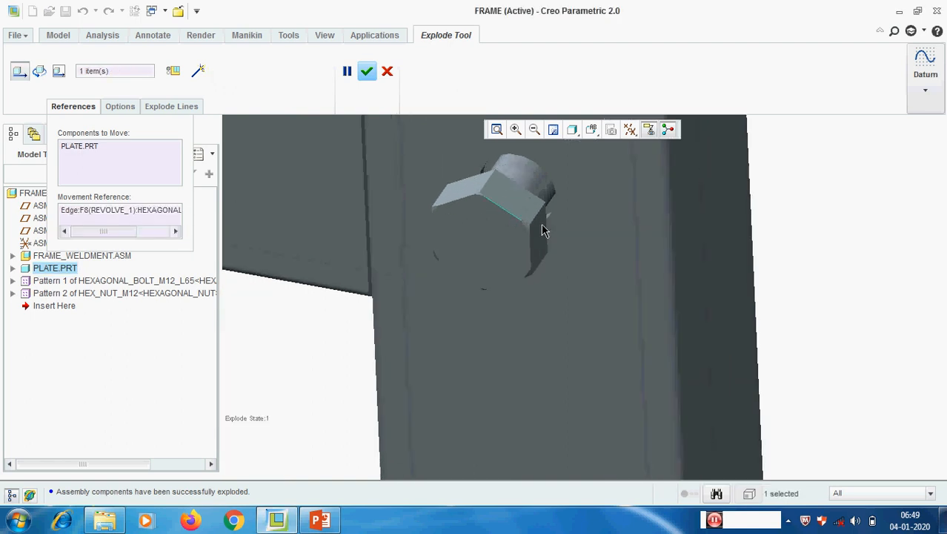
# Step: Move the plate about 89 along the direction of the referenced bolt edge
pyautogui.scroll(3, 523, 215)
pyautogui.scroll(5, 523, 215)
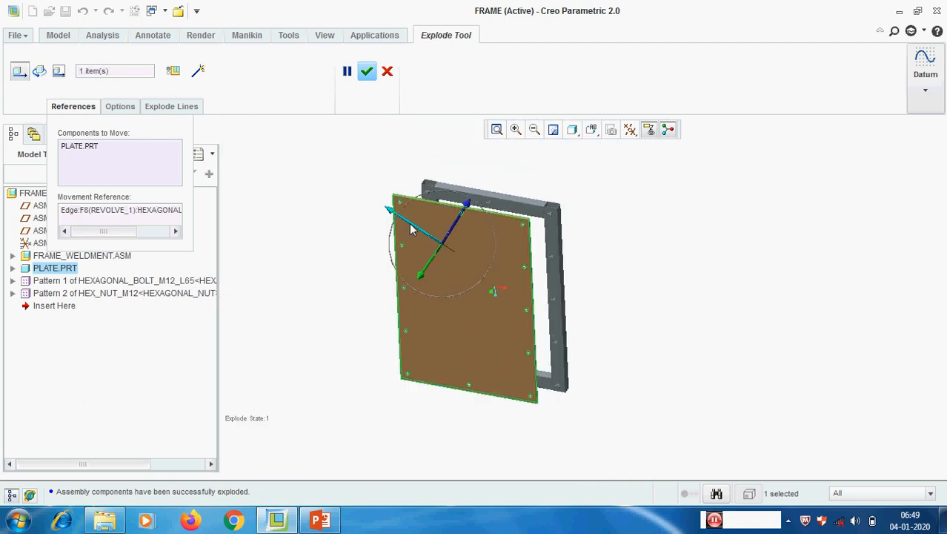
pyautogui.moveTo(416, 230); pyautogui.dragTo(396, 218)
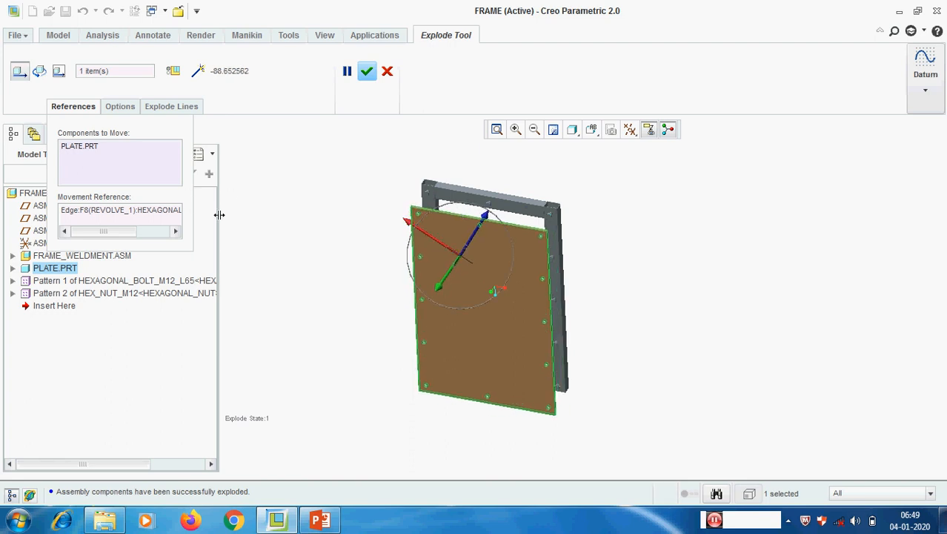
# Step: Remove the bolt edge from the movement reference and the plate from the components to move
pyautogui.rightClick(126, 212)
pyautogui.click(160, 222)
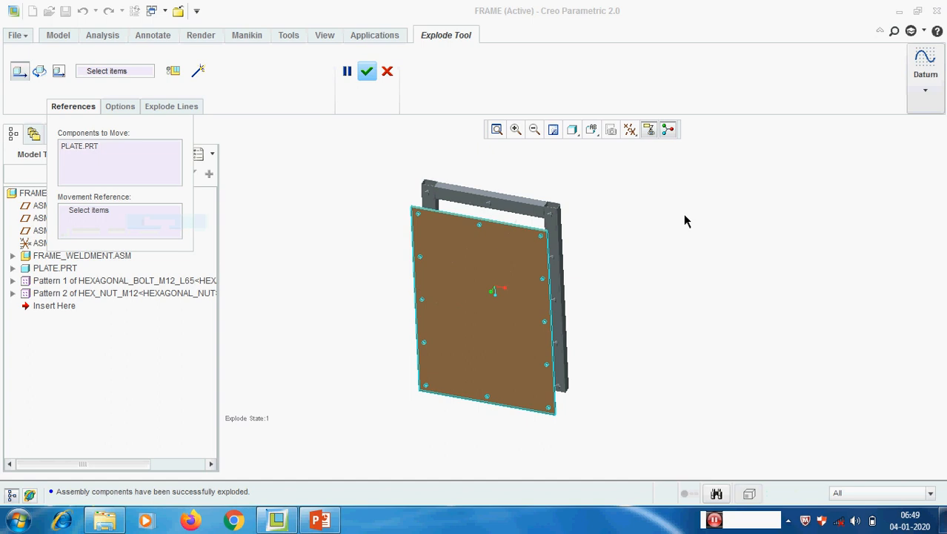
pyautogui.rightClick(84, 147)
pyautogui.click(104, 155)
pyautogui.moveTo(667, 259); pyautogui.dragTo(695, 266, button='middle')
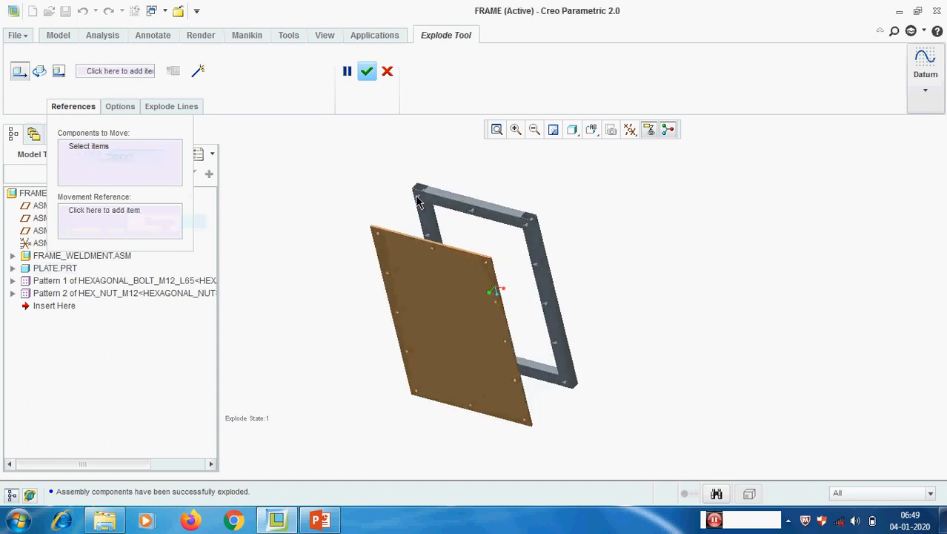
pyautogui.scroll(-3, 418, 202)
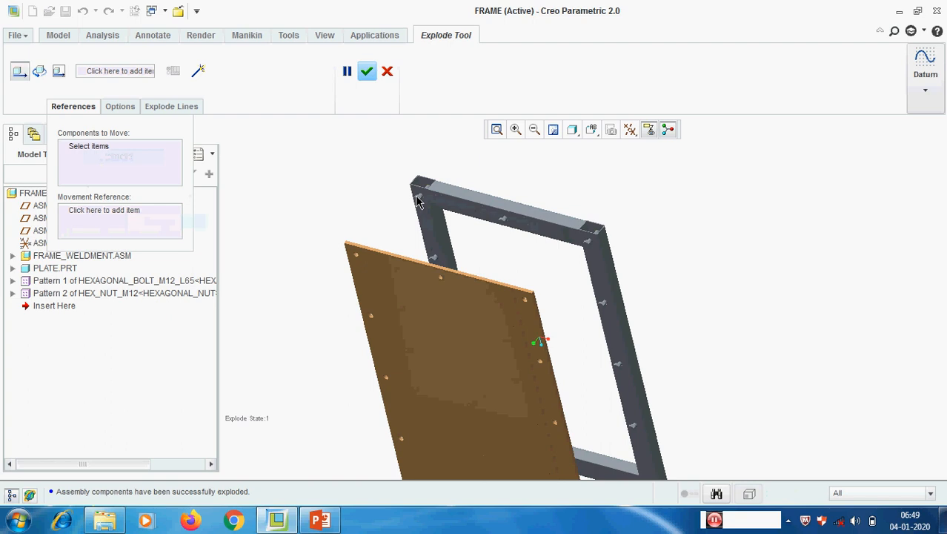
pyautogui.scroll(2, 417, 199)
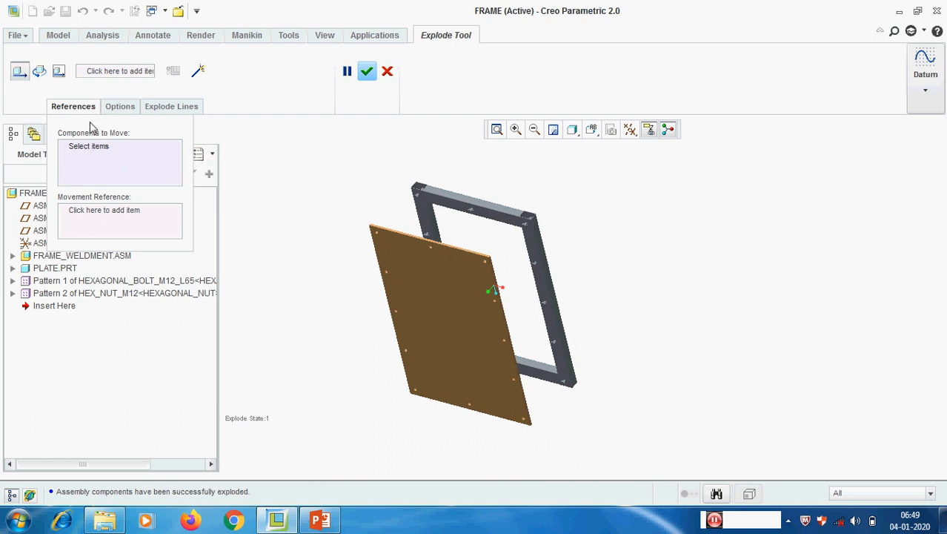
# Step: Reselect the plate as the component to move and shift it about 228, plus another 83, farther from the frame
pyautogui.click(434, 280)
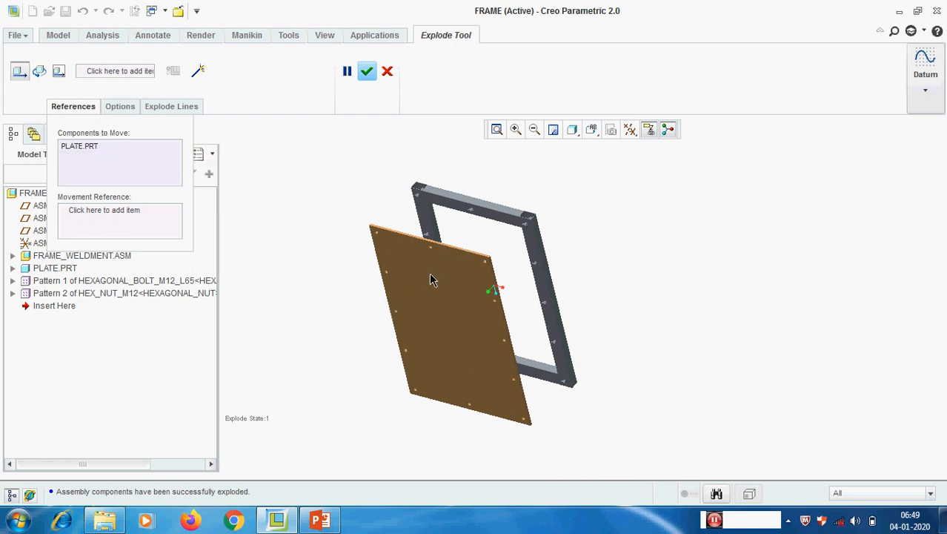
pyautogui.moveTo(446, 255); pyautogui.dragTo(400, 283)
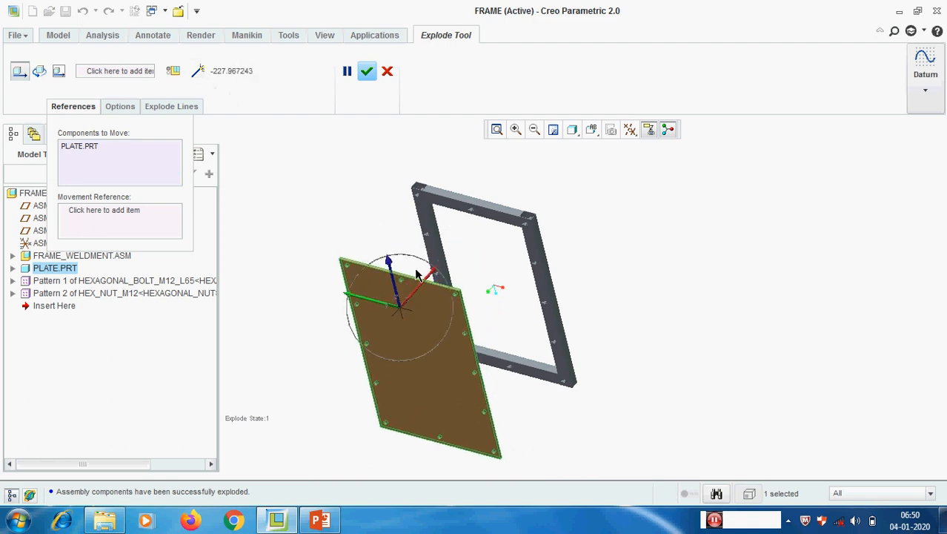
pyautogui.moveTo(415, 290)
pyautogui.mouseDown()
pyautogui.moveTo(343, 331)
pyautogui.moveTo(417, 251)
pyautogui.moveTo(513, 187)
pyautogui.moveTo(415, 295)
pyautogui.mouseUp()
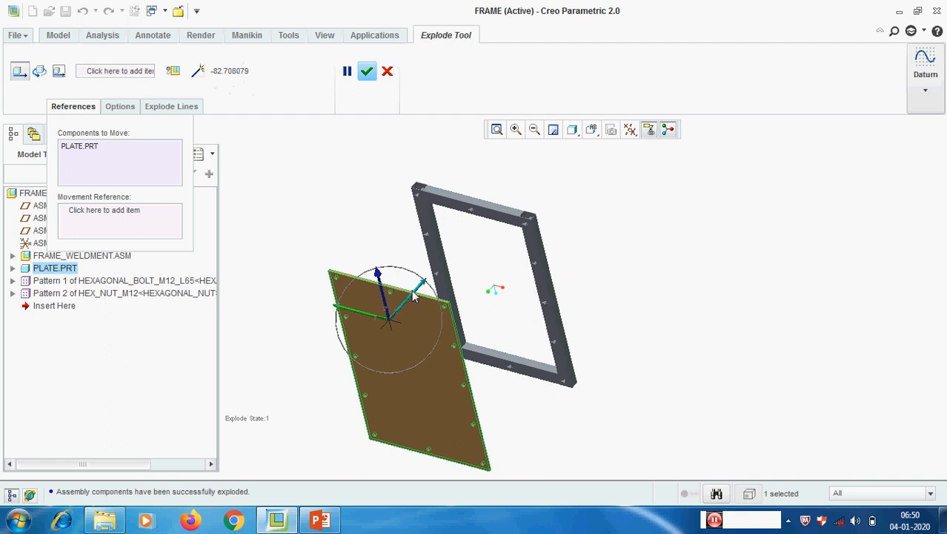
# Step: Set the motion increment to 50.00 and move the plate another 150 away from the frame
pyautogui.click(121, 108)
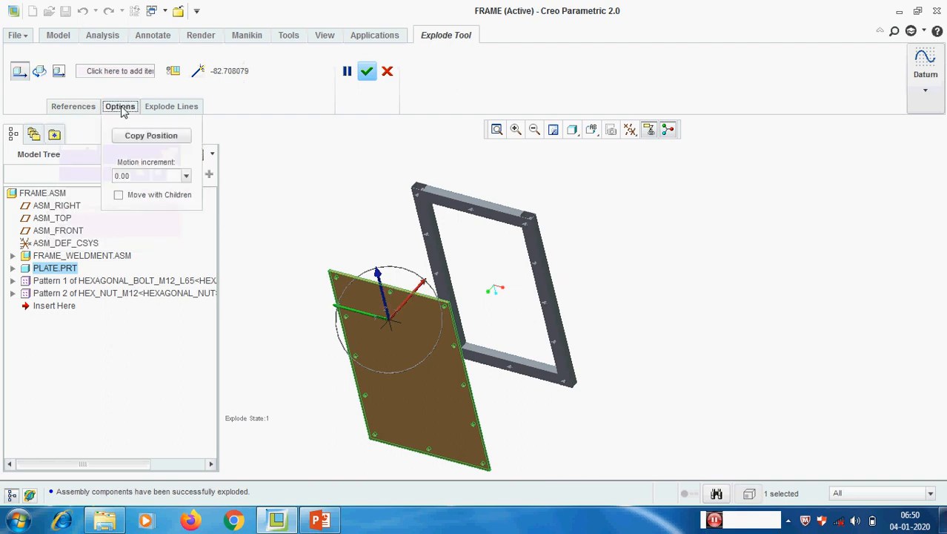
pyautogui.click(137, 178)
pyautogui.doubleClick(137, 178)
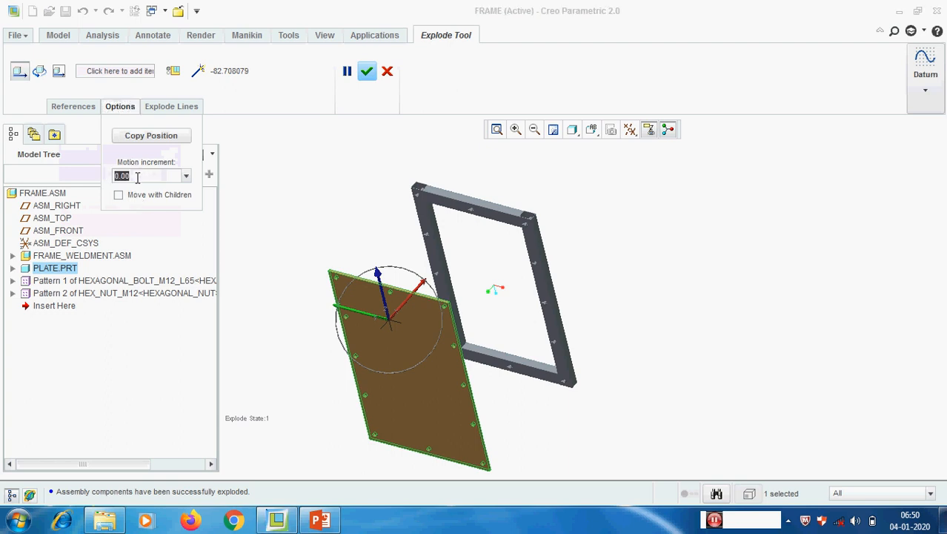
pyautogui.write('50.00')
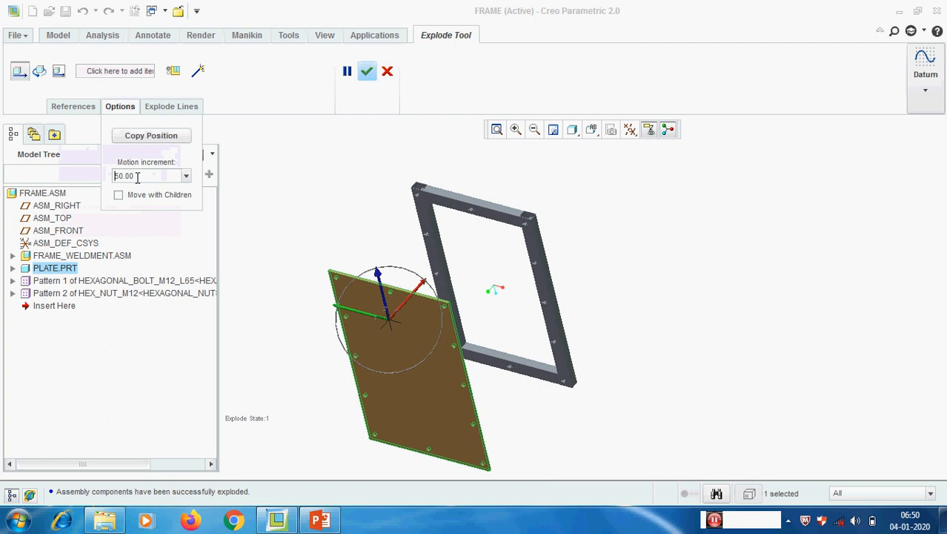
pyautogui.scroll(-3, 506, 197)
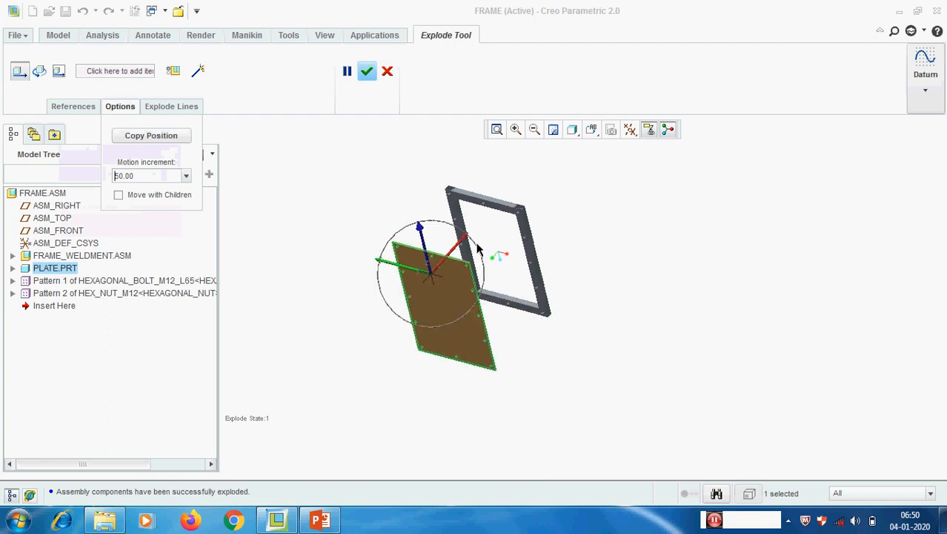
pyautogui.moveTo(453, 254); pyautogui.dragTo(406, 278)
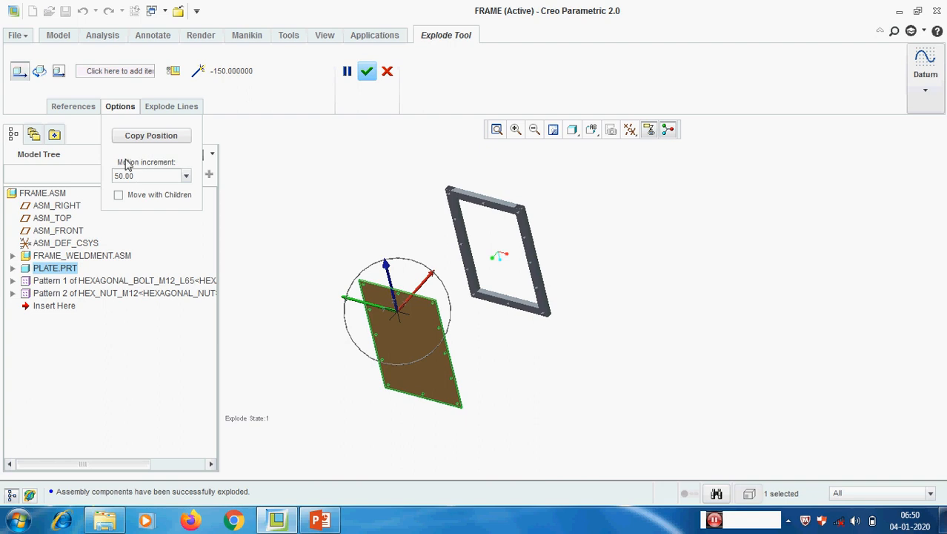
# Step: Remove the plate from the components to move
pyautogui.click(74, 107)
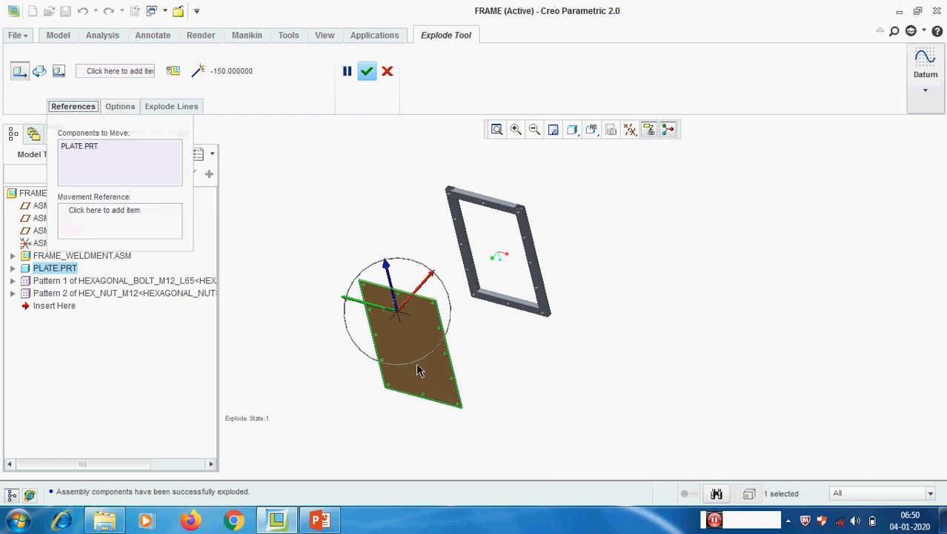
pyautogui.scroll(-3, 421, 347)
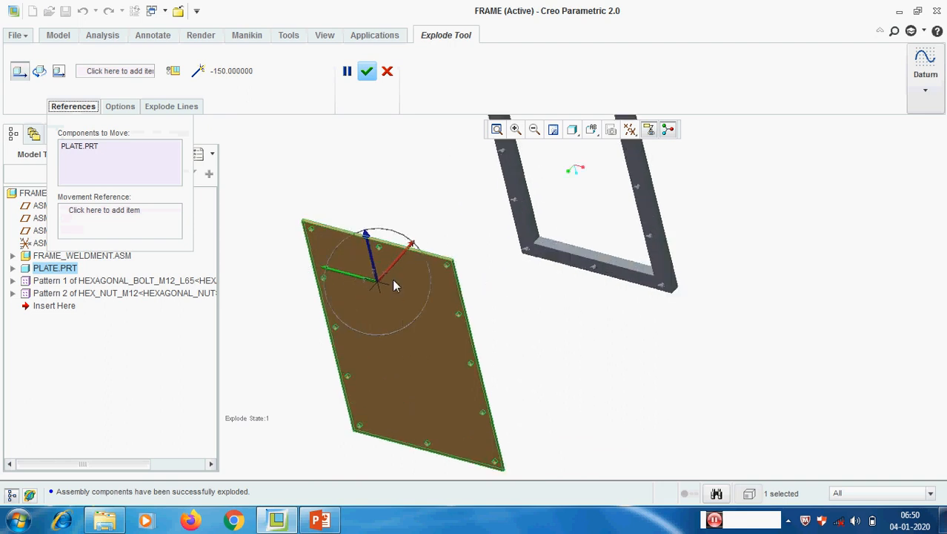
pyautogui.scroll(2, 330, 247)
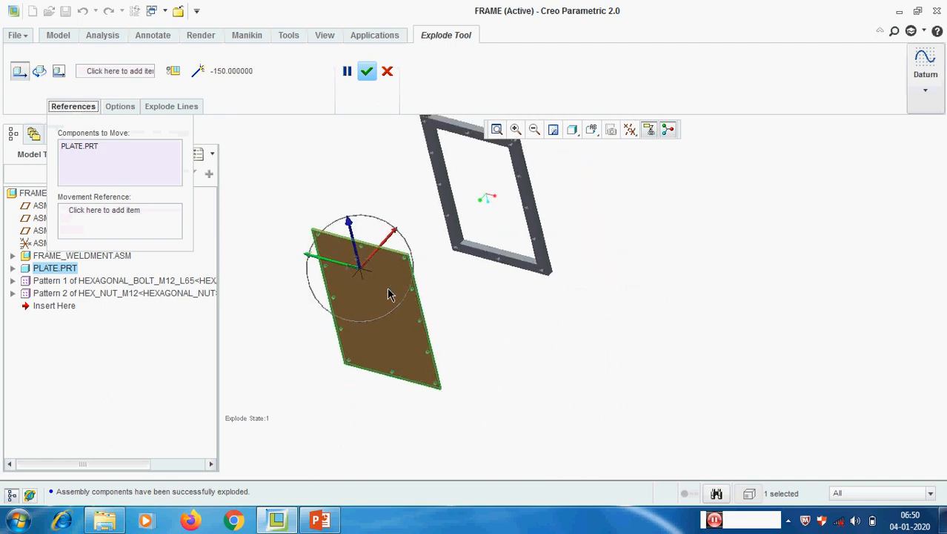
pyautogui.scroll(2, 401, 388)
pyautogui.scroll(-2, 502, 313)
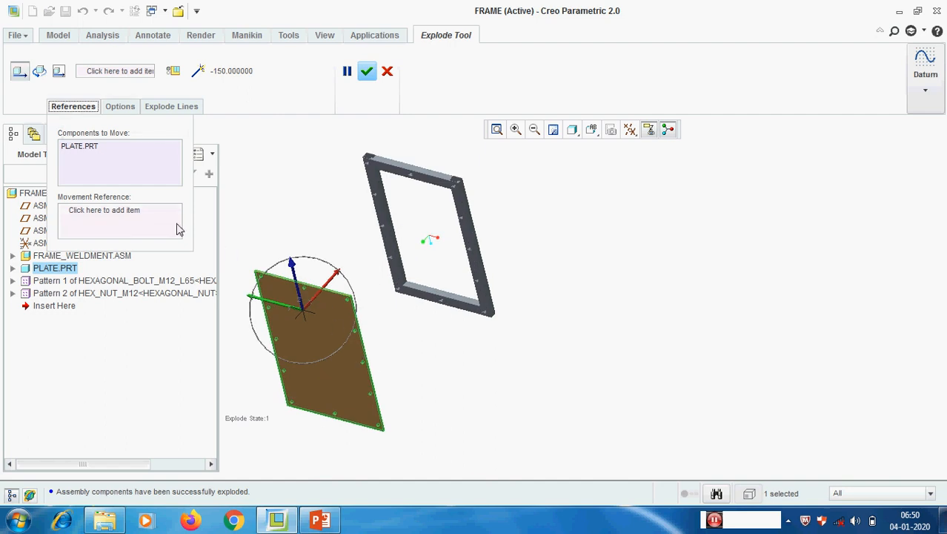
pyautogui.rightClick(83, 148)
pyautogui.click(113, 161)
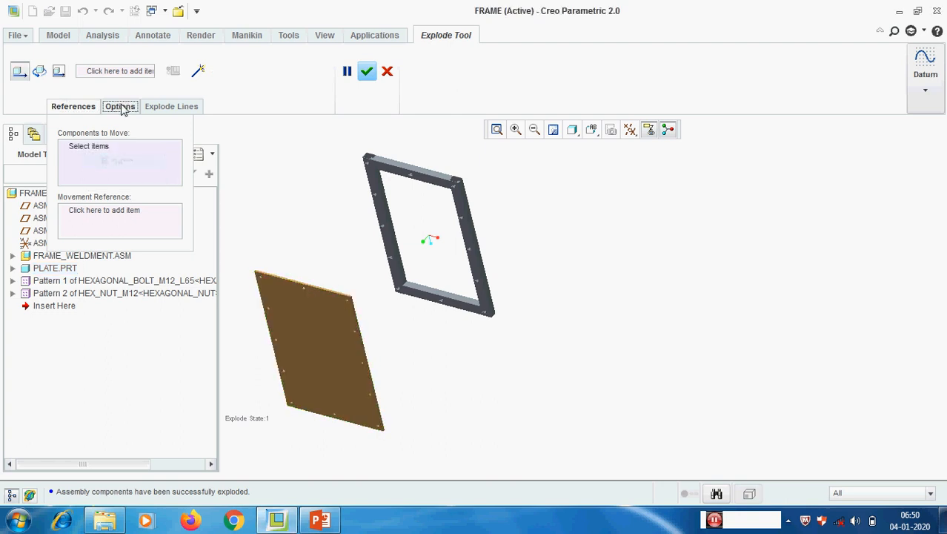
# Step: Use Copy Position to give the plate the position of FRAME_WELDMENT.ASM
pyautogui.click(120, 106)
pyautogui.click(138, 141)
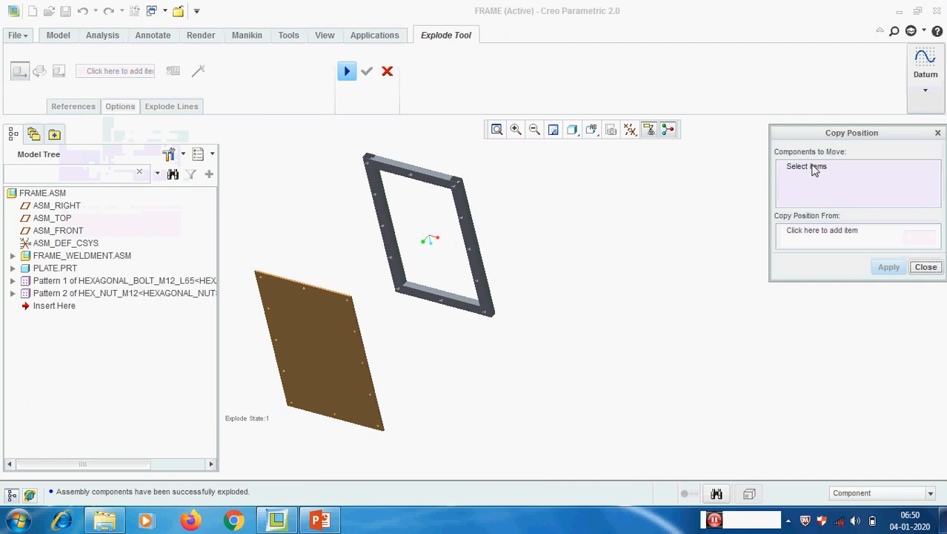
pyautogui.click(331, 327)
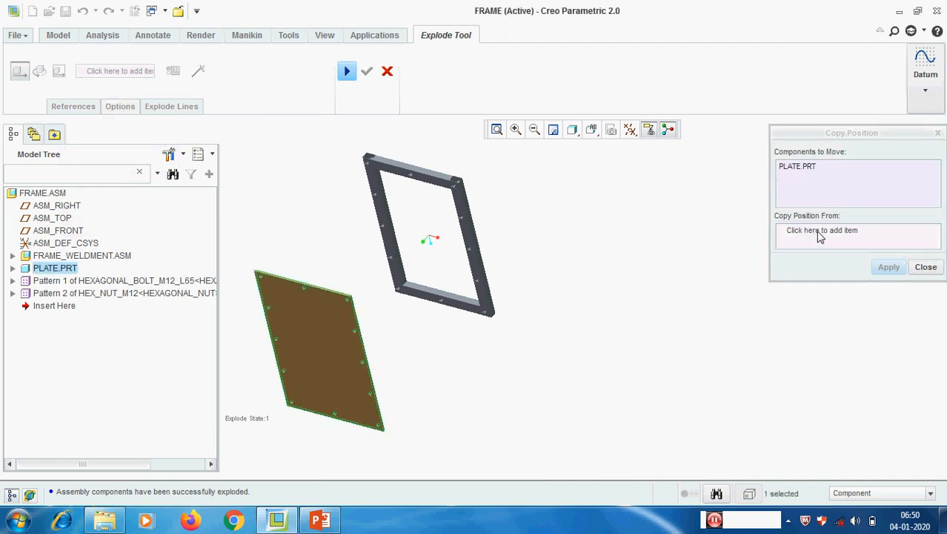
pyautogui.click(820, 231)
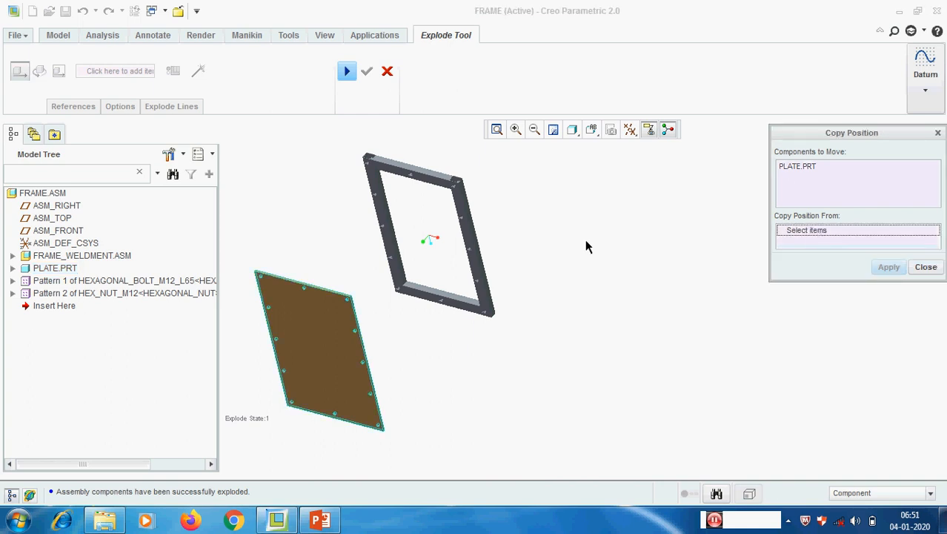
pyautogui.rightClick(530, 186)
pyautogui.click(561, 215)
pyautogui.click(427, 185)
pyautogui.click(876, 319)
pyautogui.click(893, 411)
pyautogui.click(889, 267)
pyautogui.scroll(3, 414, 216)
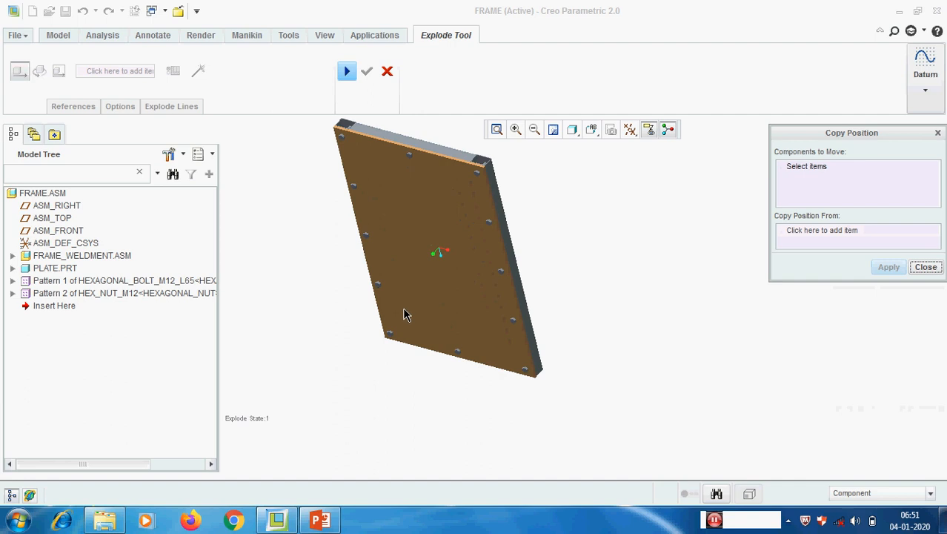
pyautogui.click(926, 267)
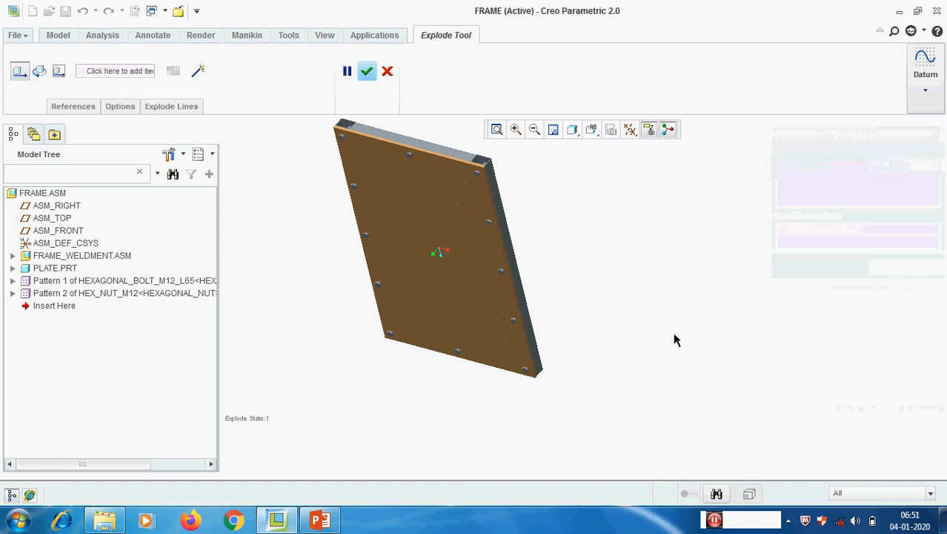
# Step: Select the plate as the component to move and pull it 900 away from the frame
pyautogui.scroll(-3, 635, 332)
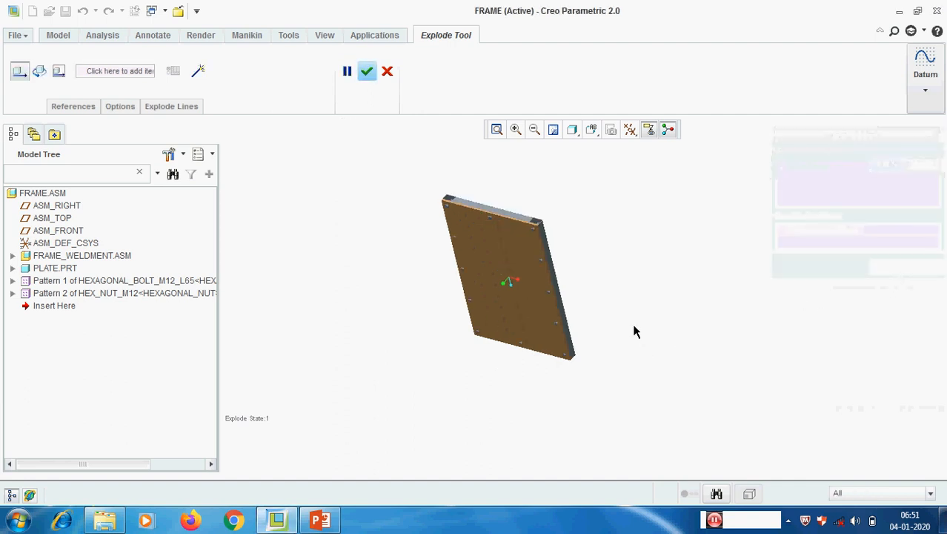
pyautogui.click(72, 106)
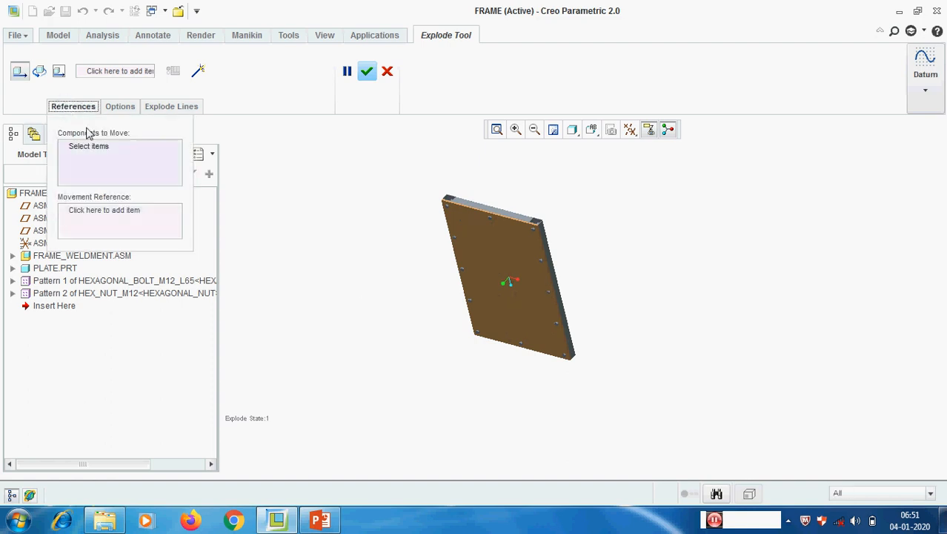
pyautogui.click(523, 258)
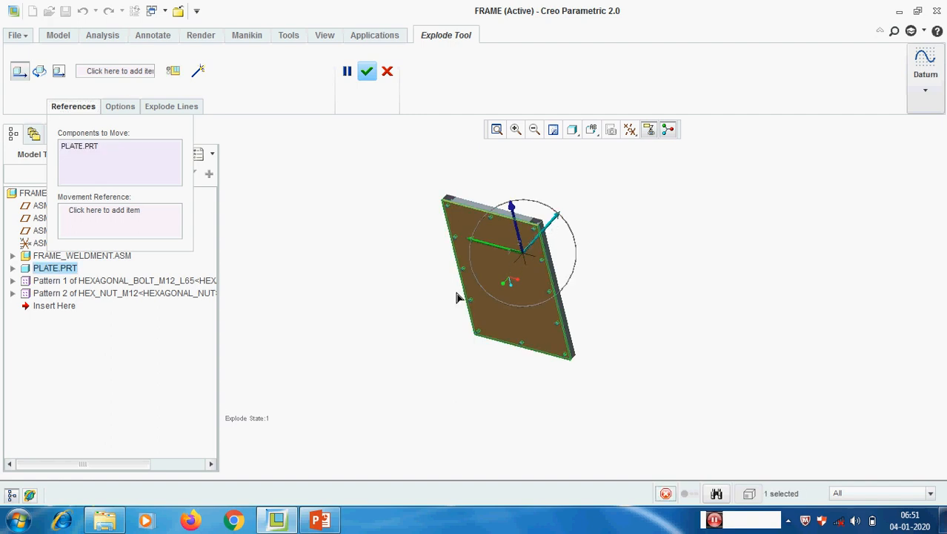
pyautogui.moveTo(555, 226); pyautogui.dragTo(461, 325)
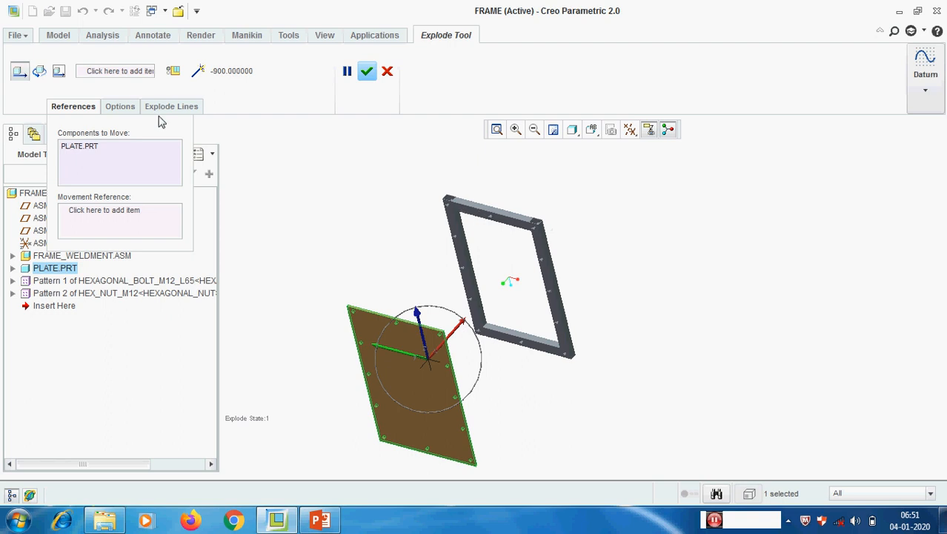
pyautogui.click(129, 106)
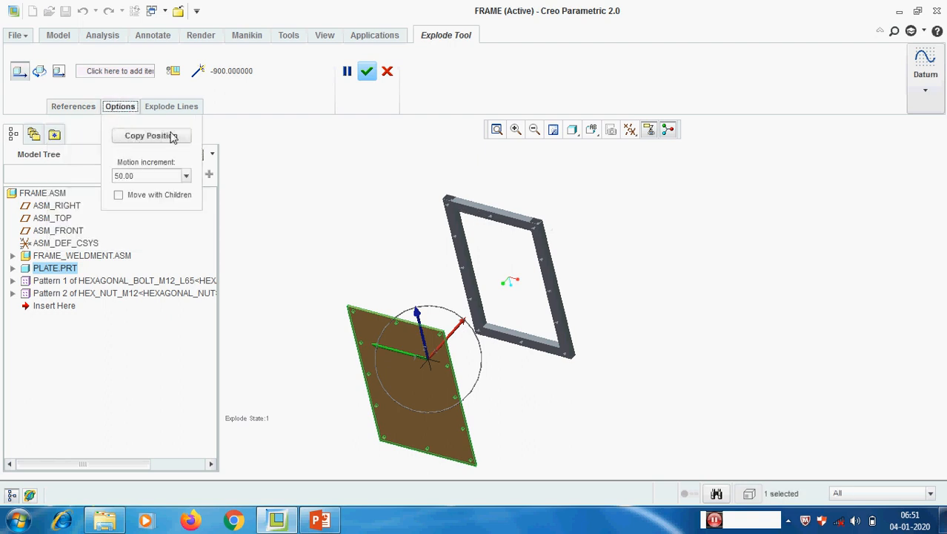
pyautogui.click(124, 109)
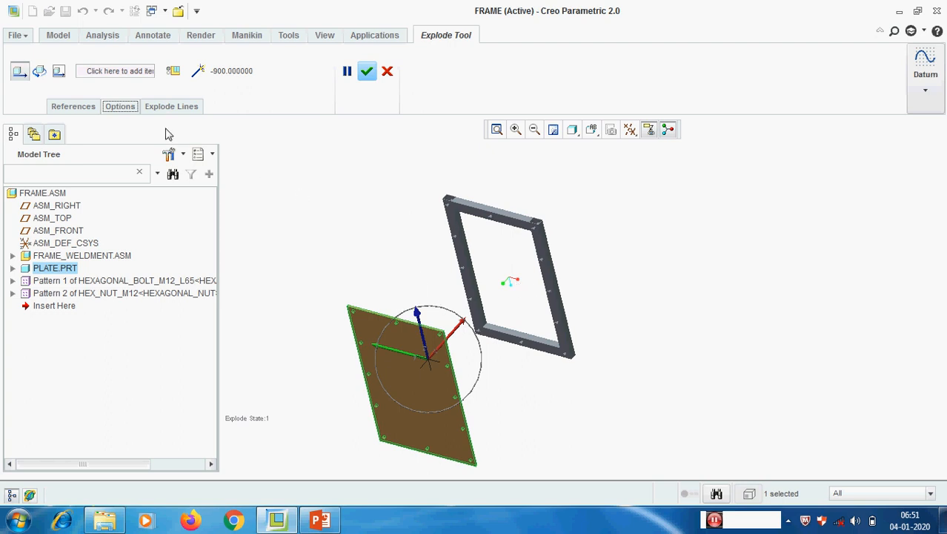
# Step: Clear the plate from the components to move
pyautogui.click(73, 106)
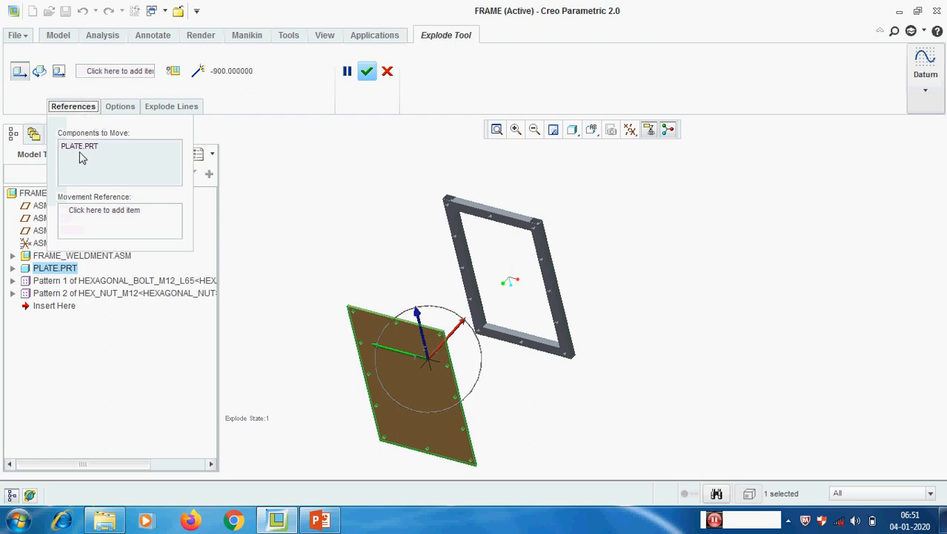
pyautogui.rightClick(89, 155)
pyautogui.click(106, 161)
# Step: Bring the plate back onto the frame by copying its position from FRAME_WELDMENT.ASM
pyautogui.click(120, 106)
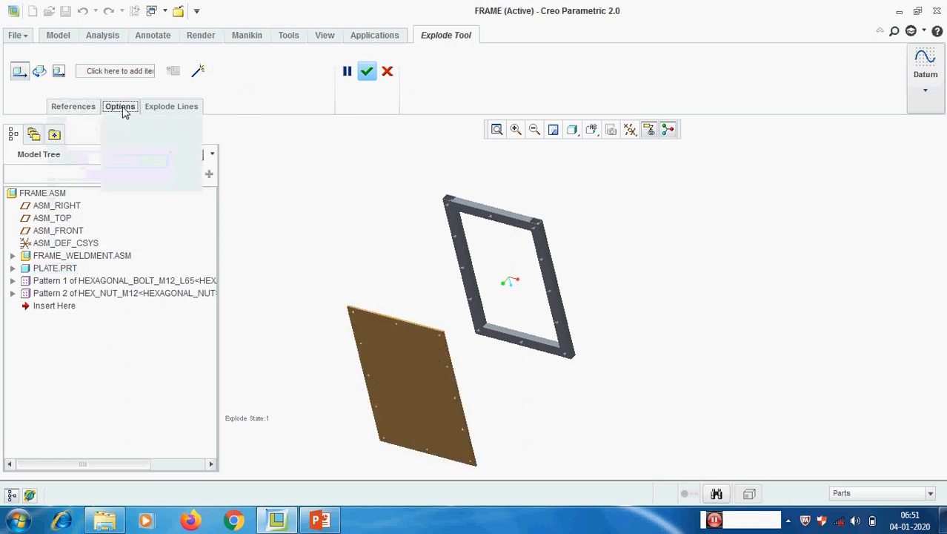
pyautogui.click(151, 136)
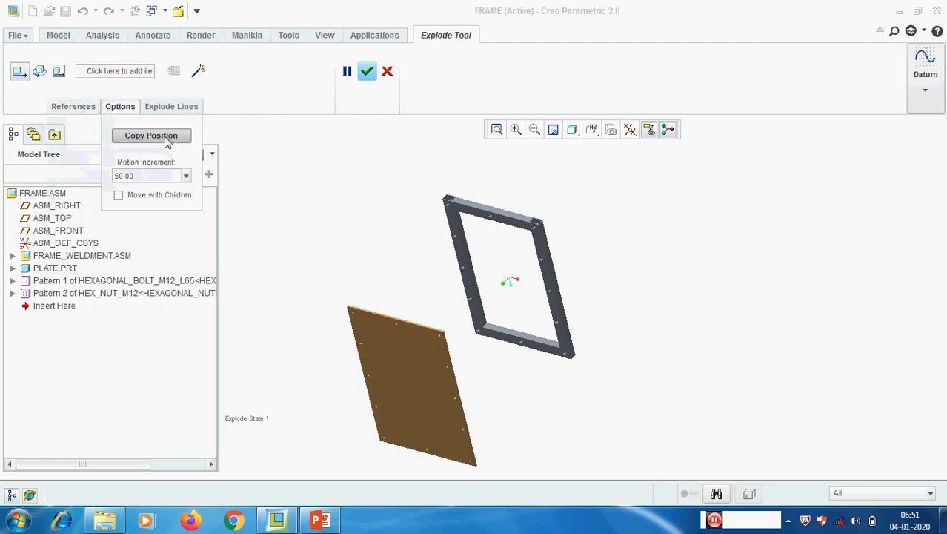
pyautogui.click(406, 361)
pyautogui.click(803, 231)
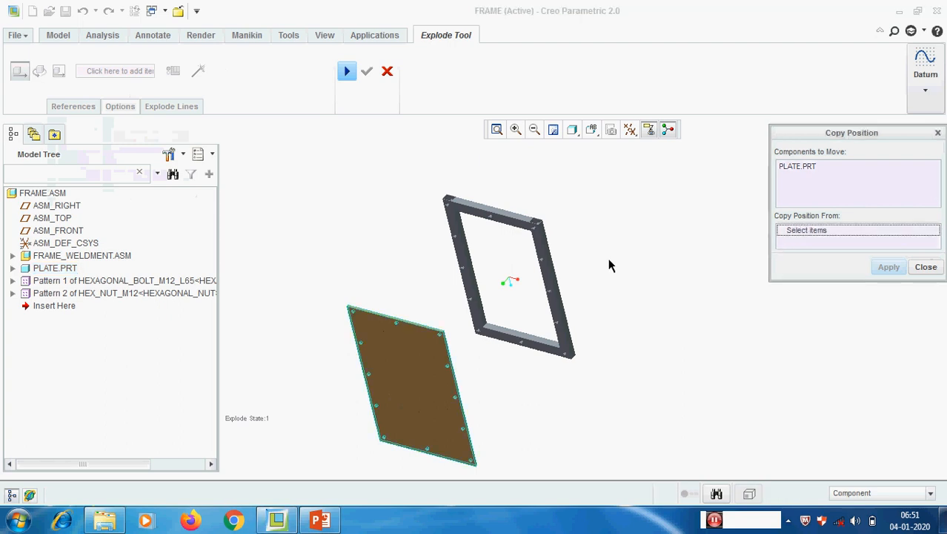
pyautogui.rightClick(597, 242)
pyautogui.click(639, 268)
pyautogui.scroll(-2, 536, 252)
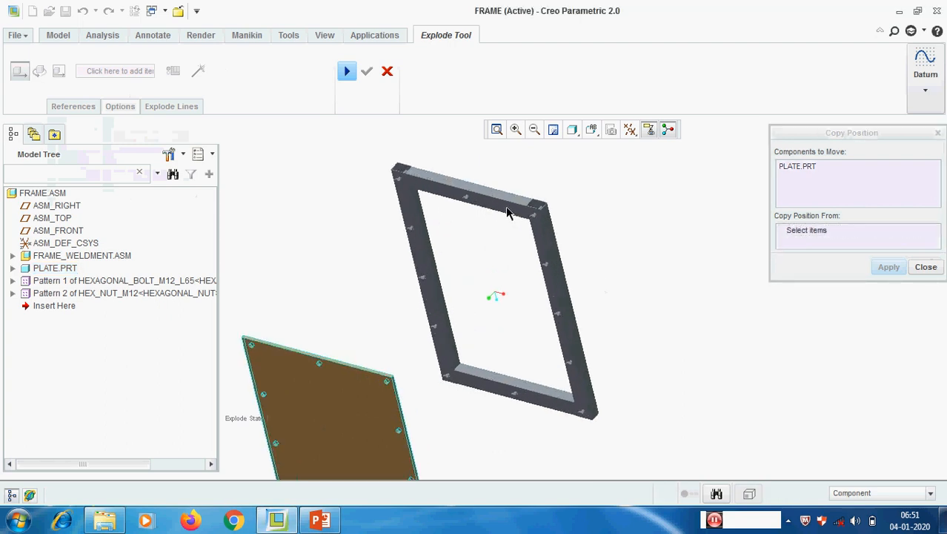
pyautogui.click(515, 212)
pyautogui.click(878, 319)
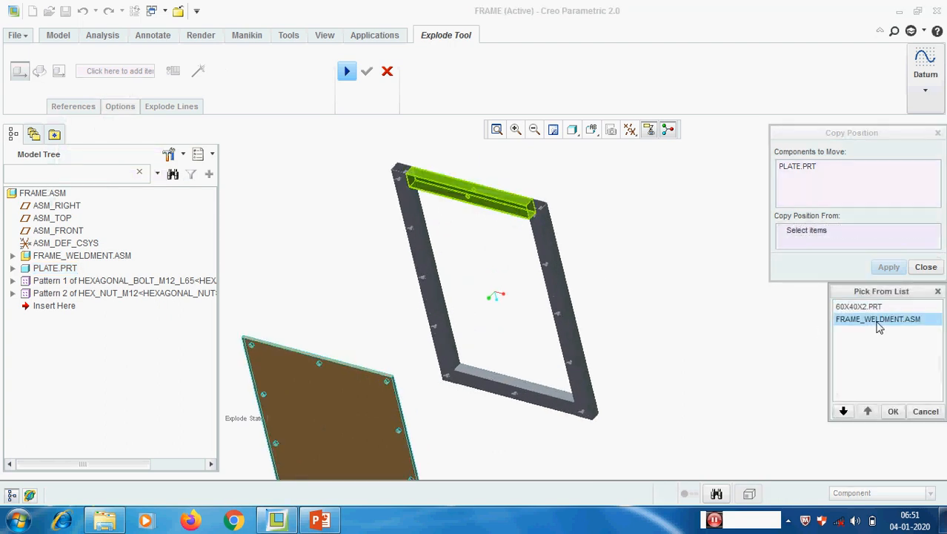
pyautogui.click(893, 412)
pyautogui.click(890, 272)
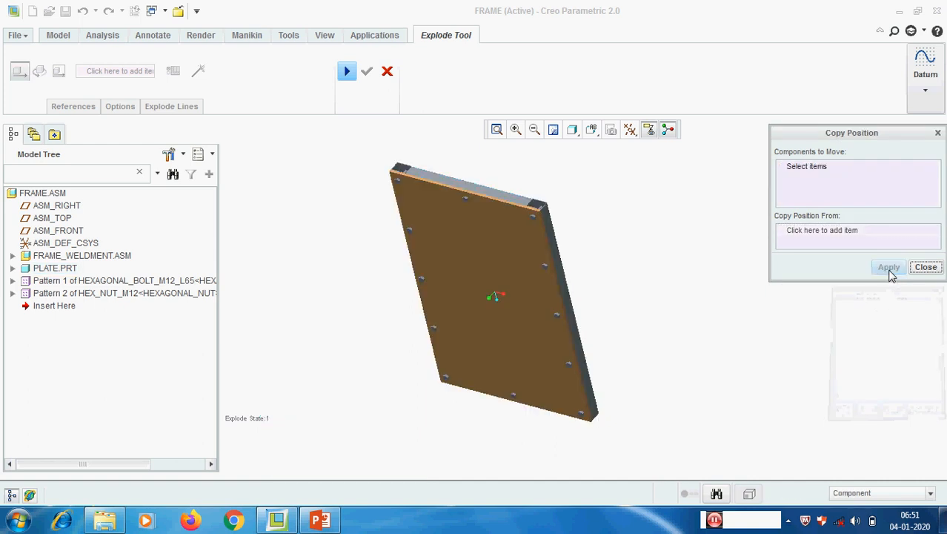
pyautogui.click(926, 267)
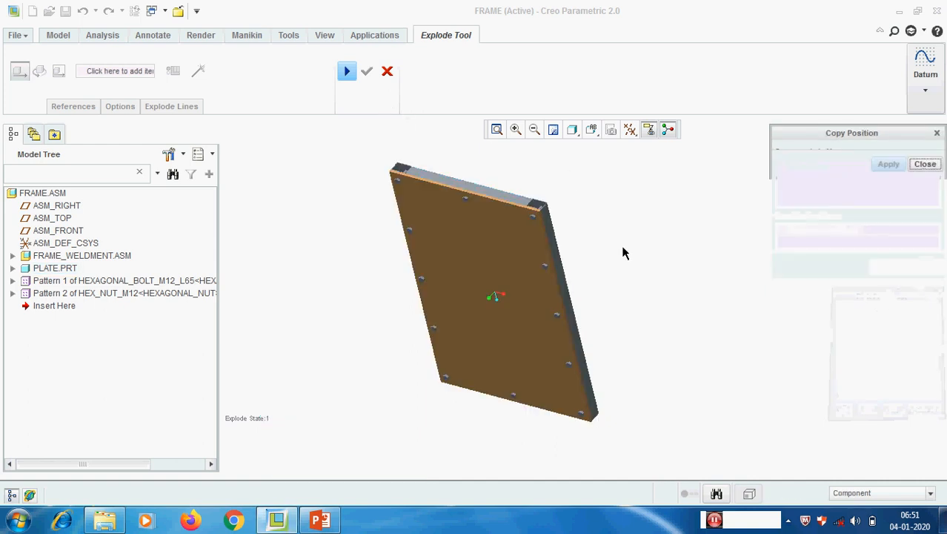
# Step: Select the plate as the component to move and shift it 400 away from the frame
pyautogui.click(546, 254)
pyautogui.moveTo(544, 251); pyautogui.dragTo(550, 213, button='middle')
pyautogui.scroll(-2, 544, 222)
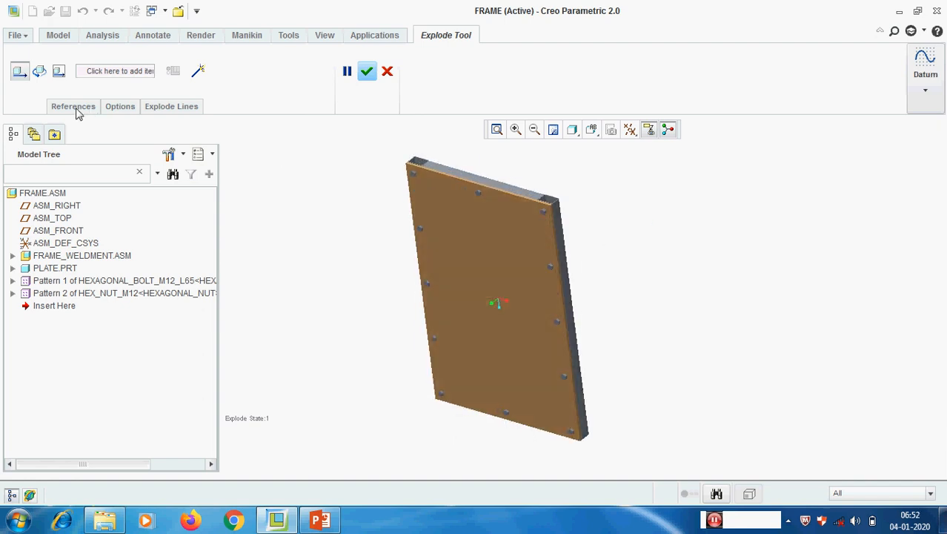
pyautogui.click(115, 108)
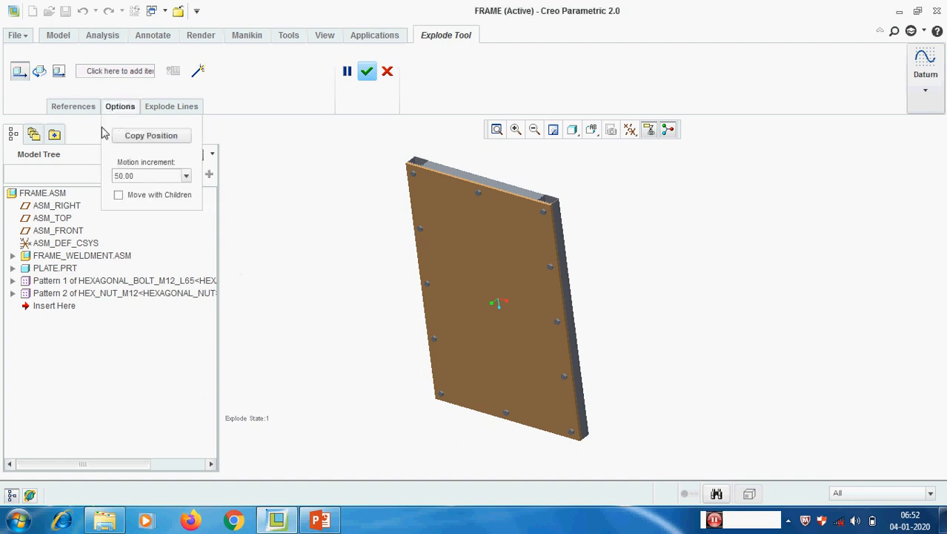
pyautogui.click(74, 108)
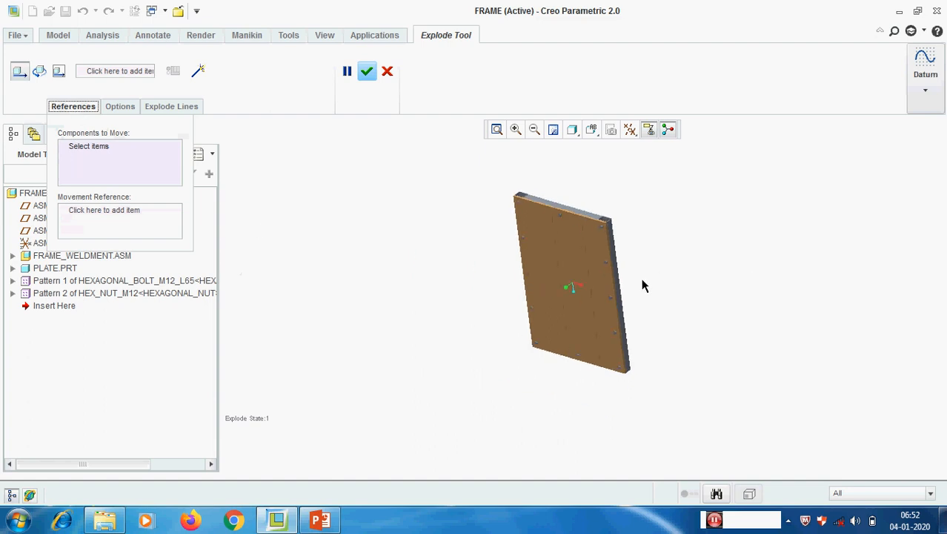
pyautogui.click(609, 273)
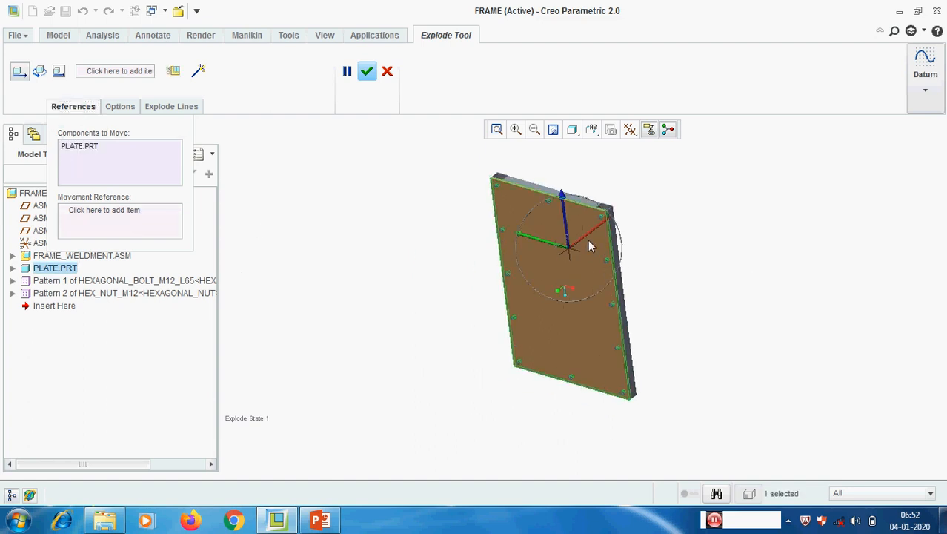
pyautogui.moveTo(587, 234); pyautogui.dragTo(528, 273)
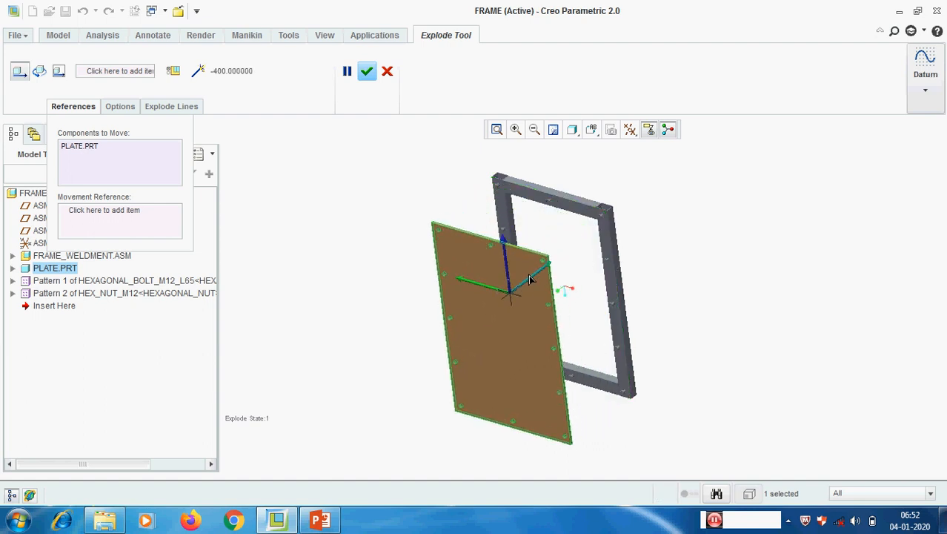
pyautogui.scroll(-2, 609, 201)
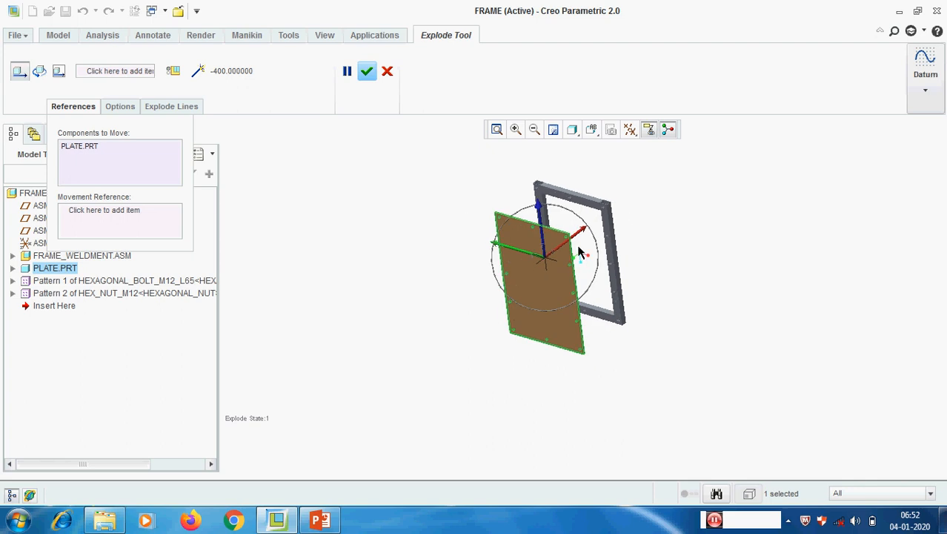
# Step: Examine the bolts on the frame and remove the plate from the components to move
pyautogui.scroll(2, 516, 190)
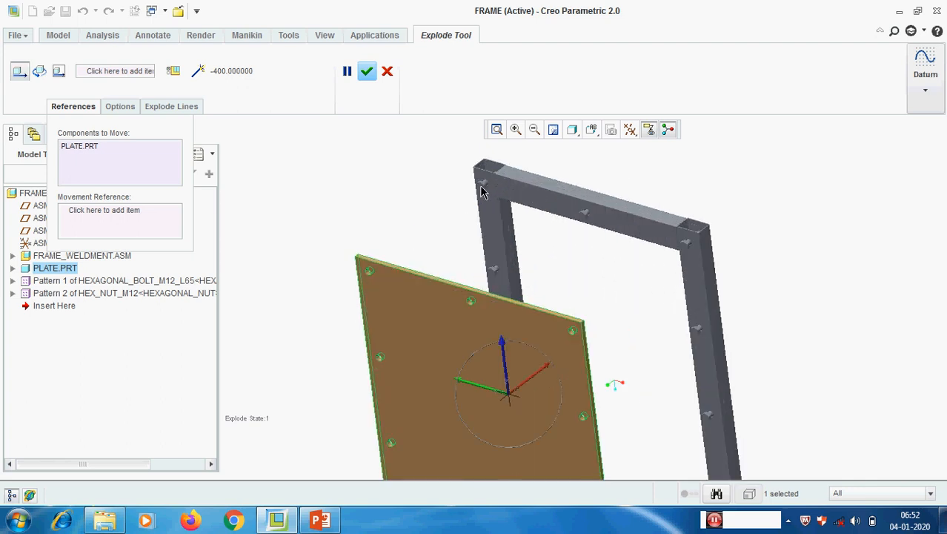
pyautogui.scroll(3, 501, 202)
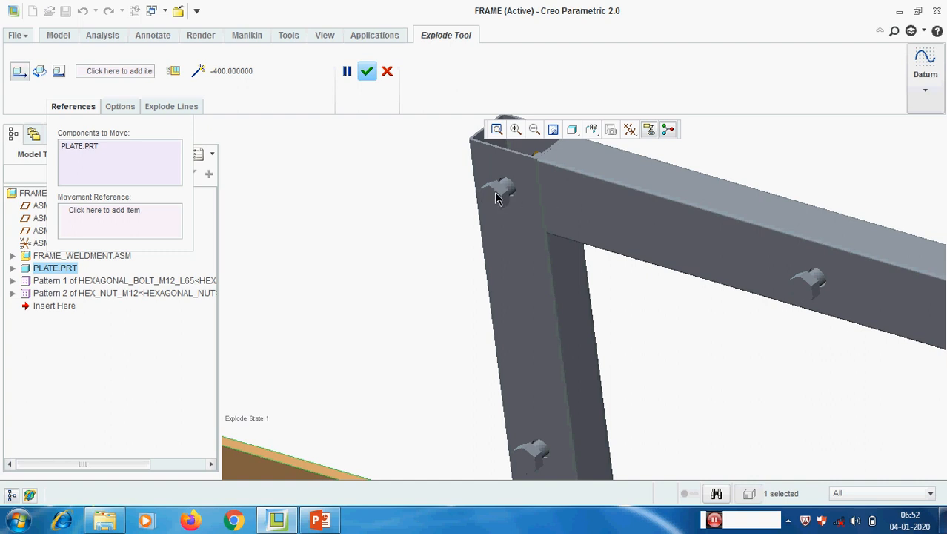
pyautogui.scroll(-4, 613, 169)
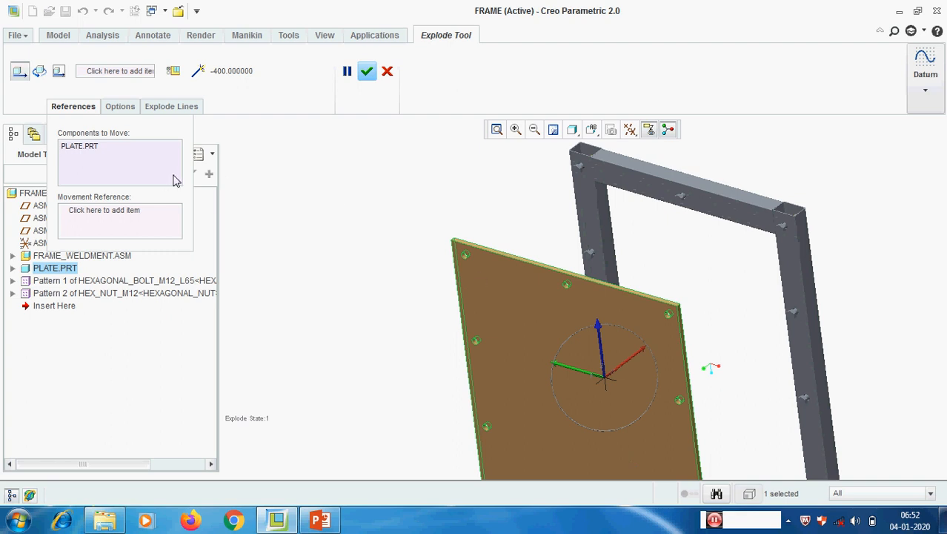
pyautogui.rightClick(87, 150)
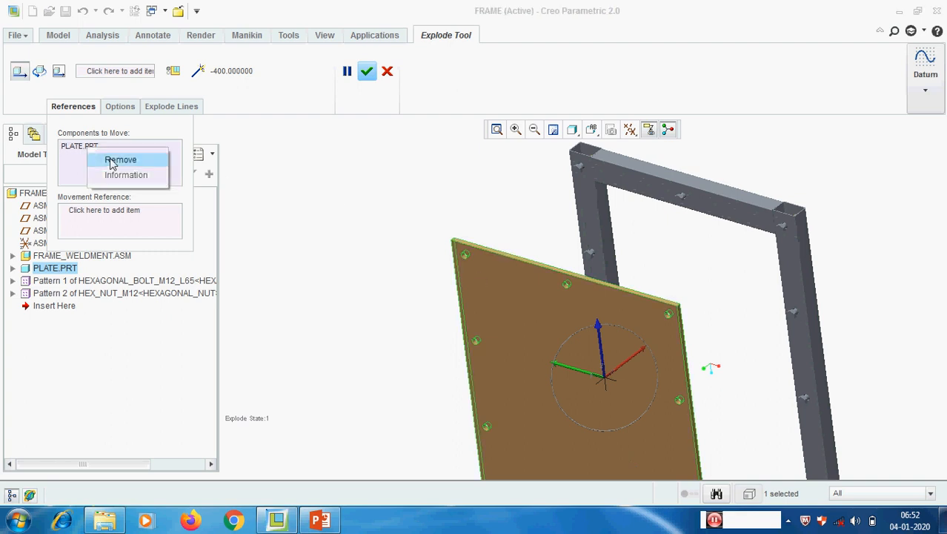
pyautogui.click(116, 161)
# Step: Start Copy Position for the exploded components
pyautogui.click(120, 107)
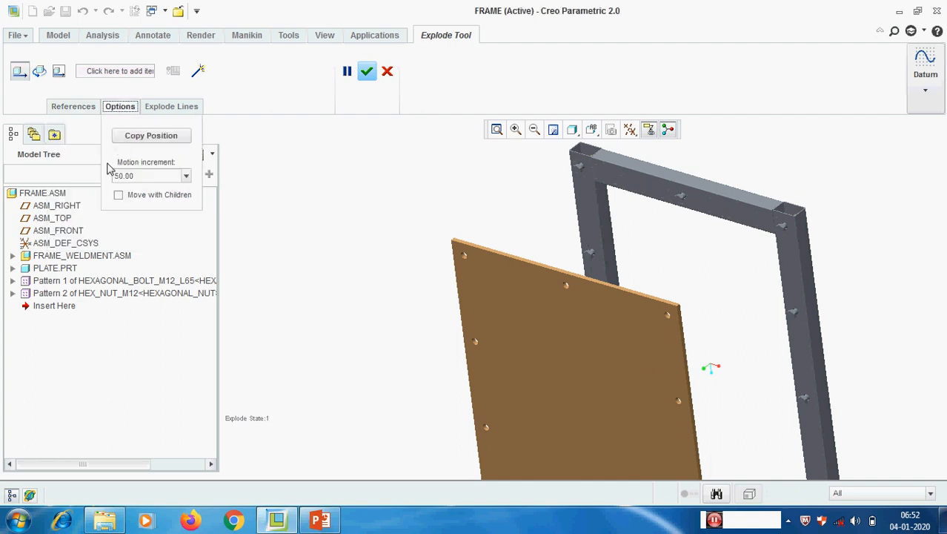
pyautogui.click(151, 135)
pyautogui.scroll(3, 389, 191)
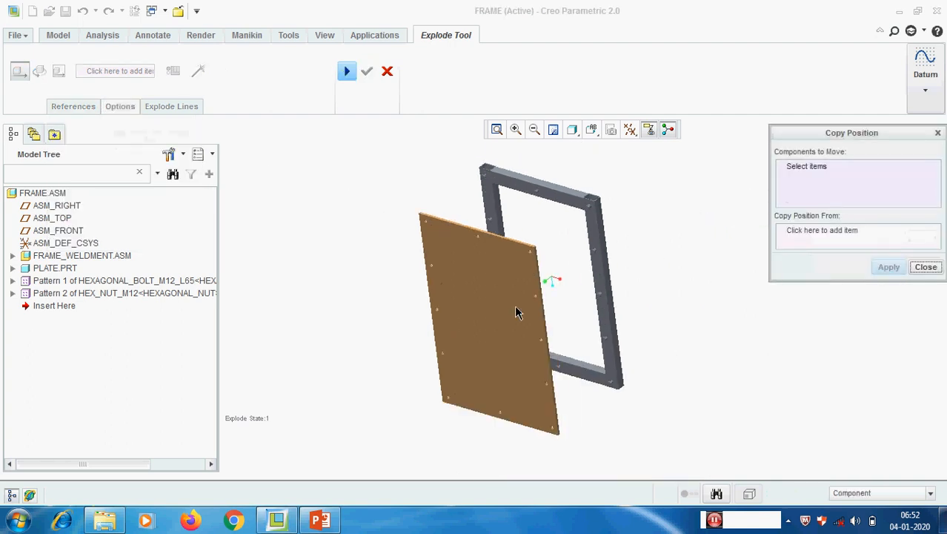
pyautogui.scroll(-5, 600, 363)
pyautogui.click(599, 360)
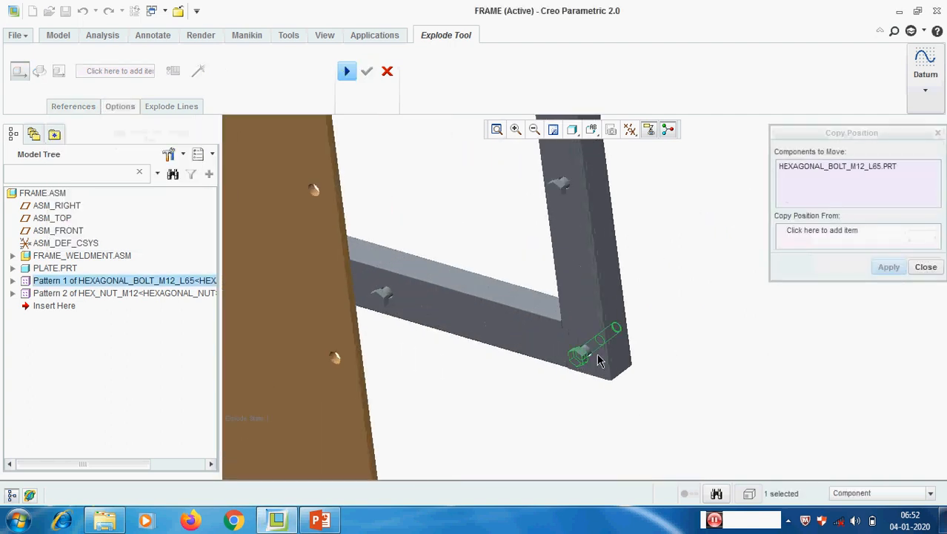
pyautogui.keyDown('ctrl'); pyautogui.click(561, 194); pyautogui.keyUp('ctrl')
pyautogui.scroll(3, 555, 182)
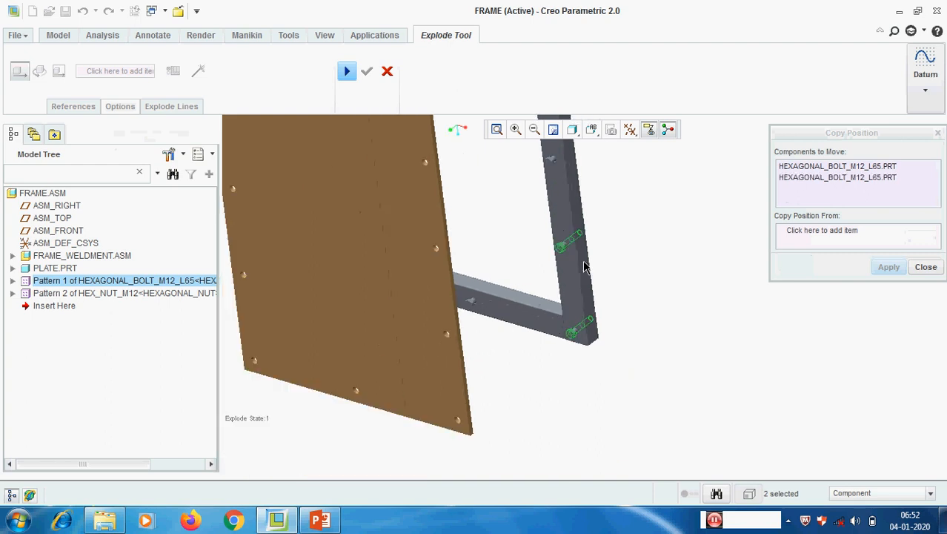
pyautogui.keyDown('ctrl'); pyautogui.click(551, 169); pyautogui.keyUp('ctrl')
pyautogui.scroll(3, 628, 298)
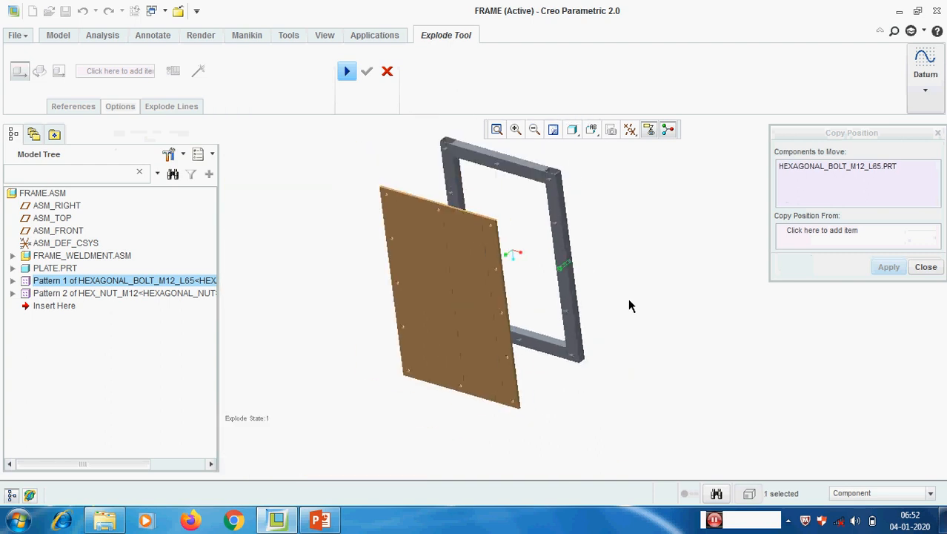
# Step: Choose all the M12 hexagonal bolts in Pattern 1 as the components to move for Copy Position
pyautogui.scroll(-4, 551, 382)
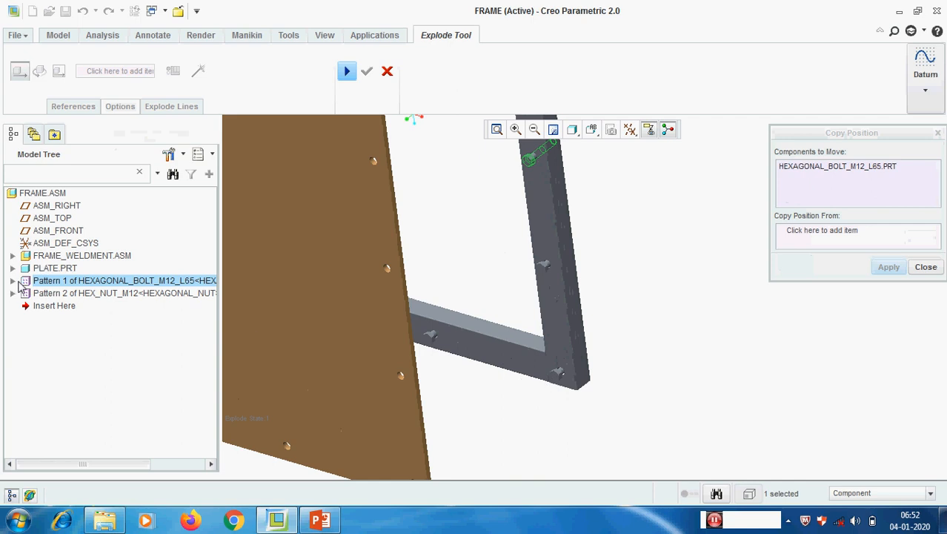
pyautogui.click(12, 280)
pyautogui.click(85, 293)
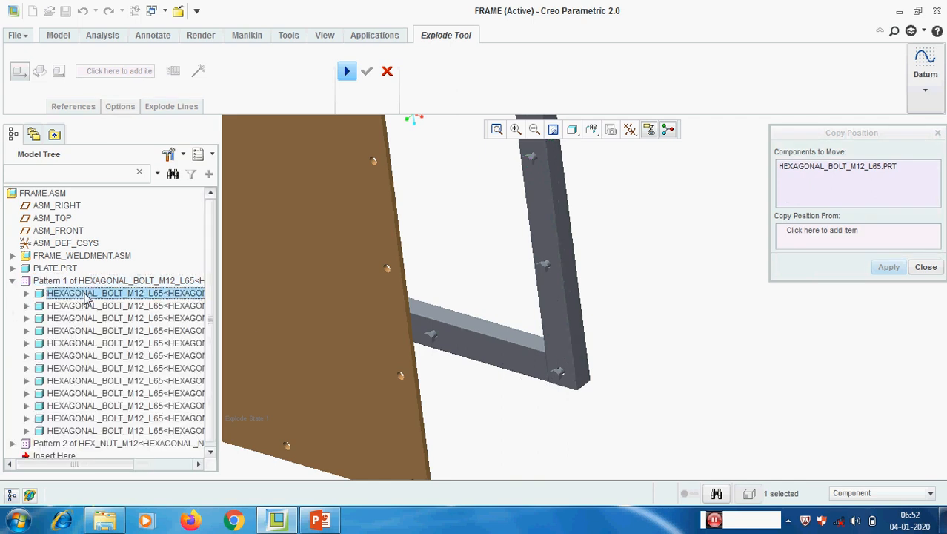
pyautogui.keyDown('shift'); pyautogui.click(94, 432); pyautogui.keyUp('shift')
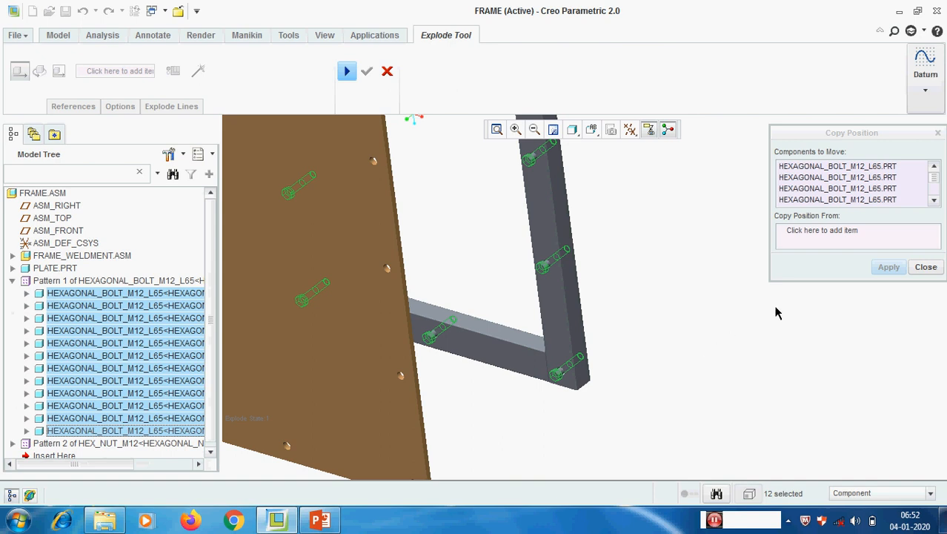
pyautogui.scroll(-3, 653, 324)
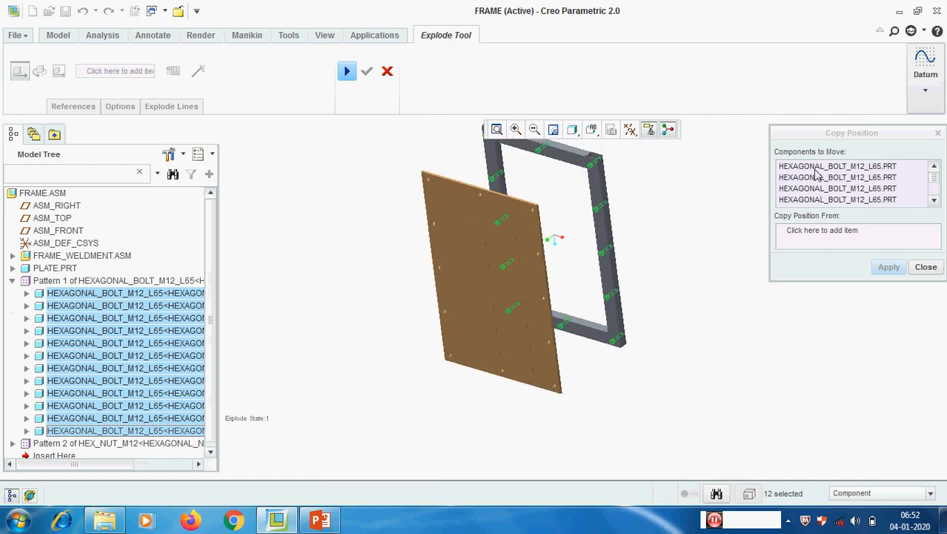
# Step: Place the bolts on the exploded plate by copying their position from the plate, and finish Copy Position
pyautogui.click(810, 230)
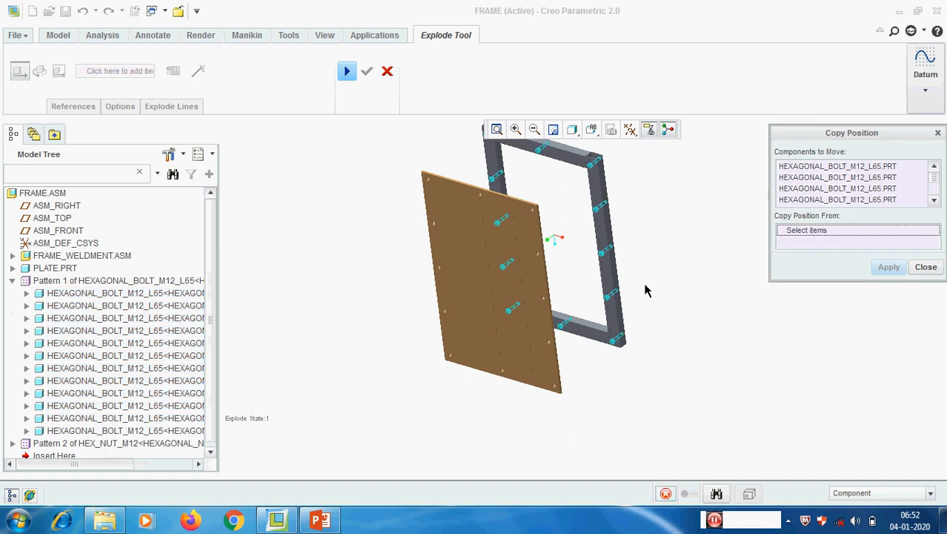
pyautogui.scroll(2, 461, 232)
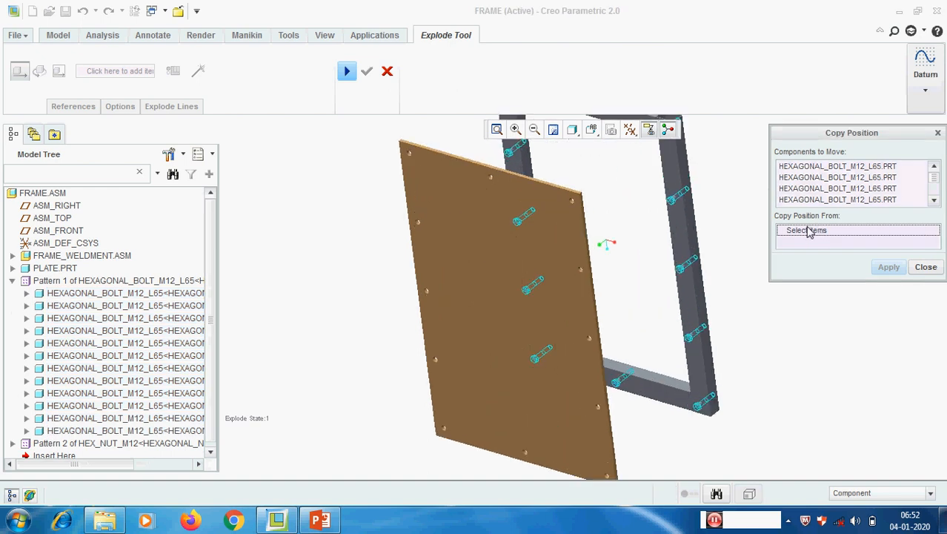
pyautogui.click(461, 237)
pyautogui.click(884, 267)
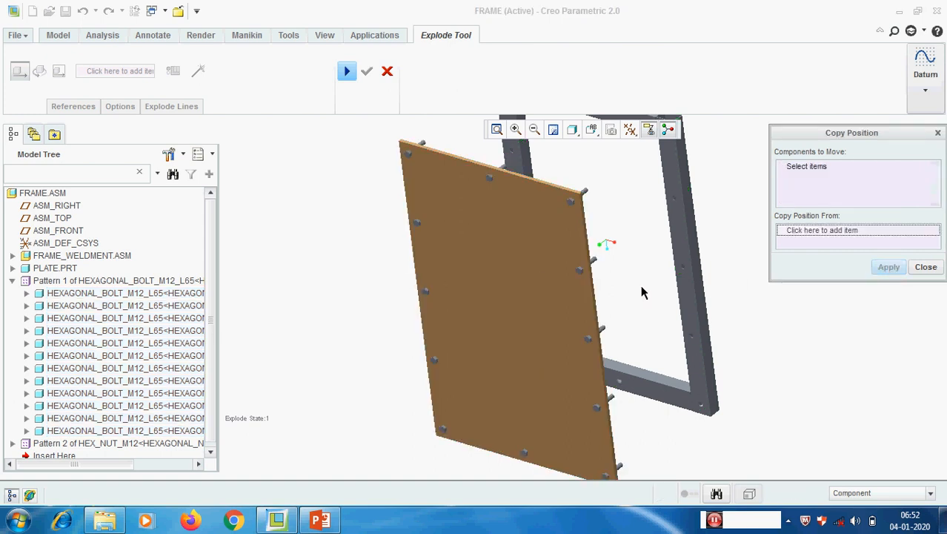
pyautogui.scroll(-2, 461, 248)
pyautogui.scroll(3, 493, 377)
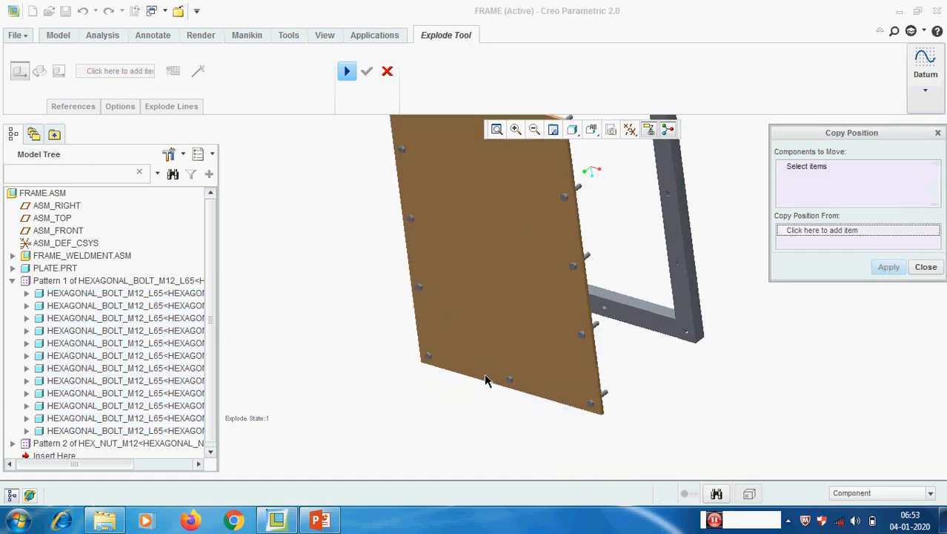
pyautogui.scroll(-2, 507, 375)
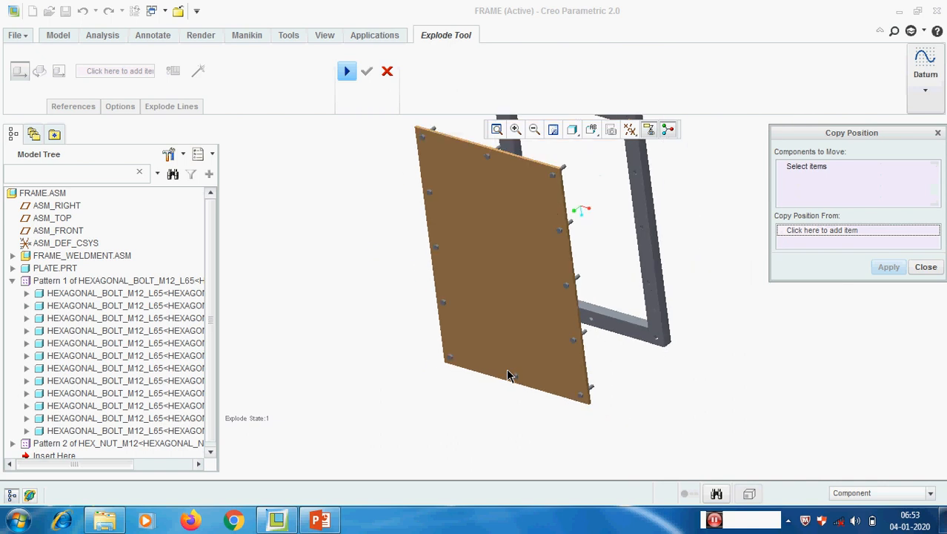
pyautogui.click(926, 268)
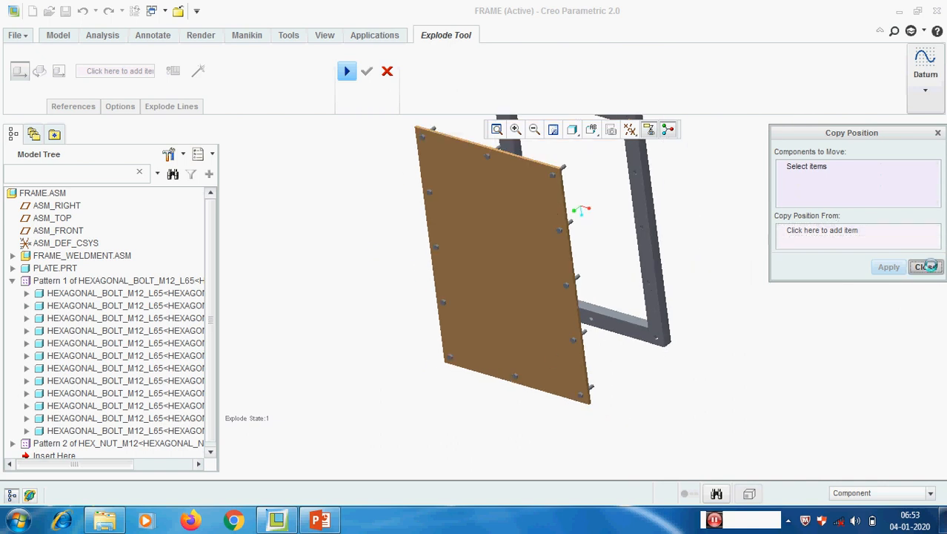
# Step: Select the hexagonal bolt in the plate's upper-left corner as the component to move and pull it 200 out of the plate
pyautogui.scroll(-2, 542, 378)
pyautogui.scroll(5, 463, 226)
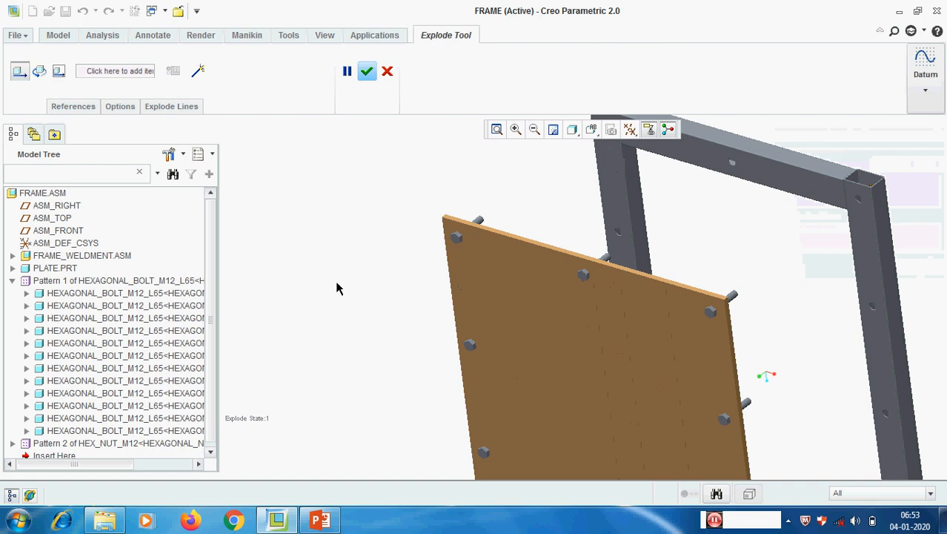
pyautogui.click(75, 108)
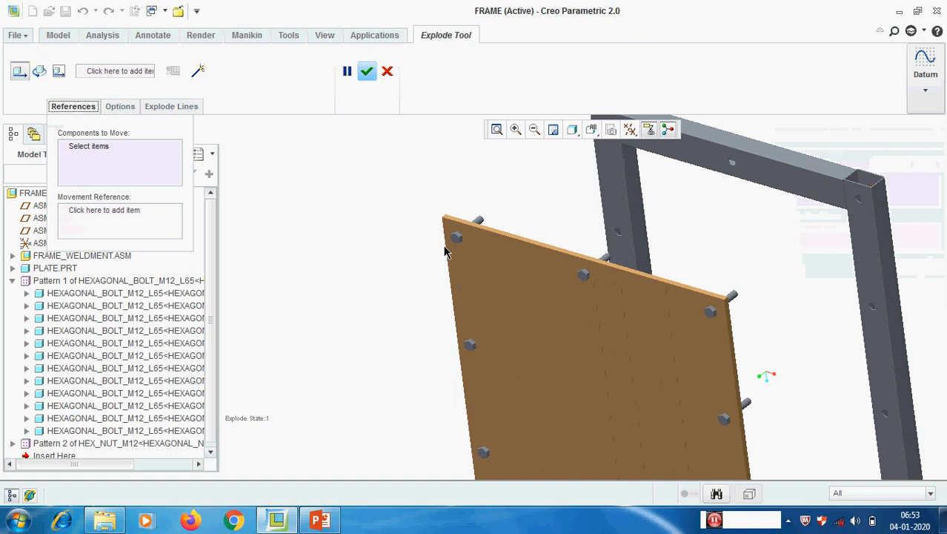
pyautogui.scroll(-5, 453, 241)
pyautogui.click(462, 228)
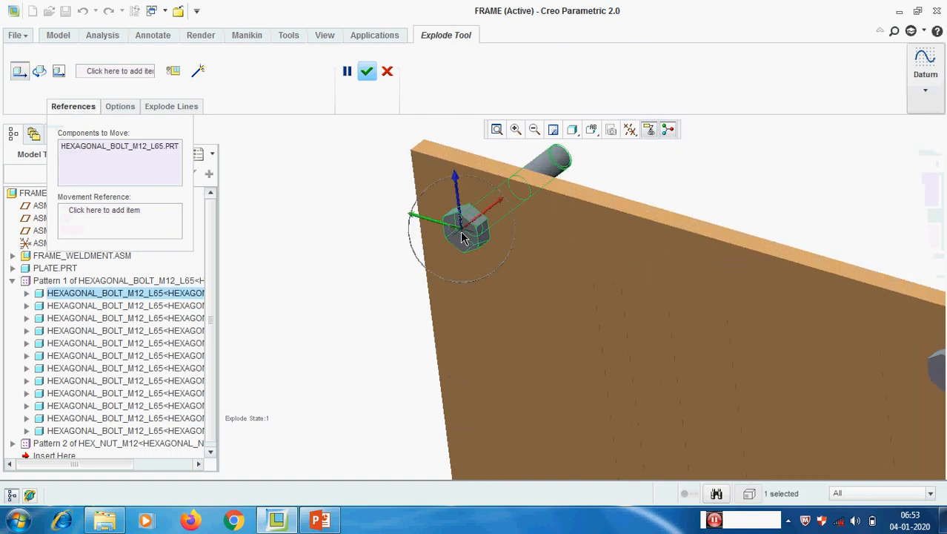
pyautogui.scroll(3, 493, 237)
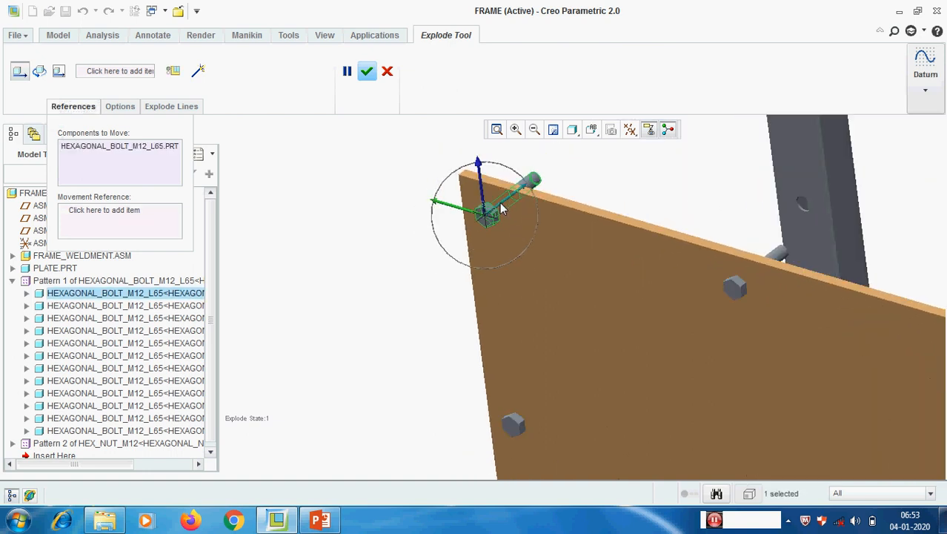
pyautogui.moveTo(501, 209); pyautogui.dragTo(372, 293)
pyautogui.scroll(3, 323, 275)
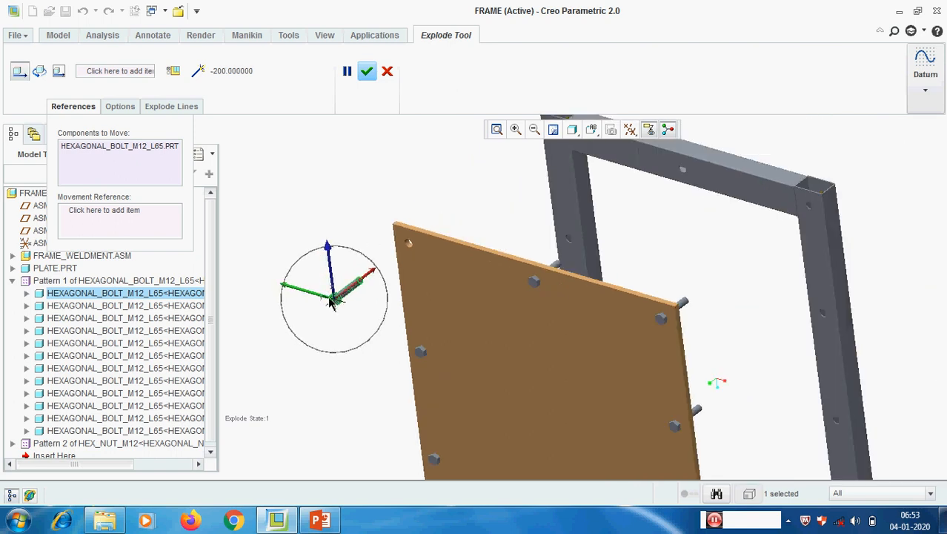
pyautogui.scroll(2, 326, 285)
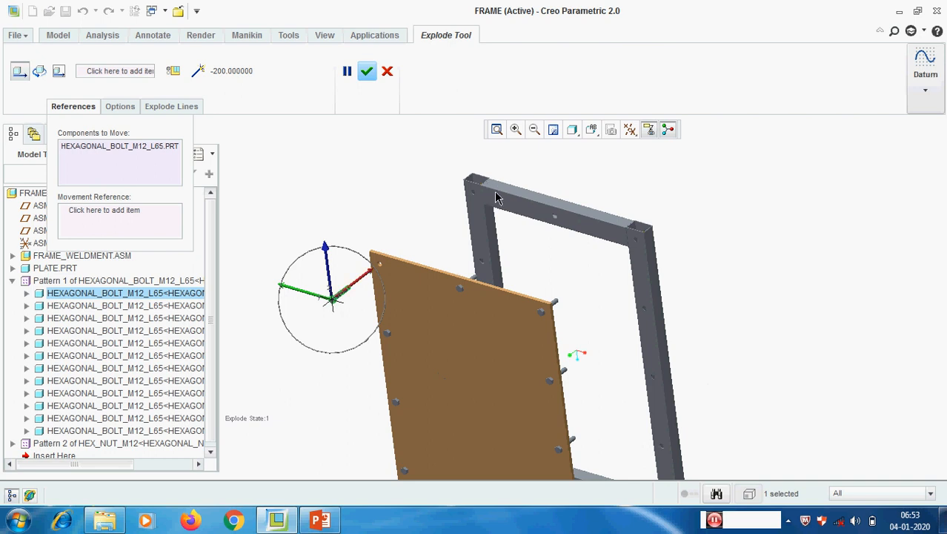
# Step: Replace the bolt with the hex nut at the frame's upper corner as the component to move and shift it 150 behind the frame
pyautogui.moveTo(529, 197); pyautogui.dragTo(479, 232, button='middle')
pyautogui.scroll(4, 475, 218)
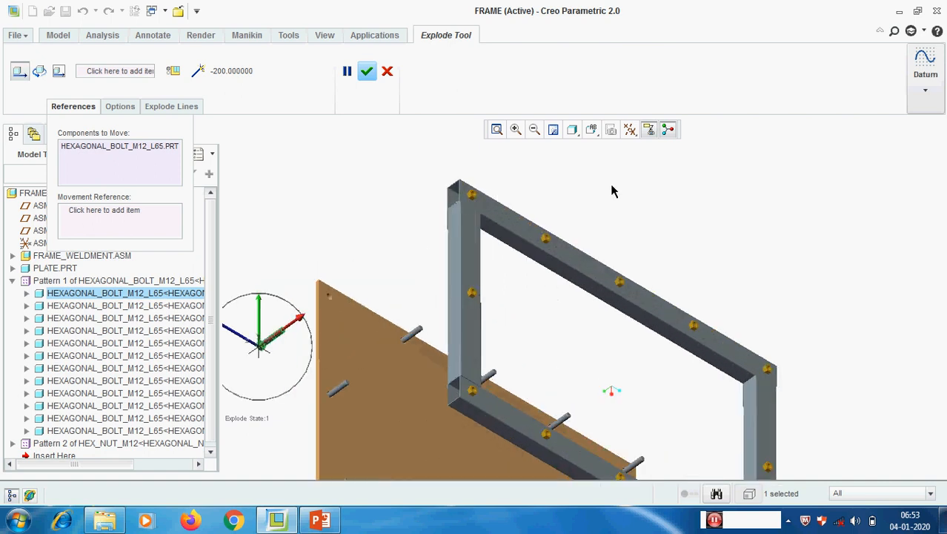
pyautogui.rightClick(143, 157)
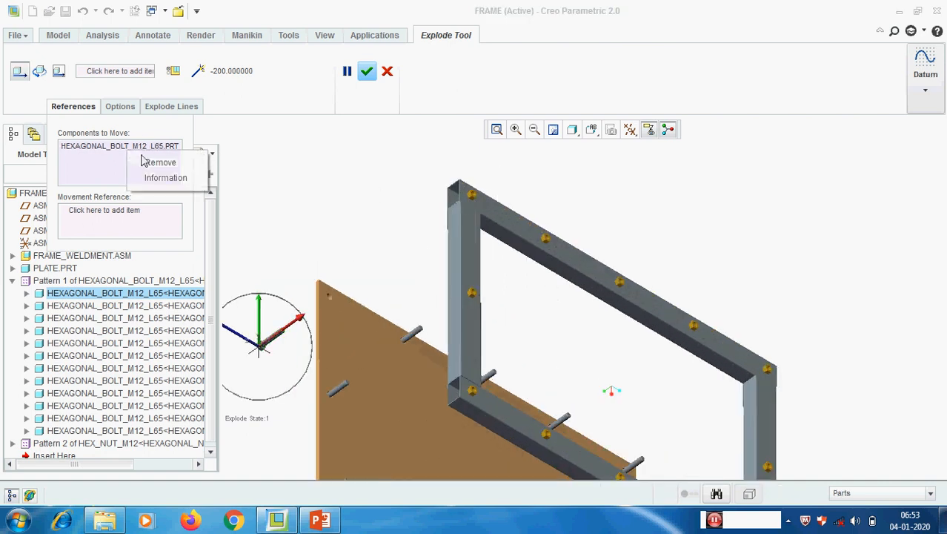
pyautogui.click(148, 161)
pyautogui.scroll(3, 461, 209)
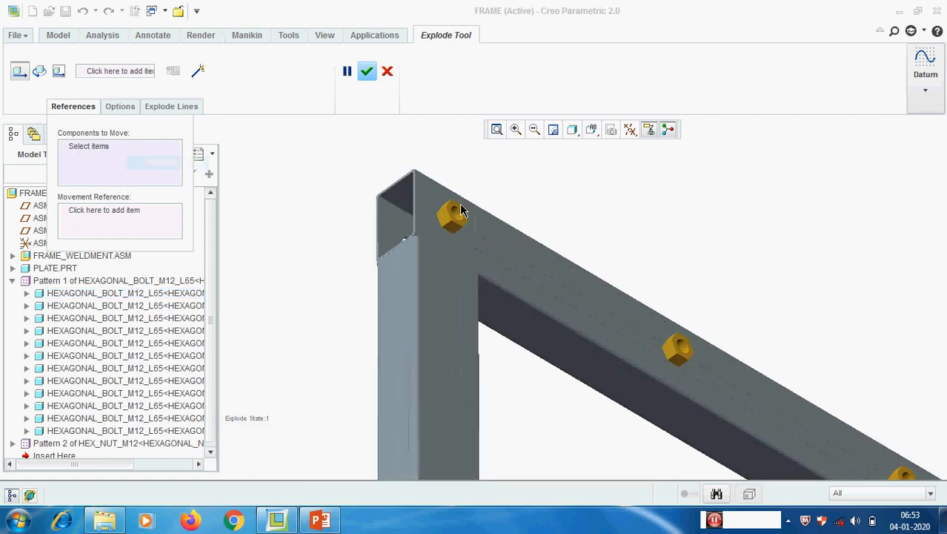
pyautogui.click(450, 222)
pyautogui.moveTo(480, 210); pyautogui.dragTo(672, 171)
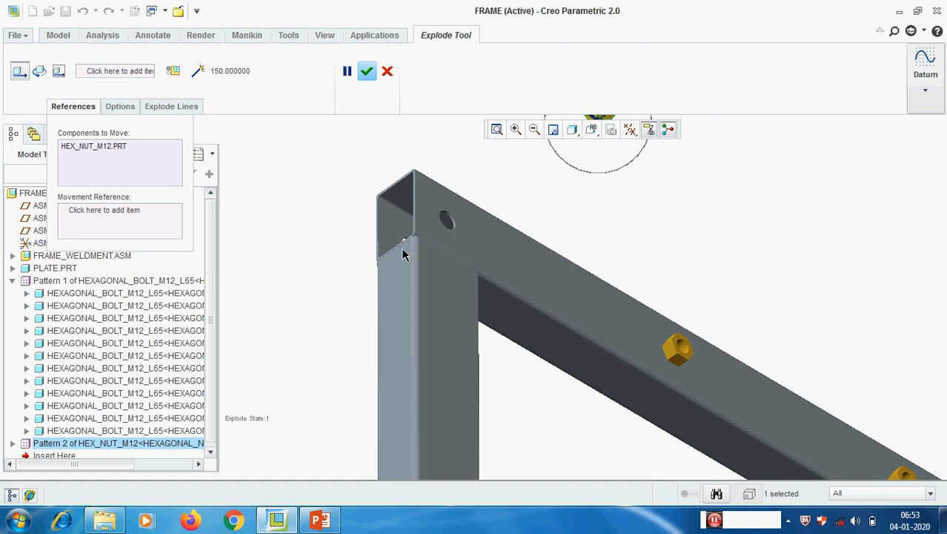
# Step: Check the exploded corner bolt and nut and remove the nut from the components to move
pyautogui.scroll(-6, 402, 249)
pyautogui.moveTo(402, 249); pyautogui.dragTo(508, 247, button='middle')
pyautogui.scroll(-1, 669, 226)
pyautogui.scroll(2, 495, 235)
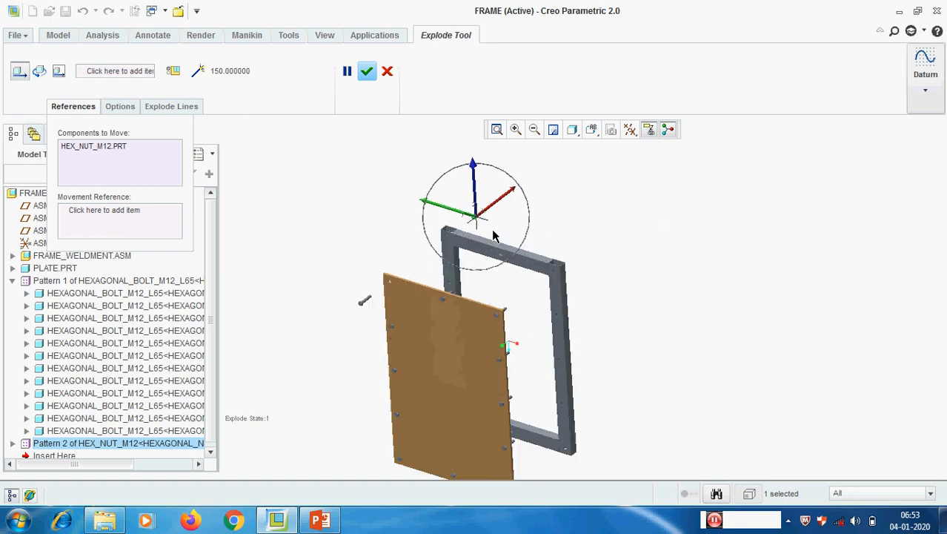
pyautogui.scroll(1, 466, 250)
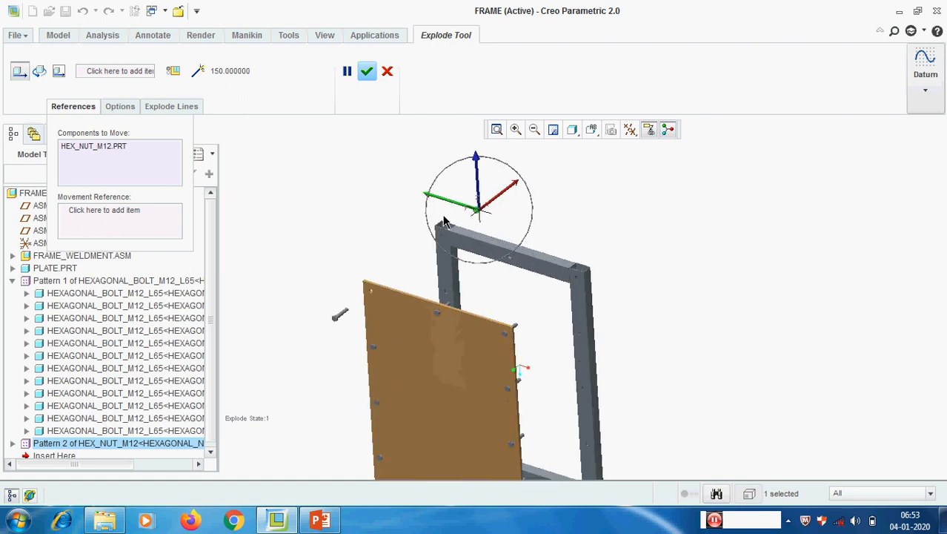
pyautogui.scroll(-1, 446, 223)
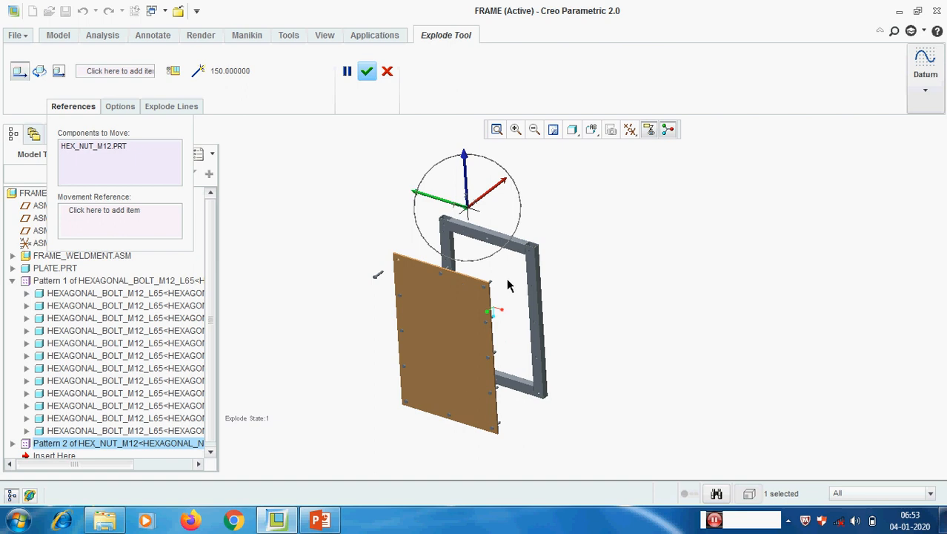
pyautogui.scroll(1, 508, 287)
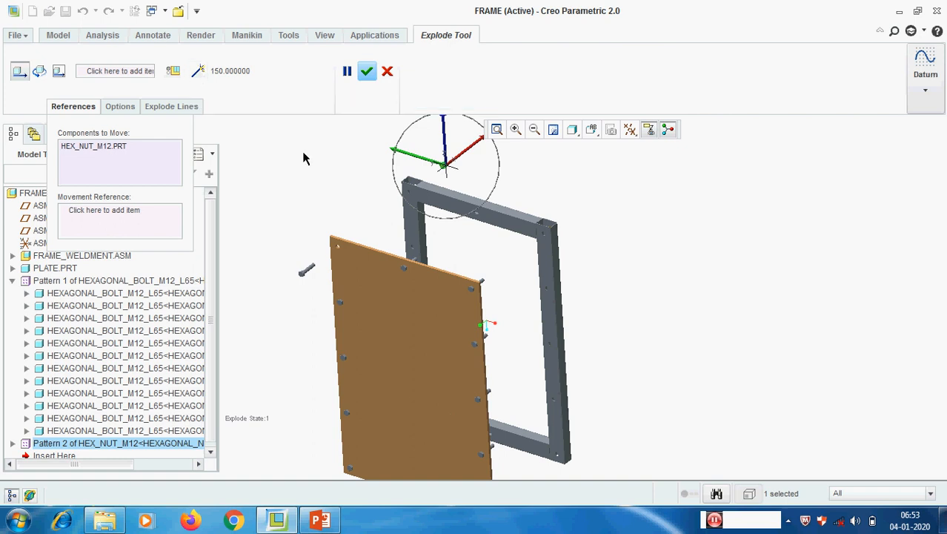
pyautogui.rightClick(101, 146)
pyautogui.click(132, 157)
pyautogui.click(72, 107)
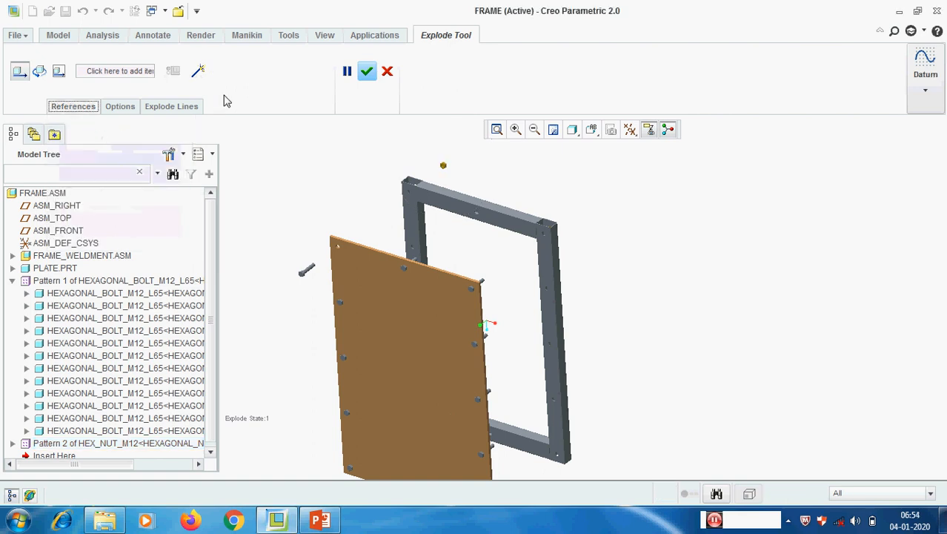
# Step: Start a cosmetic offset line and set the threaded shank surface of the pulled-out corner bolt as its first reference
pyautogui.click(198, 74)
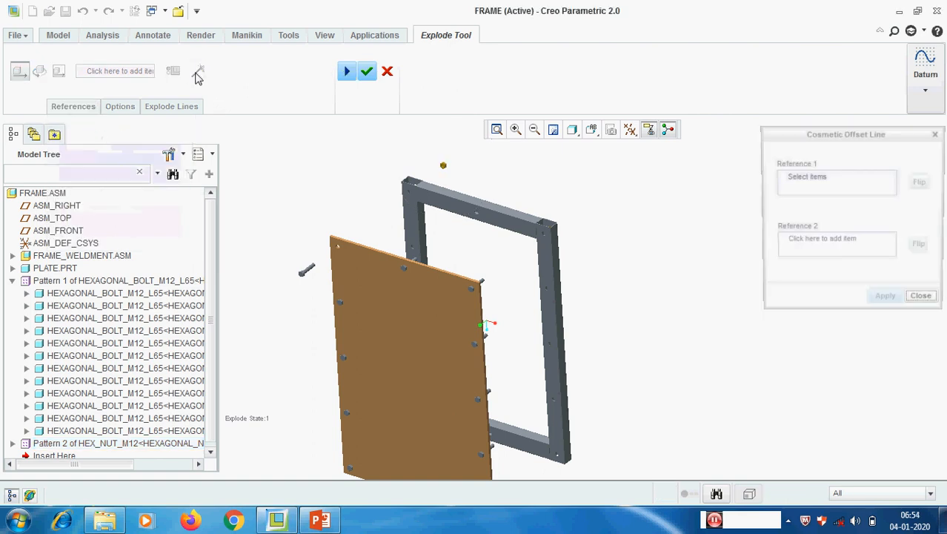
pyautogui.scroll(-2, 320, 277)
pyautogui.scroll(-3, 322, 259)
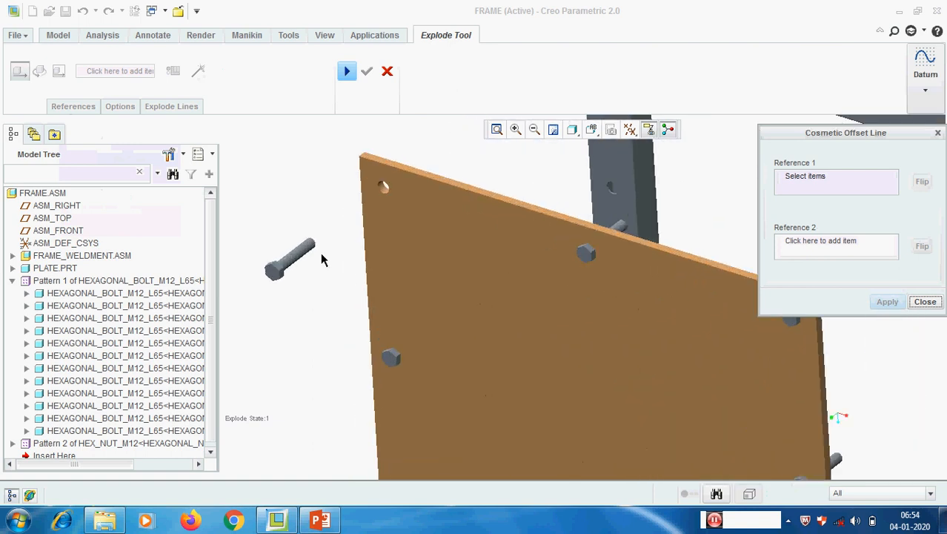
pyautogui.click(277, 257)
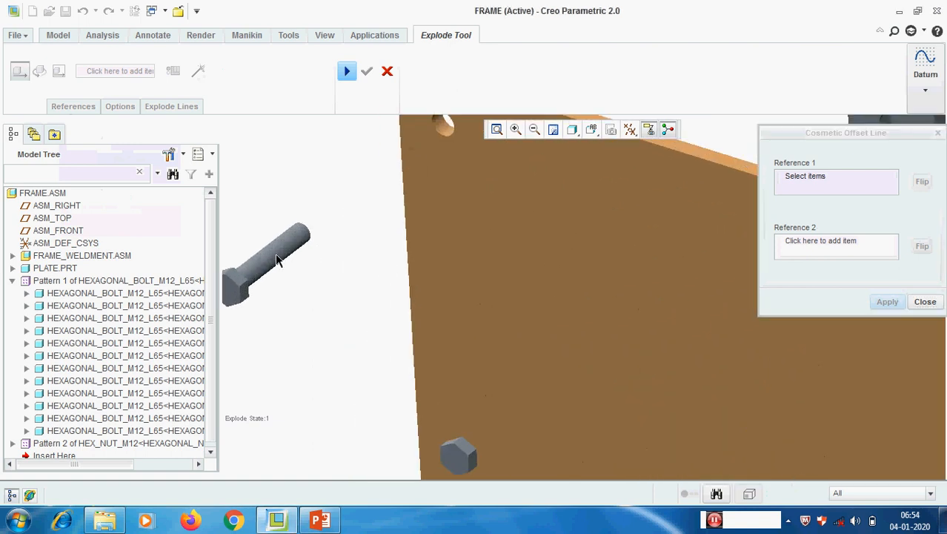
pyautogui.rightClick(821, 182)
pyautogui.click(842, 186)
pyautogui.scroll(-2, 269, 258)
pyautogui.scroll(-1, 323, 238)
pyautogui.click(330, 228)
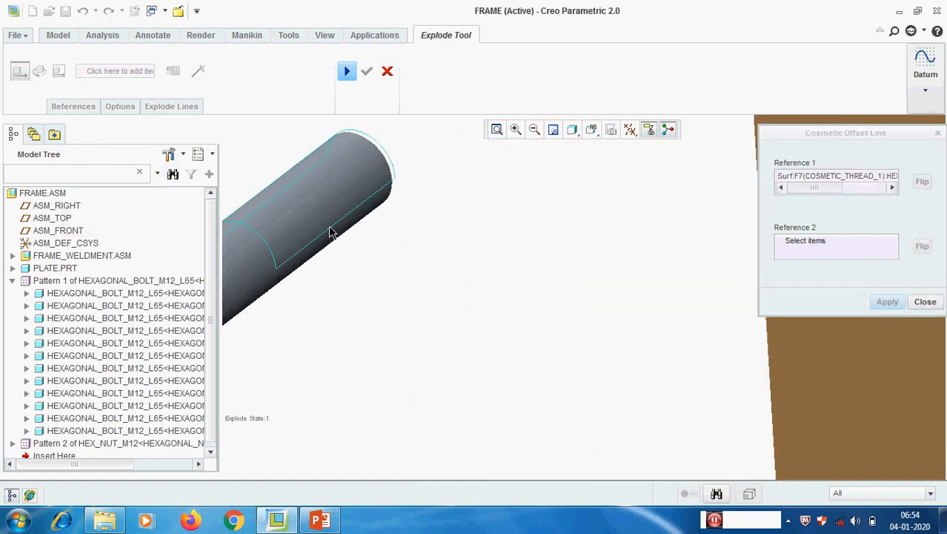
# Step: Use the inner surface of the plate's upper corner hole as the second reference and create the bolt-to-plate offset line
pyautogui.scroll(4, 330, 295)
pyautogui.scroll(-3, 504, 173)
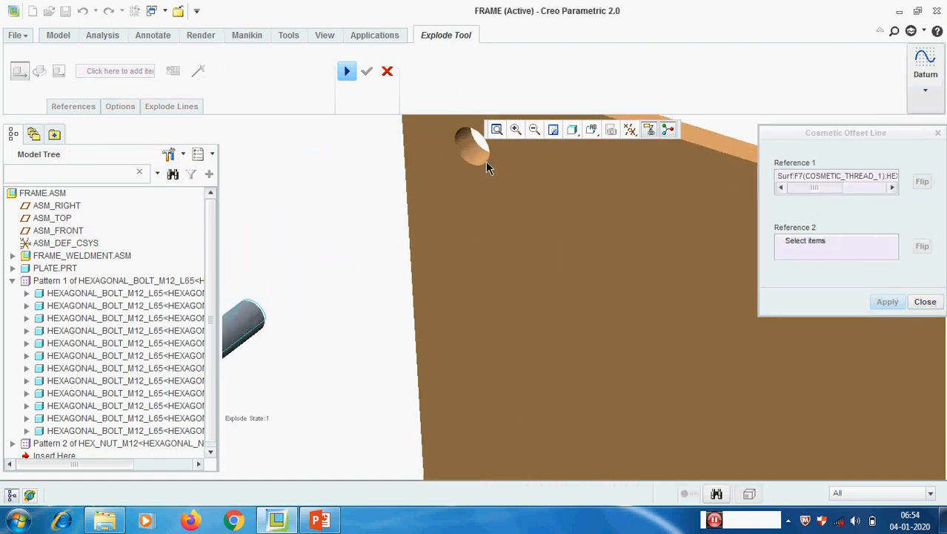
pyautogui.click(766, 247)
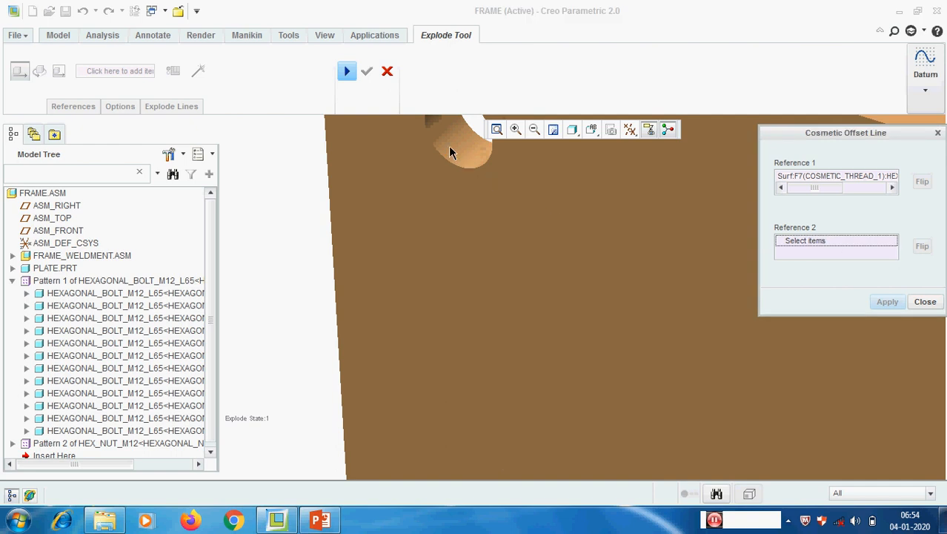
pyautogui.click(463, 174)
pyautogui.click(887, 301)
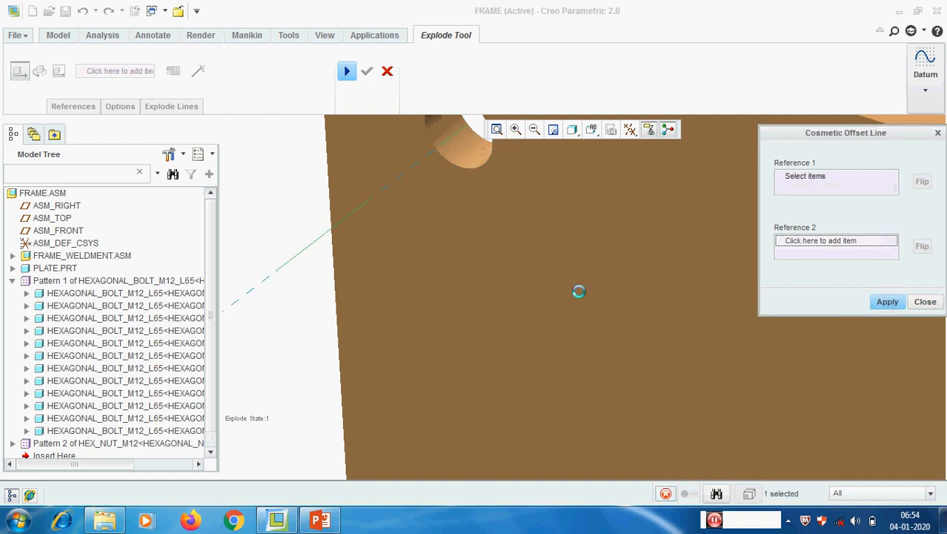
pyautogui.scroll(4, 493, 286)
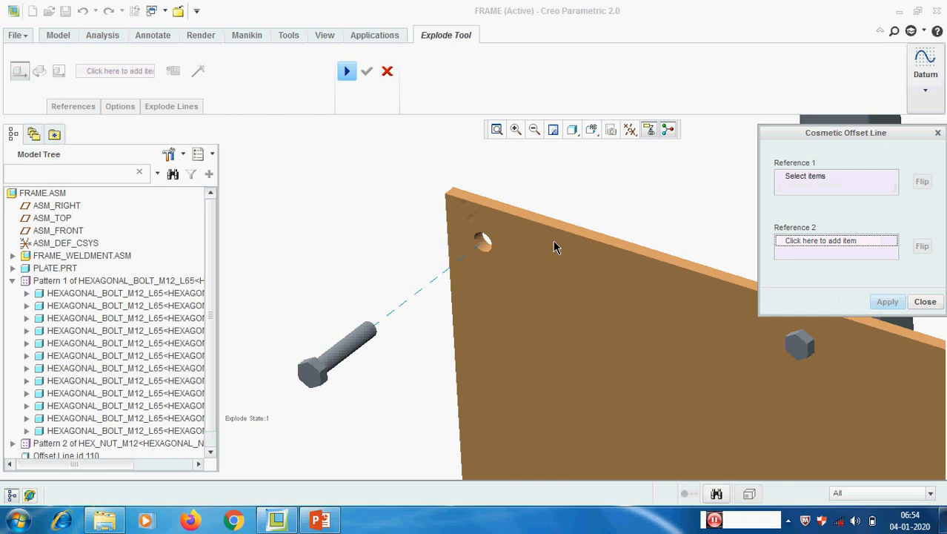
# Step: Set the plate's rear face, on the side facing the frame, as the first reference of another offset line
pyautogui.scroll(4, 376, 311)
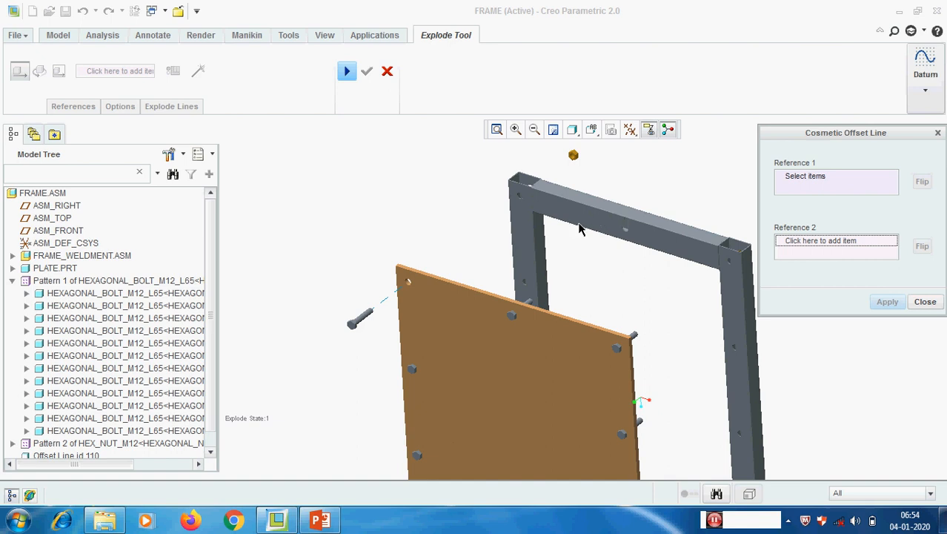
pyautogui.moveTo(528, 249); pyautogui.dragTo(481, 321, button='middle')
pyautogui.scroll(-3, 475, 318)
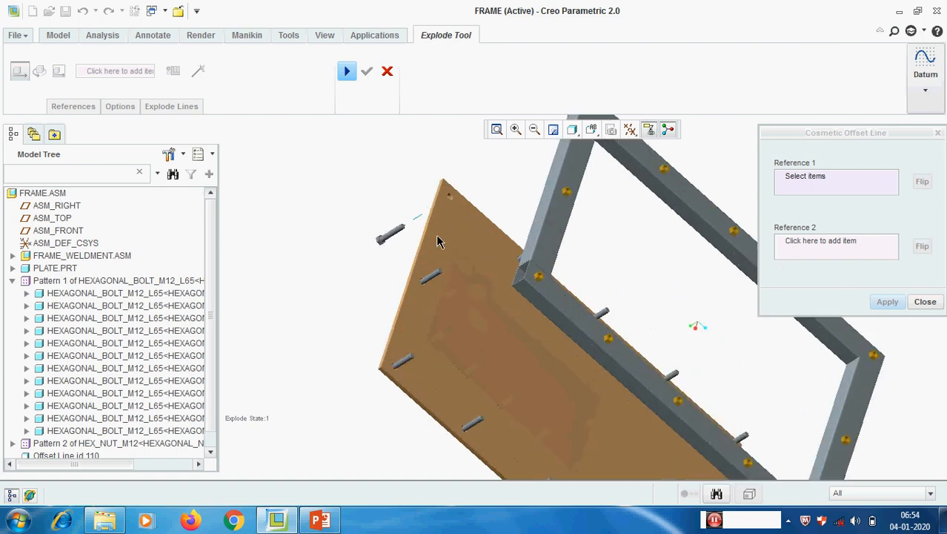
pyautogui.click(438, 241)
pyautogui.scroll(3, 474, 263)
# Step: Use the plate-facing side of the frame's upper horizontal tube as the second reference and create the plate-to-frame offset line
pyautogui.moveTo(482, 285); pyautogui.dragTo(541, 271, button='middle')
pyautogui.scroll(-5, 647, 241)
pyautogui.click(627, 212)
pyautogui.scroll(5, 602, 253)
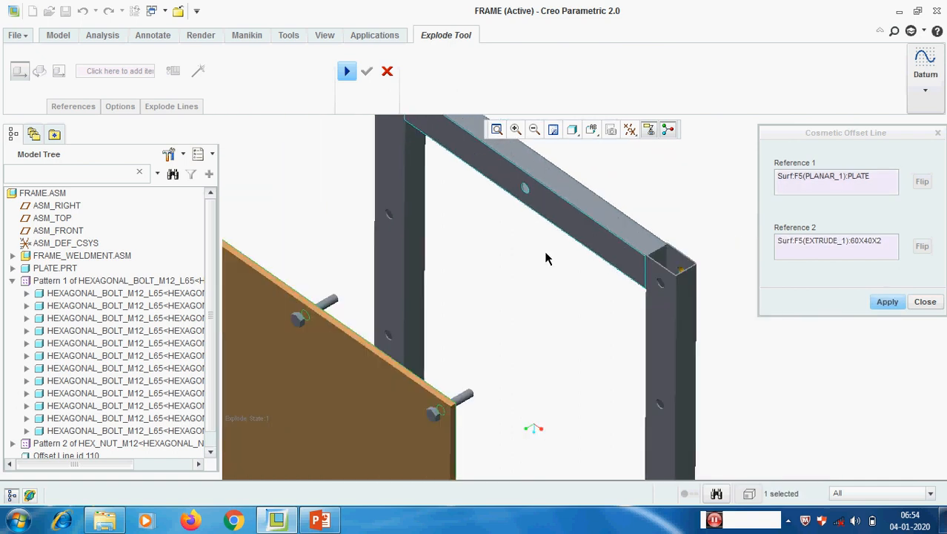
pyautogui.click(887, 302)
pyautogui.scroll(3, 561, 283)
pyautogui.moveTo(560, 283); pyautogui.dragTo(561, 285, button='middle')
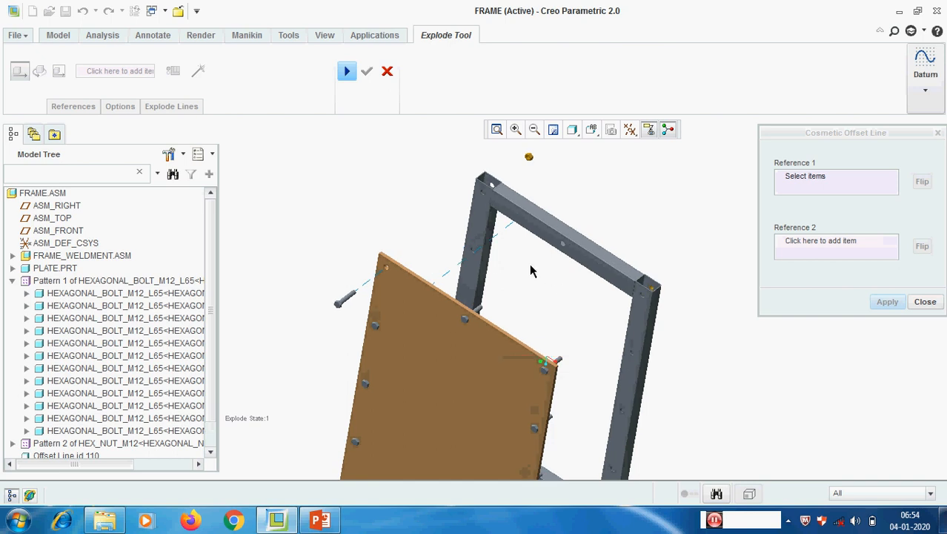
# Step: Set the inner surface of the bolt hole in the frame's upper corner as the first reference, replacing any picked hole edge
pyautogui.scroll(-1, 492, 191)
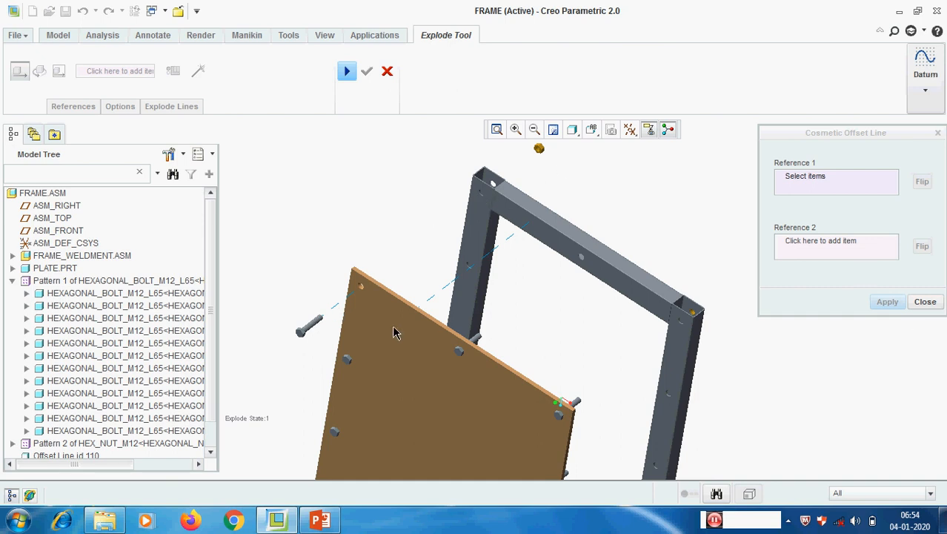
pyautogui.scroll(-3, 352, 301)
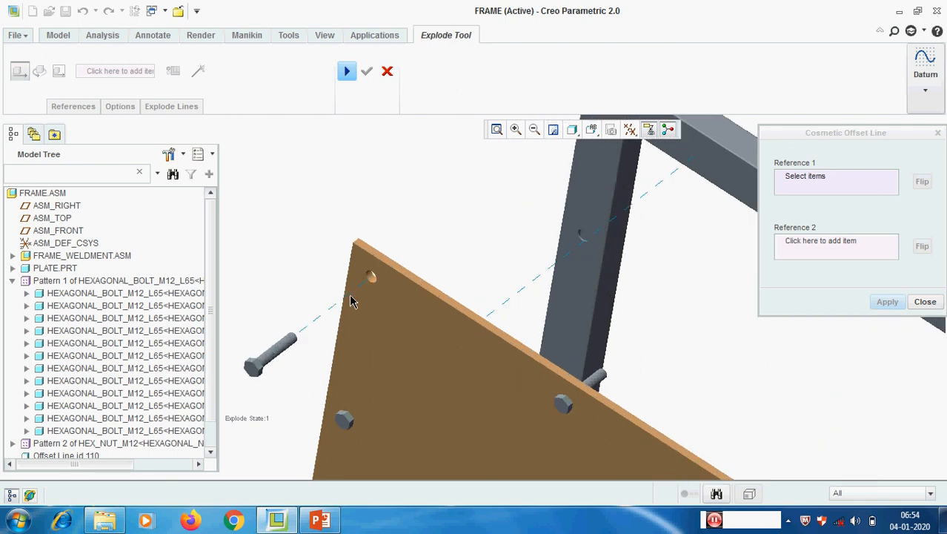
pyautogui.scroll(2, 454, 363)
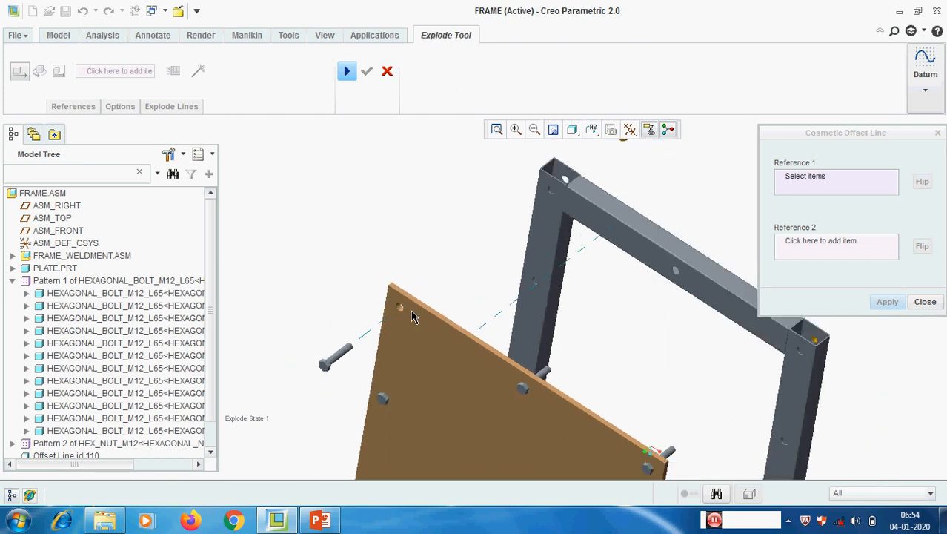
pyautogui.scroll(-5, 406, 305)
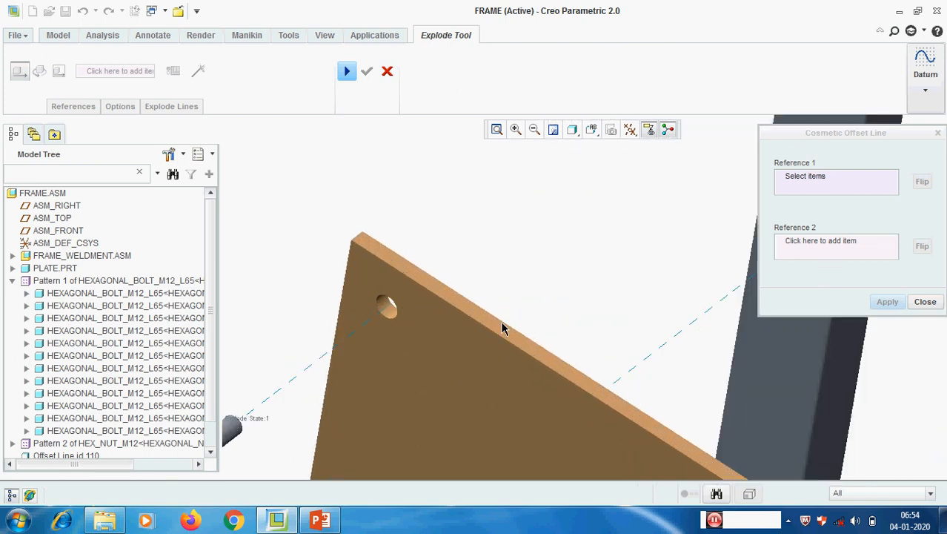
pyautogui.scroll(-1, 387, 314)
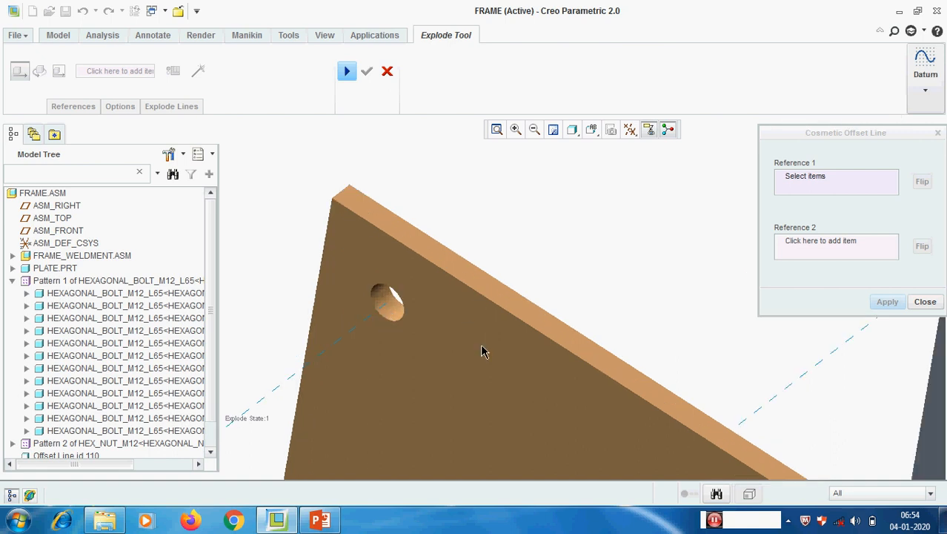
pyautogui.scroll(4, 475, 360)
pyautogui.scroll(-3, 535, 299)
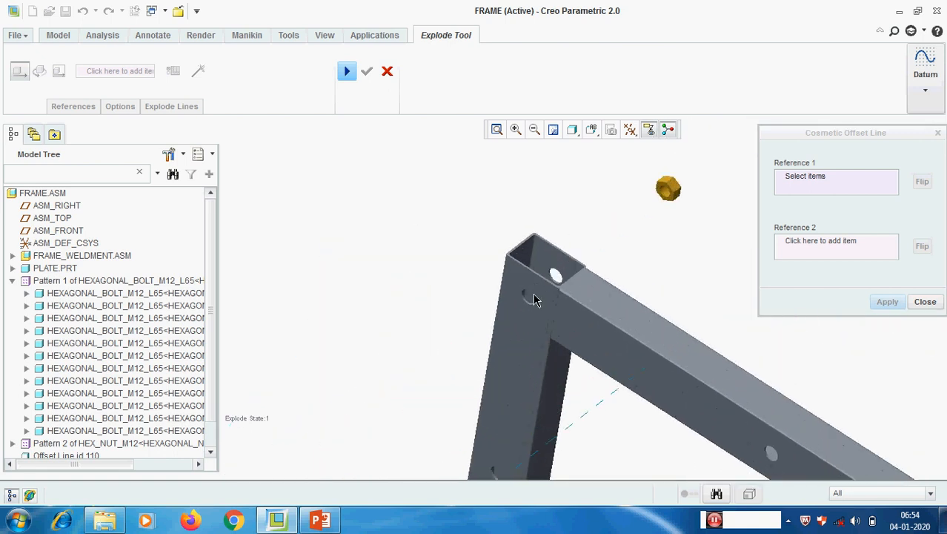
pyautogui.scroll(-5, 519, 308)
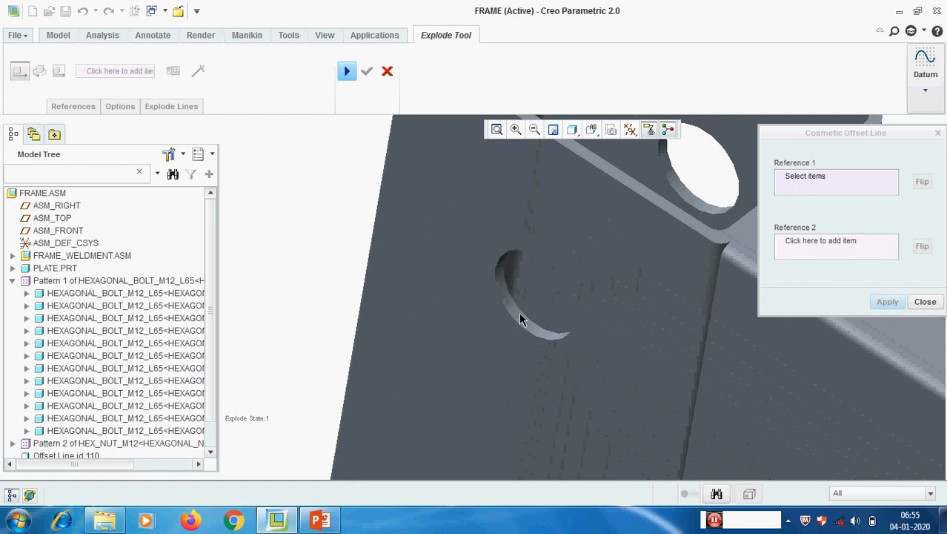
pyautogui.click(520, 317)
pyautogui.rightClick(835, 179)
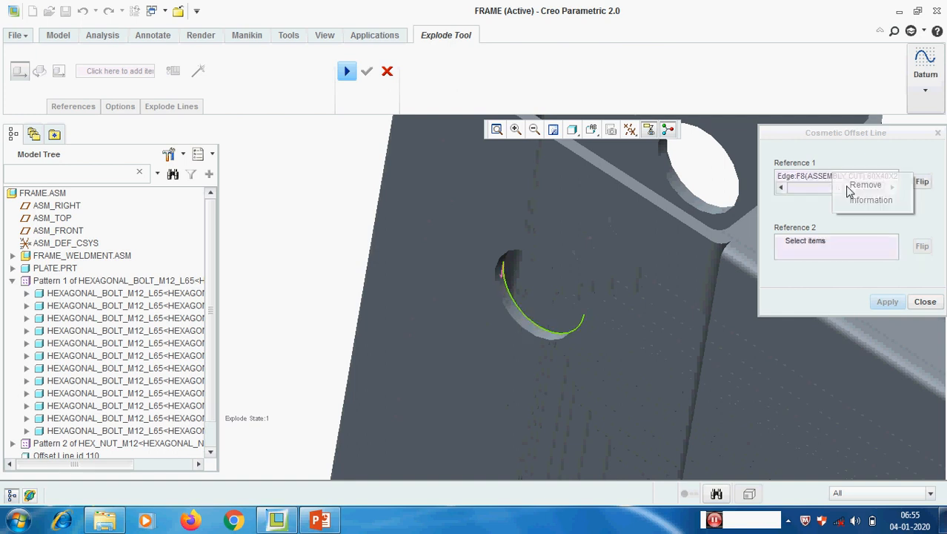
pyautogui.click(853, 186)
pyautogui.scroll(-5, 535, 345)
pyautogui.click(536, 322)
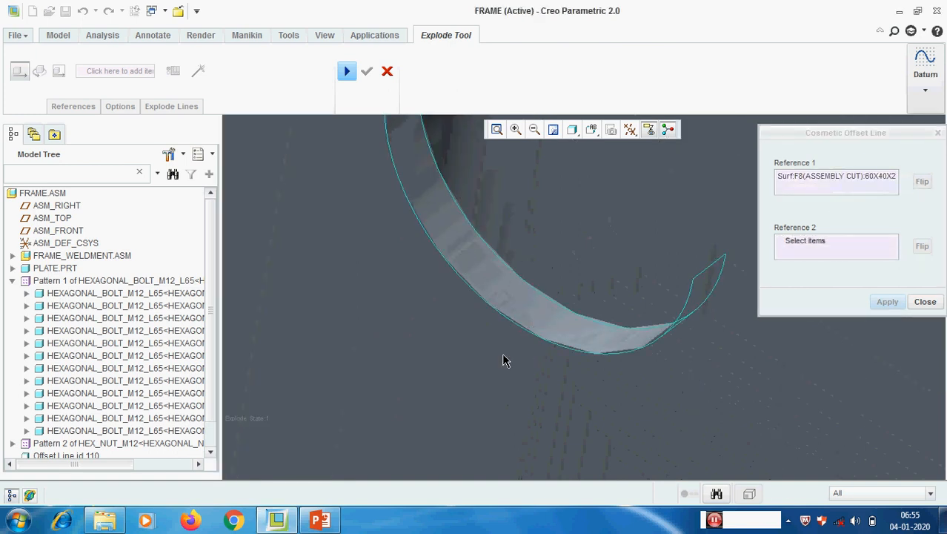
# Step: Use the bore surface of the exploded hex nut as the second reference and create the frame-to-nut offset line
pyautogui.scroll(5, 466, 373)
pyautogui.click(816, 250)
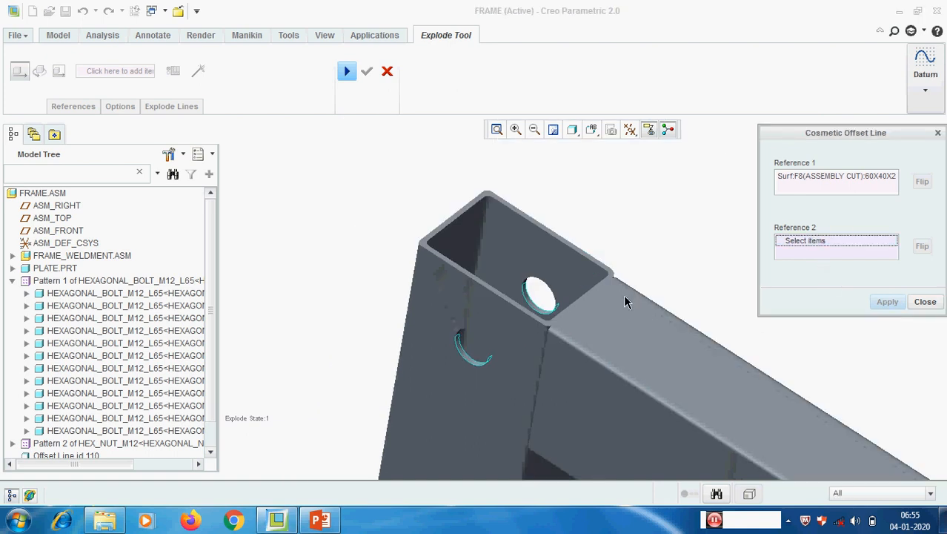
pyautogui.scroll(5, 352, 368)
pyautogui.scroll(-4, 502, 273)
pyautogui.scroll(-3, 504, 279)
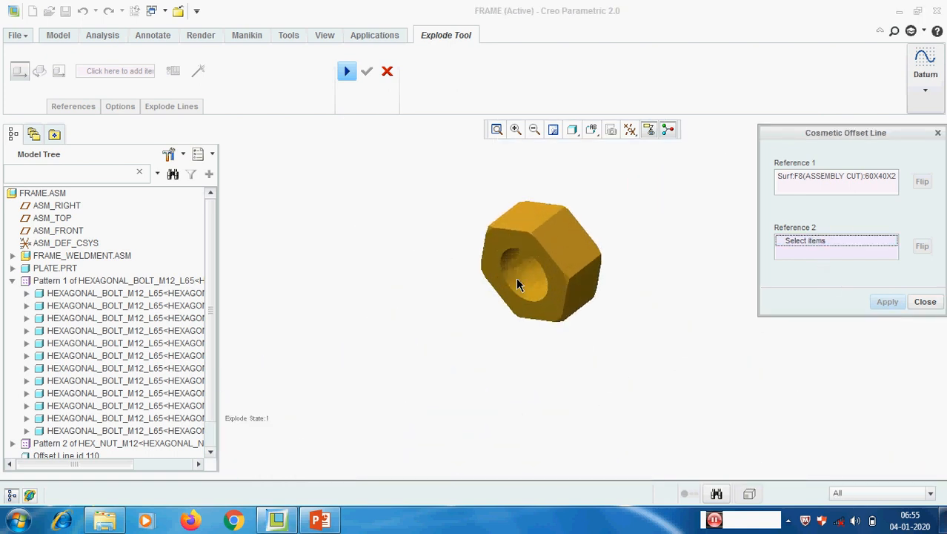
pyautogui.click(519, 277)
pyautogui.click(887, 302)
pyautogui.scroll(6, 646, 228)
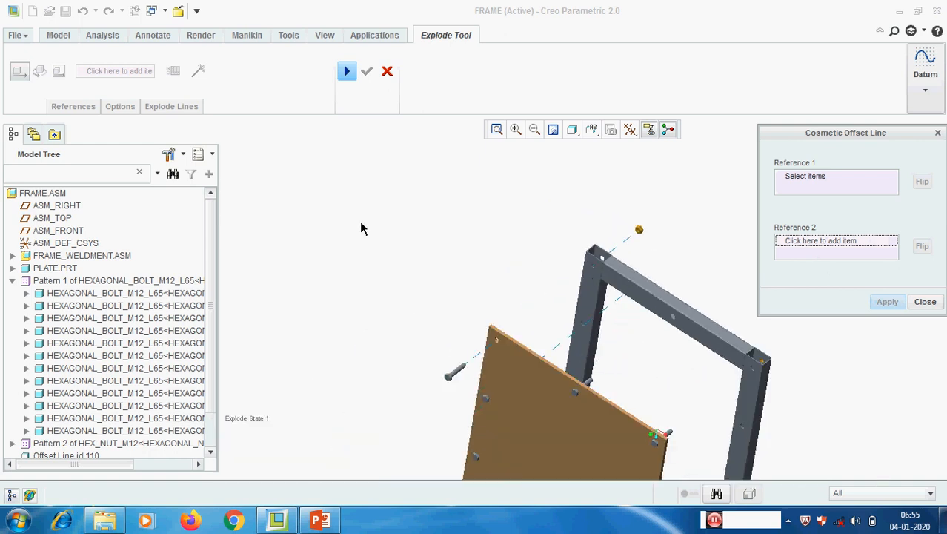
# Step: Finish adding cosmetic offset lines and accept the component positions of the exploded view
pyautogui.scroll(1, 362, 226)
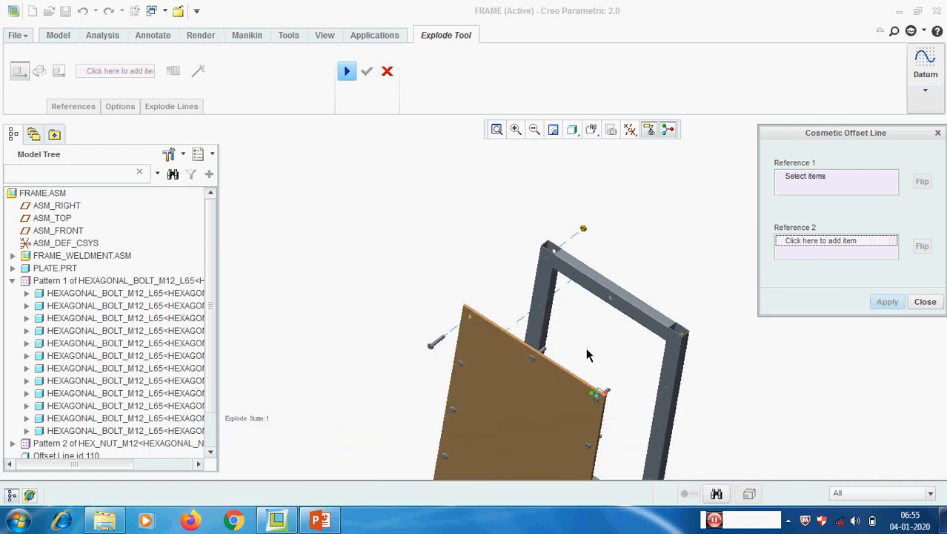
pyautogui.scroll(2, 344, 230)
pyautogui.scroll(-2, 411, 303)
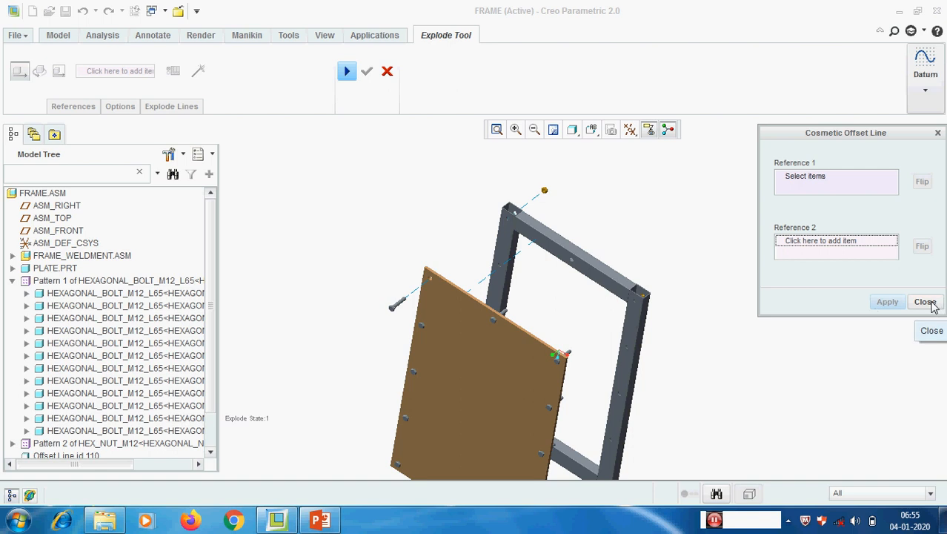
pyautogui.click(931, 303)
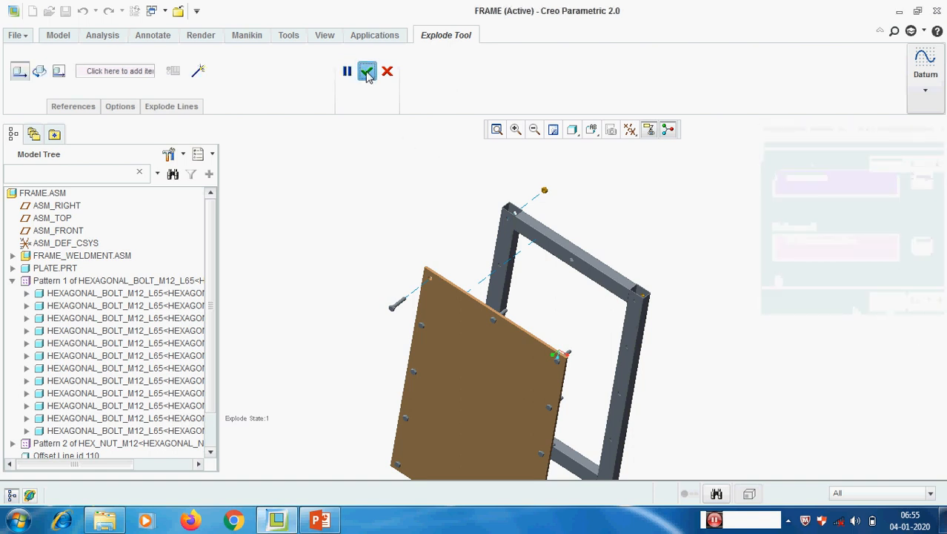
pyautogui.click(367, 74)
# Step: Save the modified explode state as 1 and close the View Manager
pyautogui.rightClick(819, 215)
pyautogui.click(862, 243)
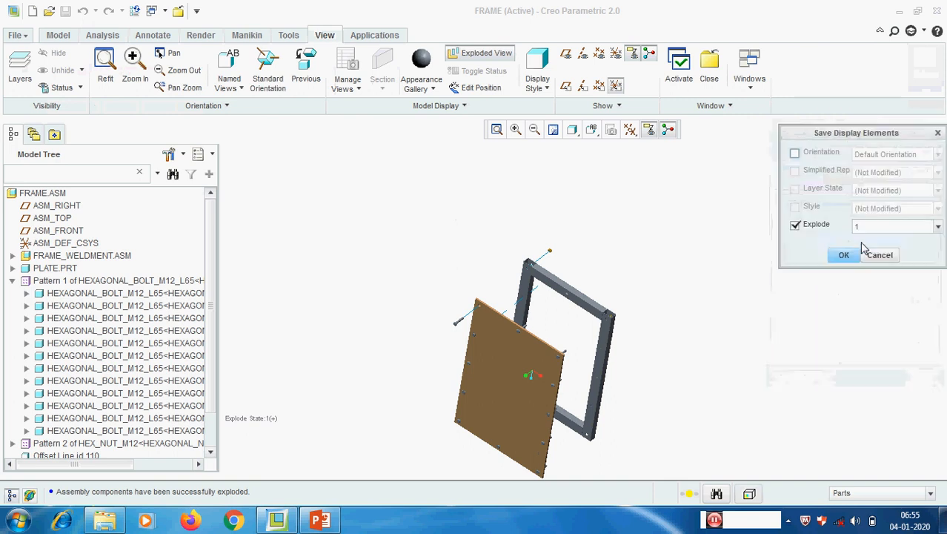
pyautogui.click(844, 255)
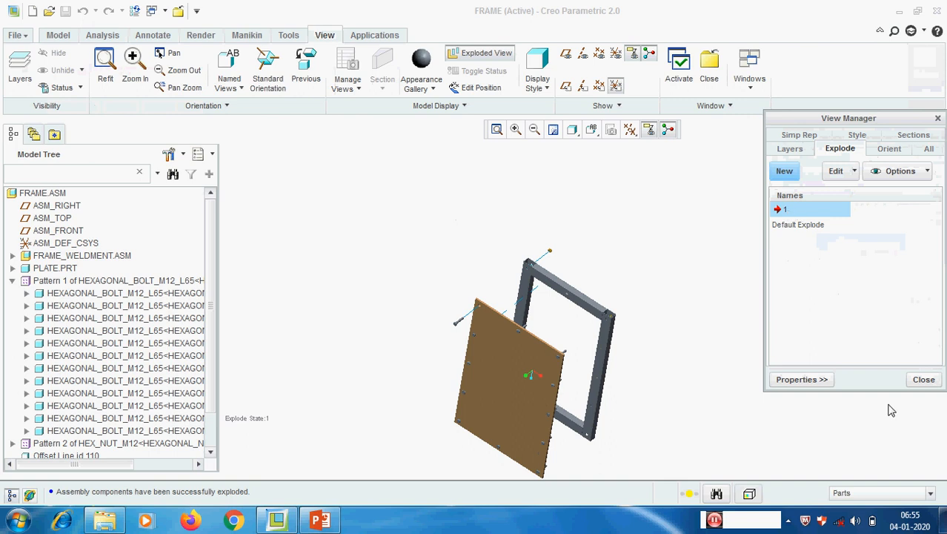
pyautogui.click(923, 378)
# Step: Switch the exploded view off and on again to check the saved explode state and its offset lines
pyautogui.click(487, 58)
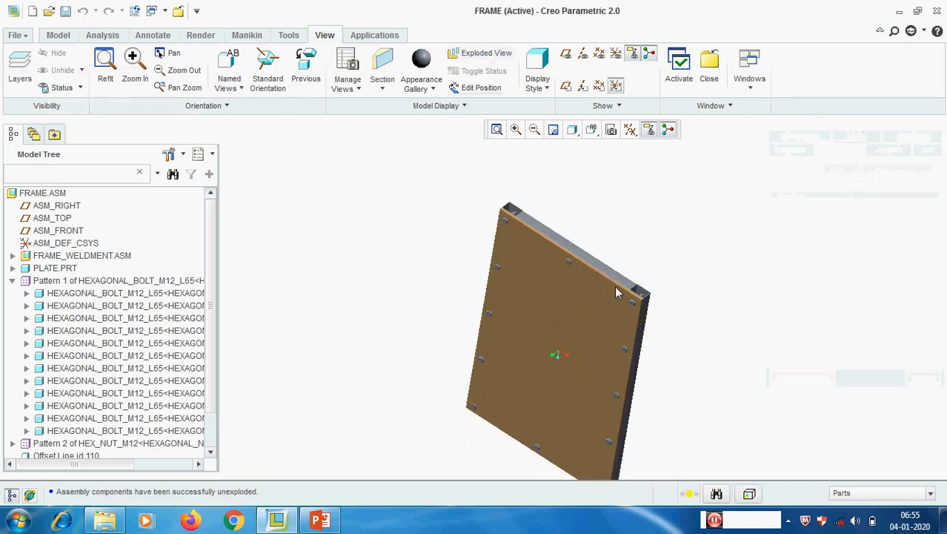
pyautogui.moveTo(722, 280); pyautogui.dragTo(709, 258, button='middle')
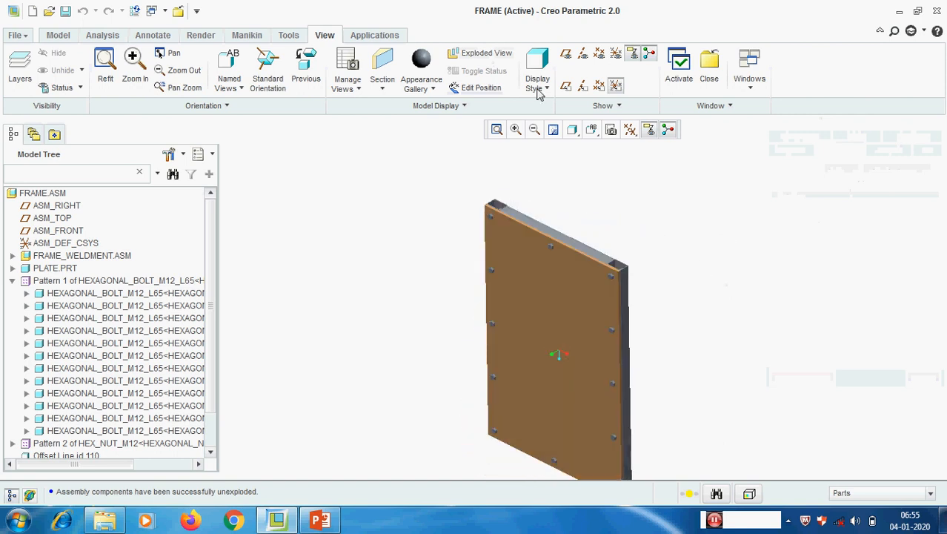
pyautogui.click(487, 59)
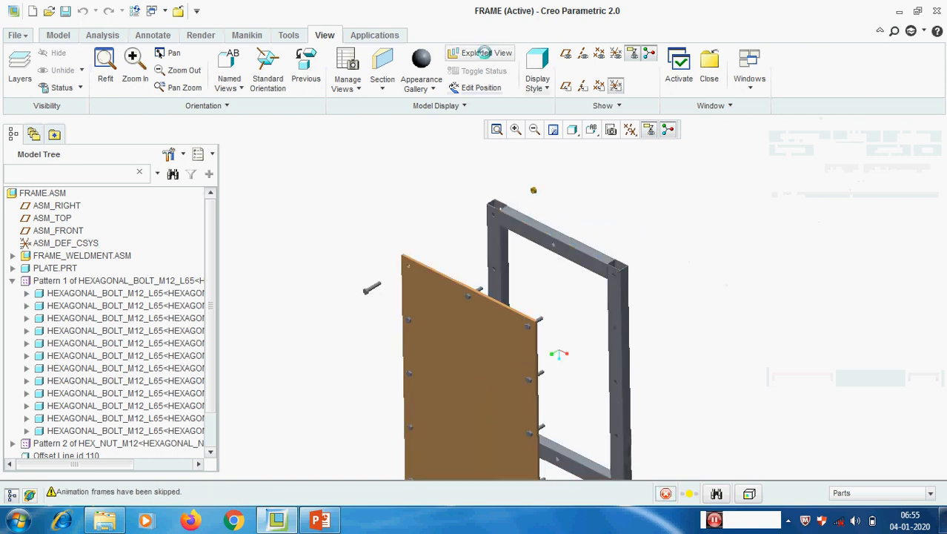
pyautogui.scroll(-2, 485, 416)
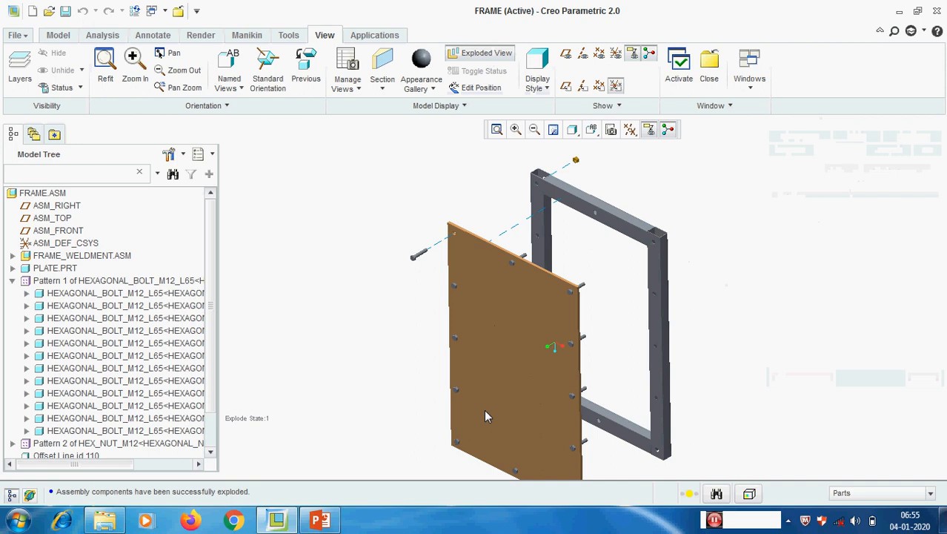
pyautogui.scroll(2, 413, 366)
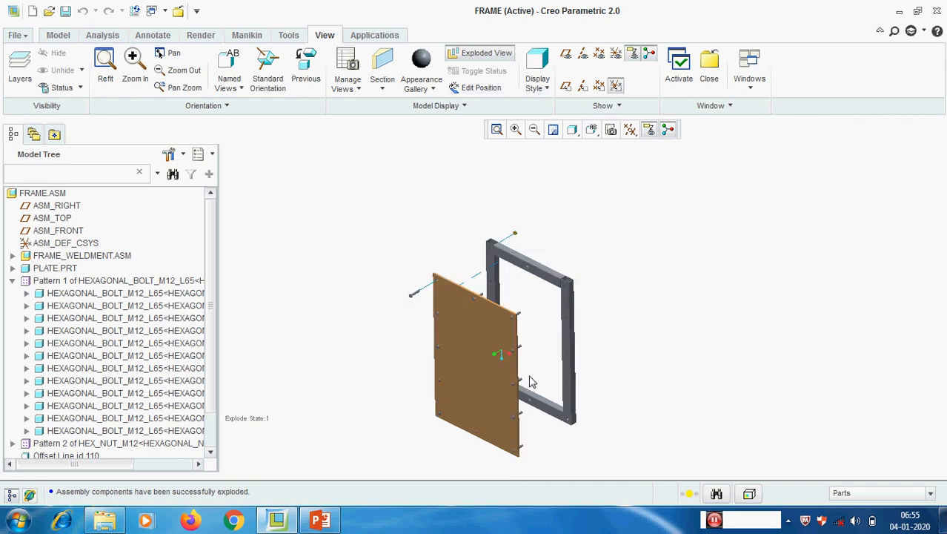
pyautogui.keyDown('shift'); pyautogui.moveTo(531, 381); pyautogui.dragTo(514, 359, button='middle'); pyautogui.keyUp('shift')
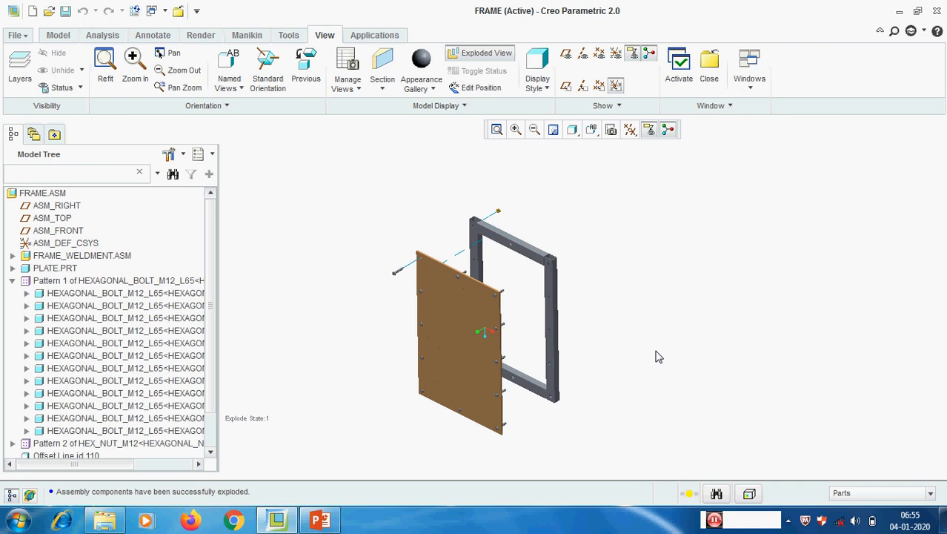
# Step: Turn off the exploded view of the frame assembly
pyautogui.click(318, 520)
pyautogui.click(319, 520)
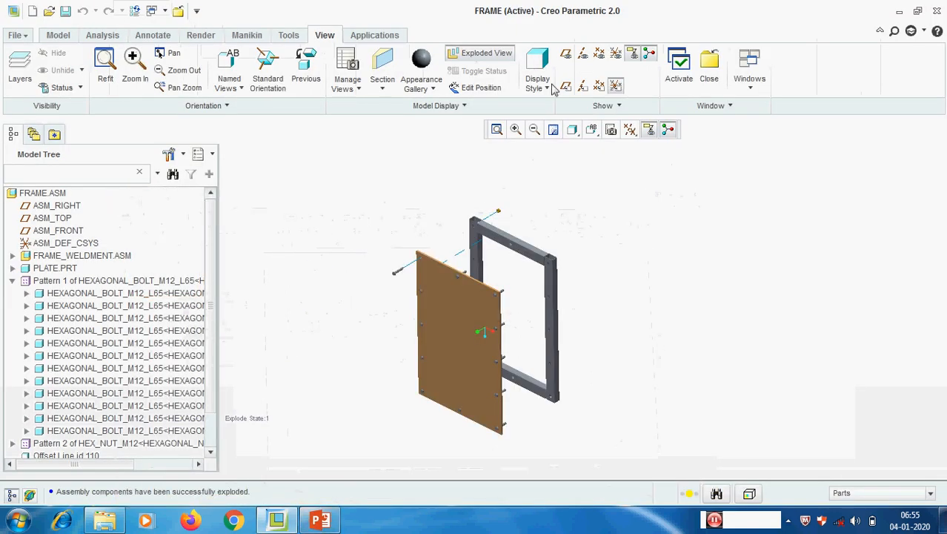
pyautogui.click(481, 53)
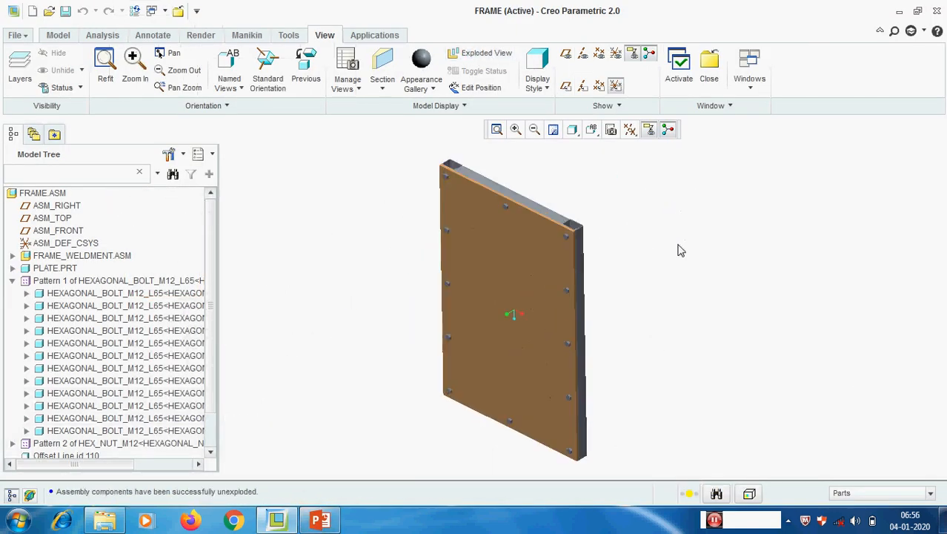
pyautogui.moveTo(386, 340)
pyautogui.mouseDown(button='middle')
pyautogui.moveTo(399, 336)
pyautogui.moveTo(376, 332)
pyautogui.mouseUp(button='middle')
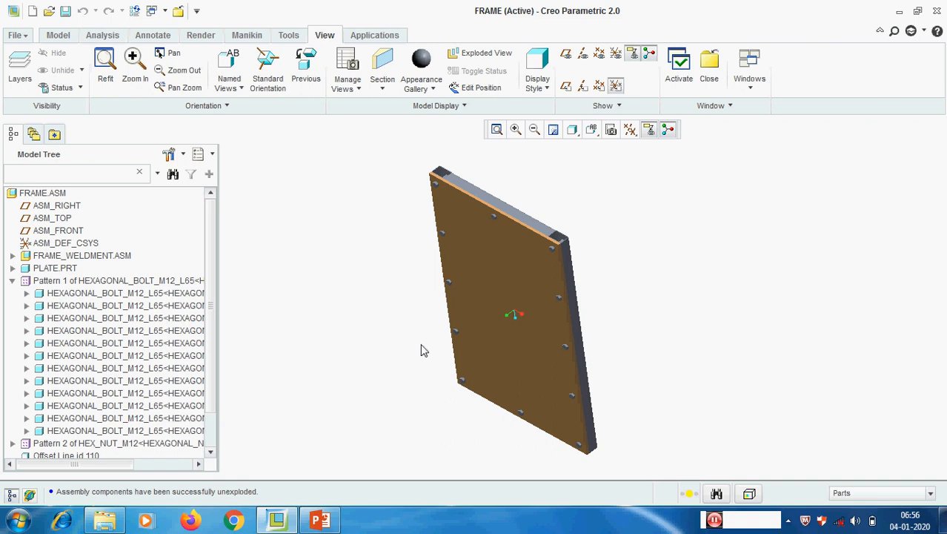
pyautogui.scroll(3, 375, 350)
pyautogui.scroll(-3, 452, 333)
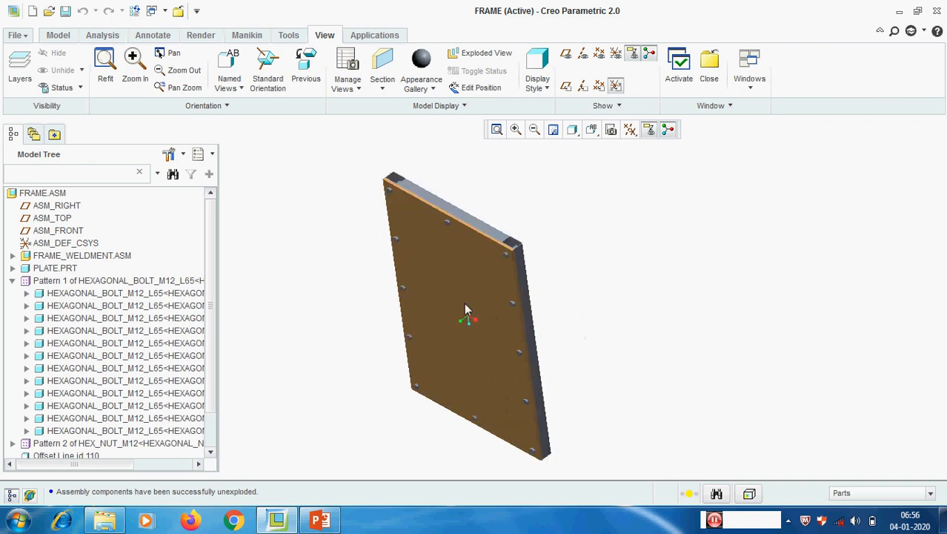
# Step: Create a new simplified representation named A in the View Manager
pyautogui.click(345, 59)
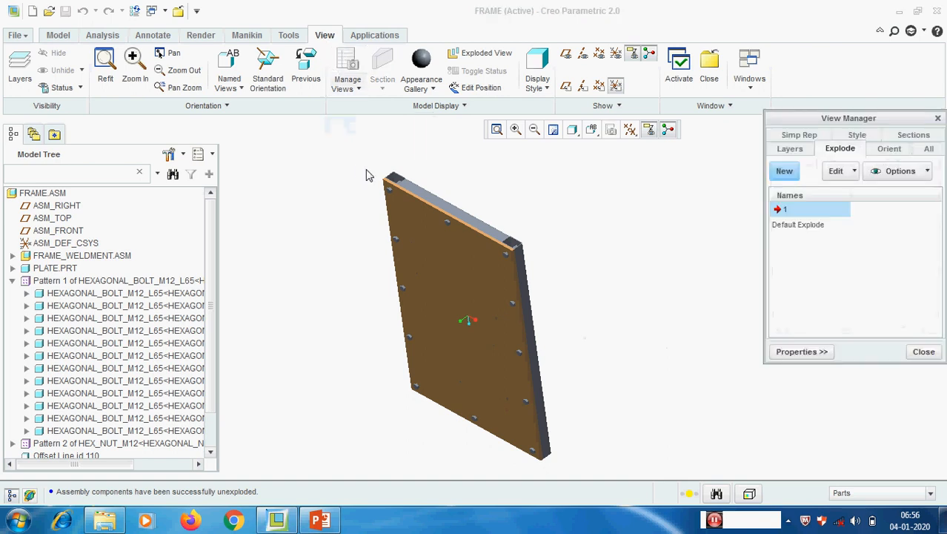
pyautogui.click(806, 134)
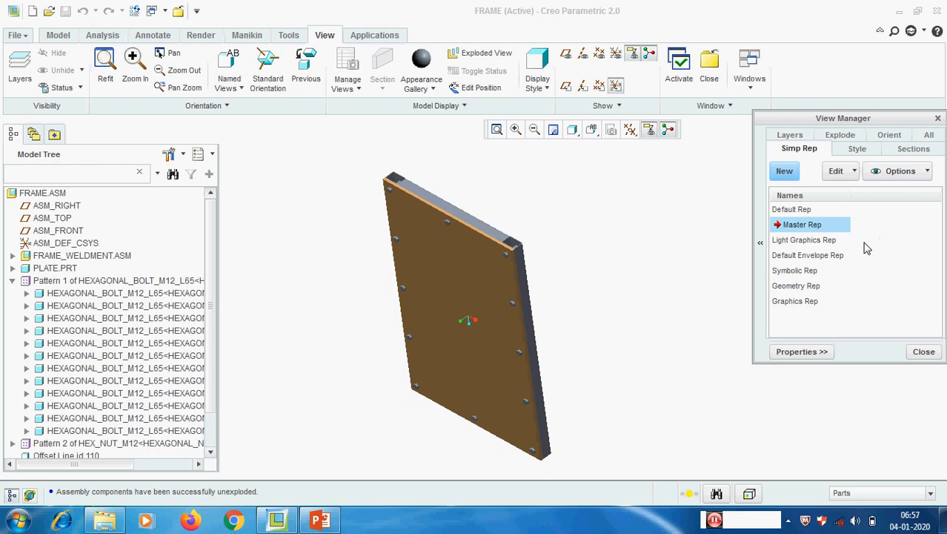
pyautogui.click(787, 172)
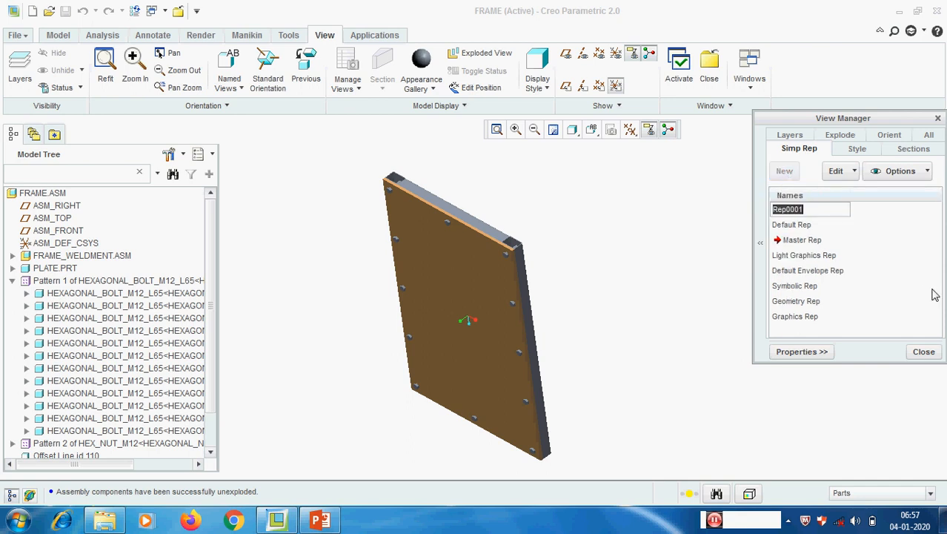
pyautogui.write('a')
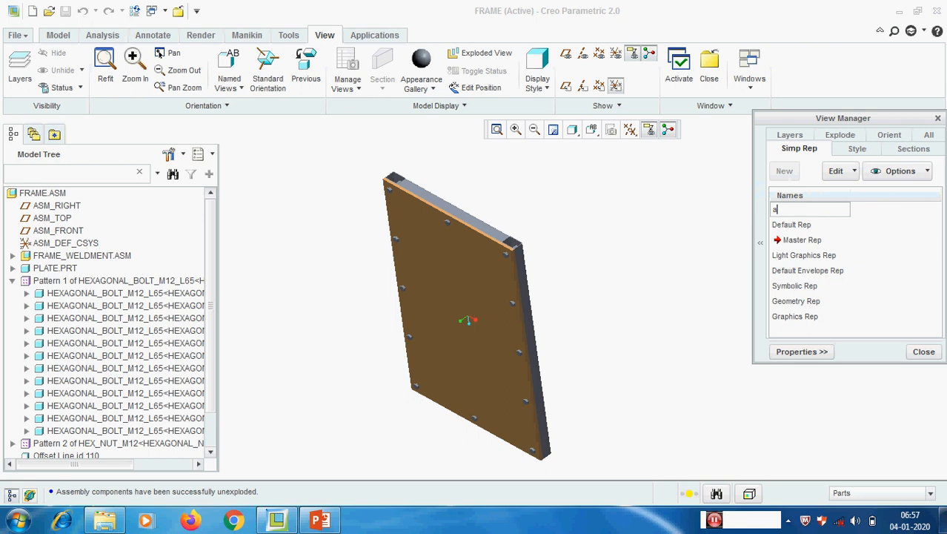
pyautogui.press('Return')
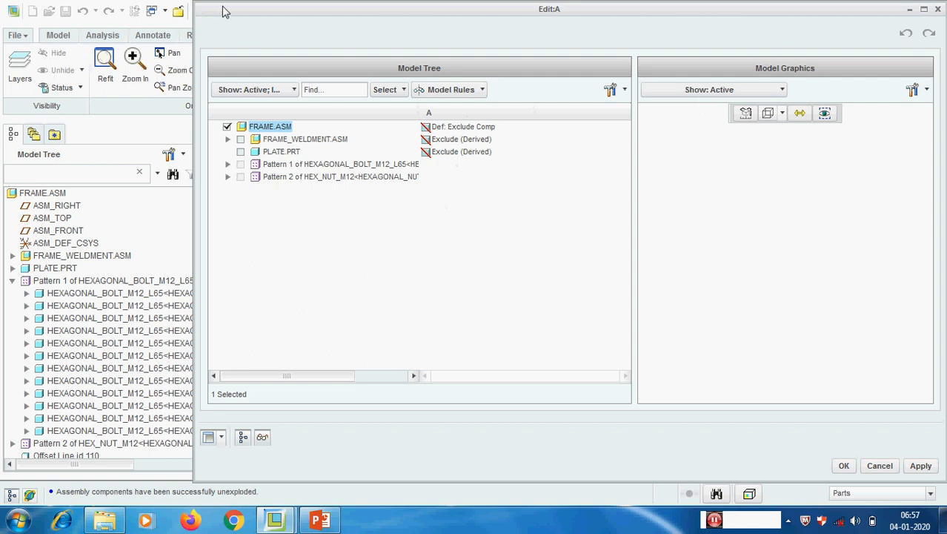
# Step: Arrange the representation editing window beside the model and set FRAME_WELDMENT.ASM and PLATE.PRT to the Master representation
pyautogui.moveTo(192, 22); pyautogui.dragTo(426, 33)
pyautogui.moveTo(621, 41); pyautogui.dragTo(482, 1)
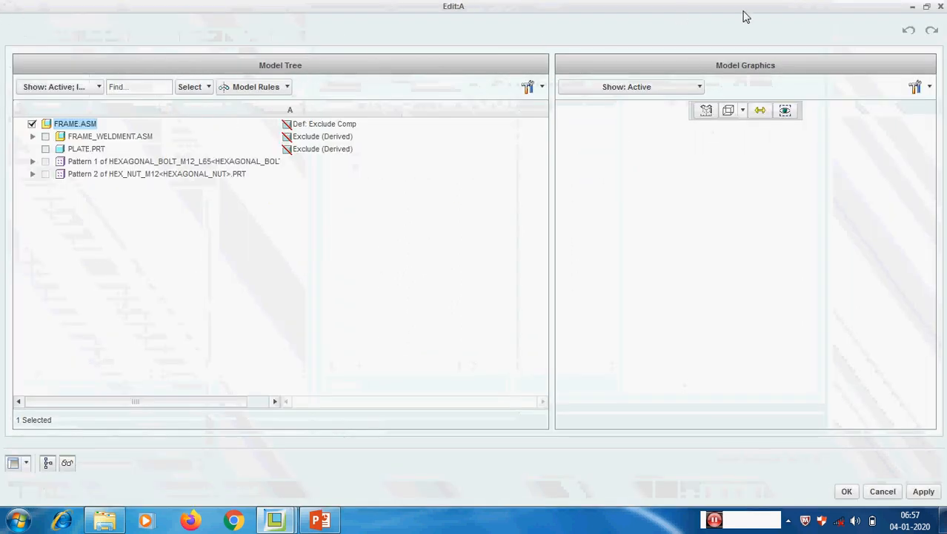
pyautogui.doubleClick(786, 12)
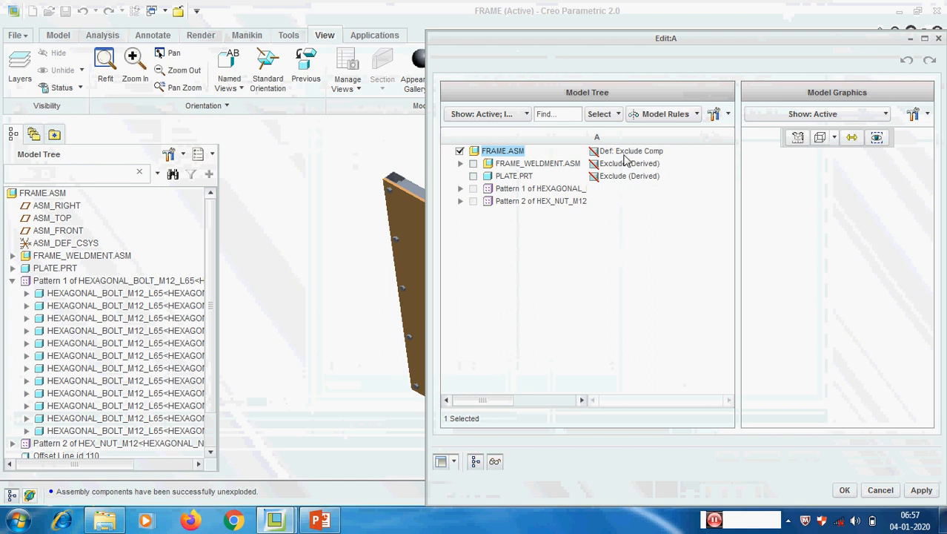
pyautogui.click(528, 165)
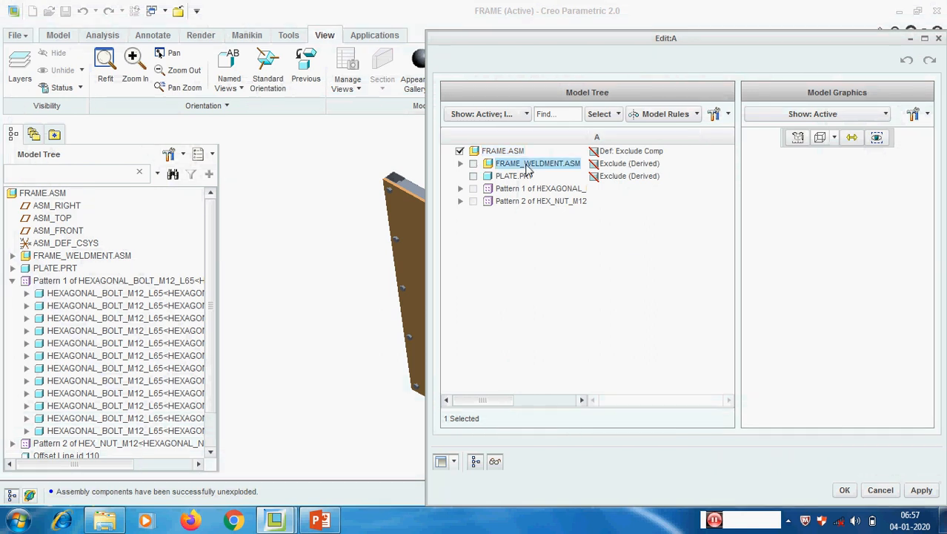
pyautogui.rightClick(528, 166)
pyautogui.moveTo(578, 184)
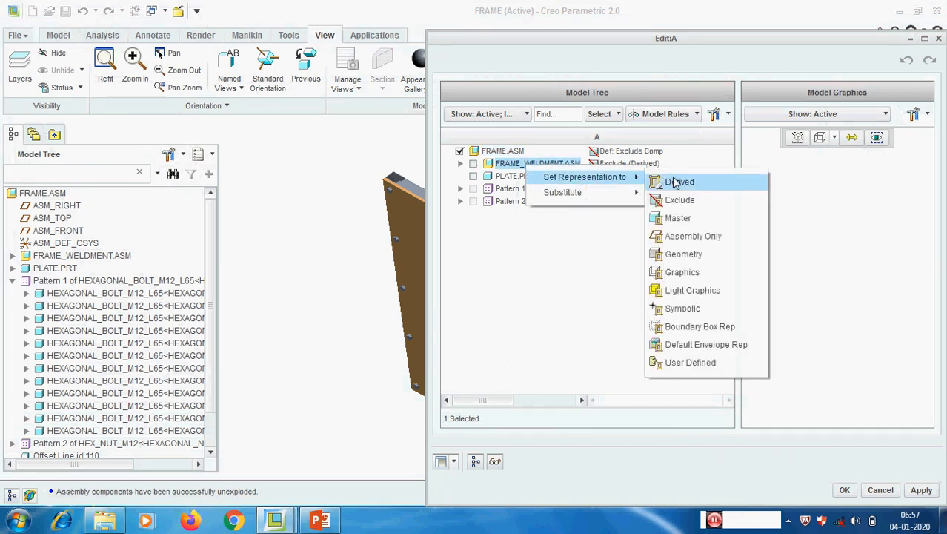
pyautogui.click(675, 216)
pyautogui.click(519, 178)
pyautogui.rightClick(519, 178)
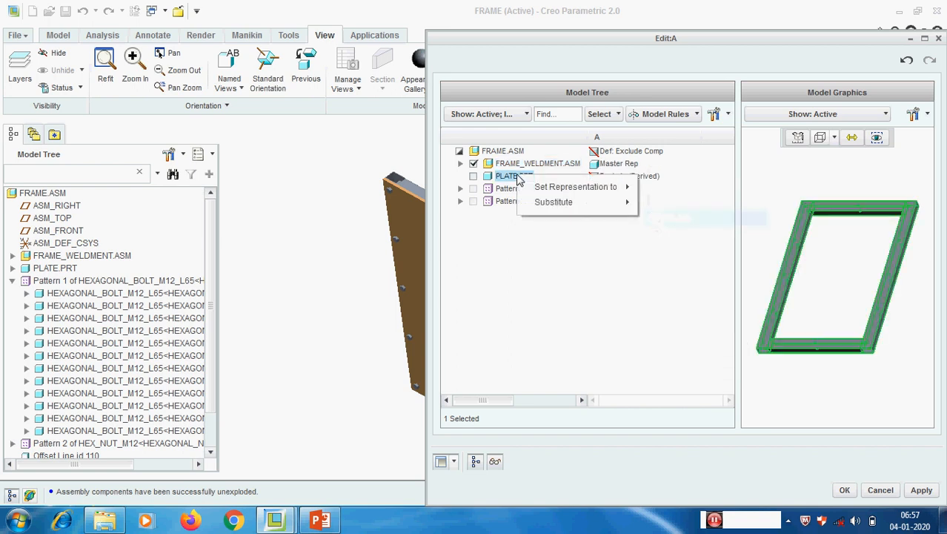
pyautogui.moveTo(589, 191)
pyautogui.click(668, 228)
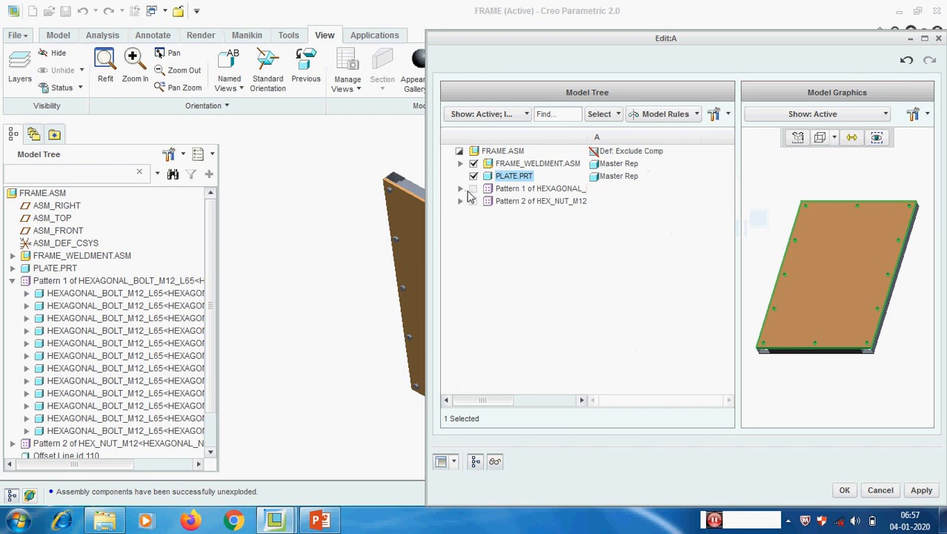
pyautogui.click(459, 189)
pyautogui.click(543, 204)
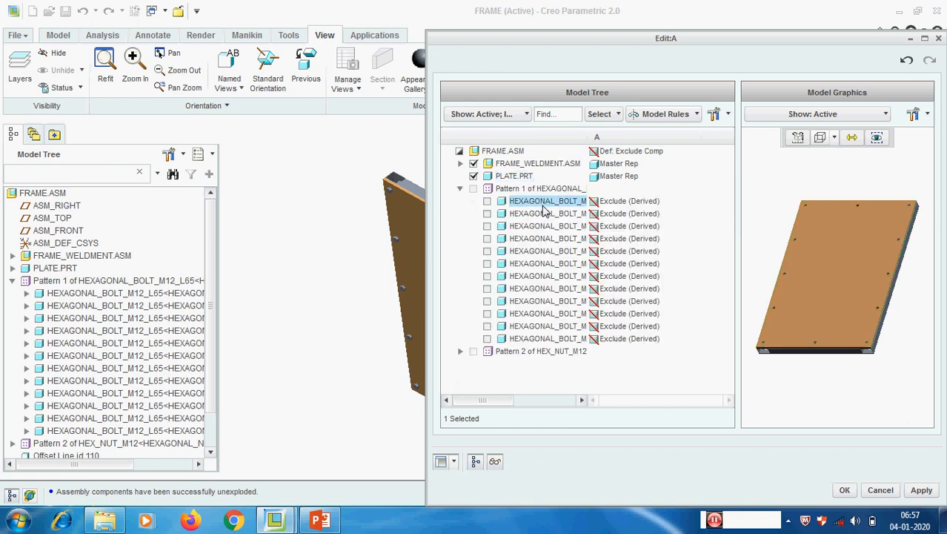
pyautogui.keyDown('shift'); pyautogui.click(531, 338); pyautogui.keyUp('shift')
pyautogui.rightClick(532, 342)
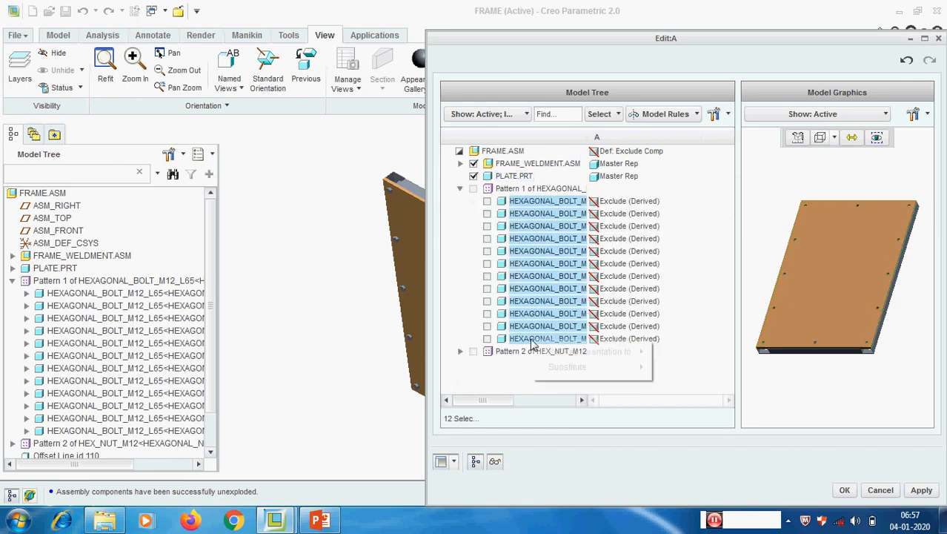
pyautogui.moveTo(586, 354)
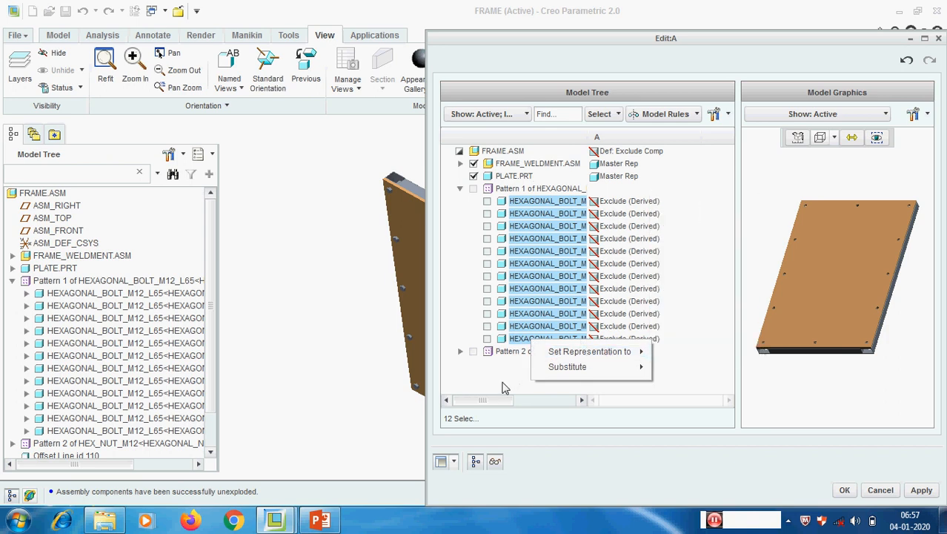
pyautogui.click(503, 383)
pyautogui.click(459, 352)
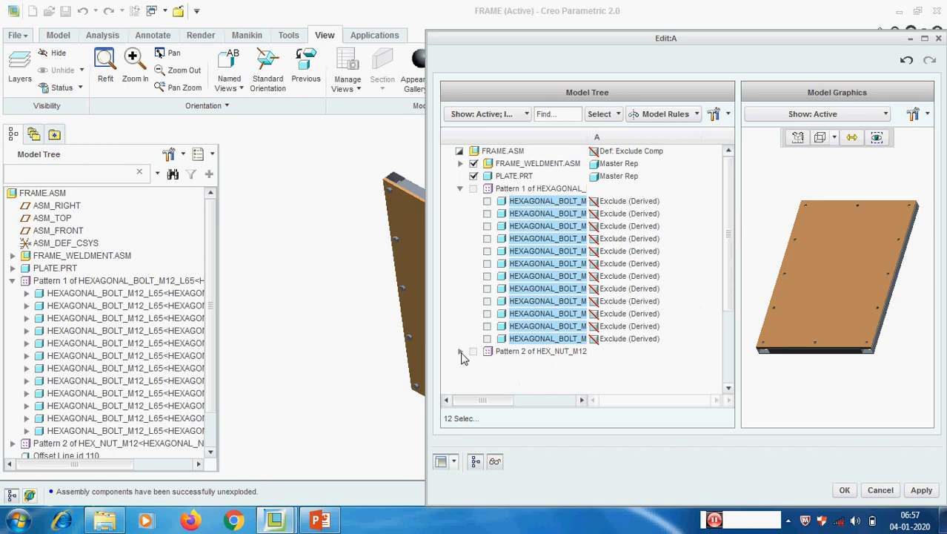
pyautogui.scroll(-2, 563, 341)
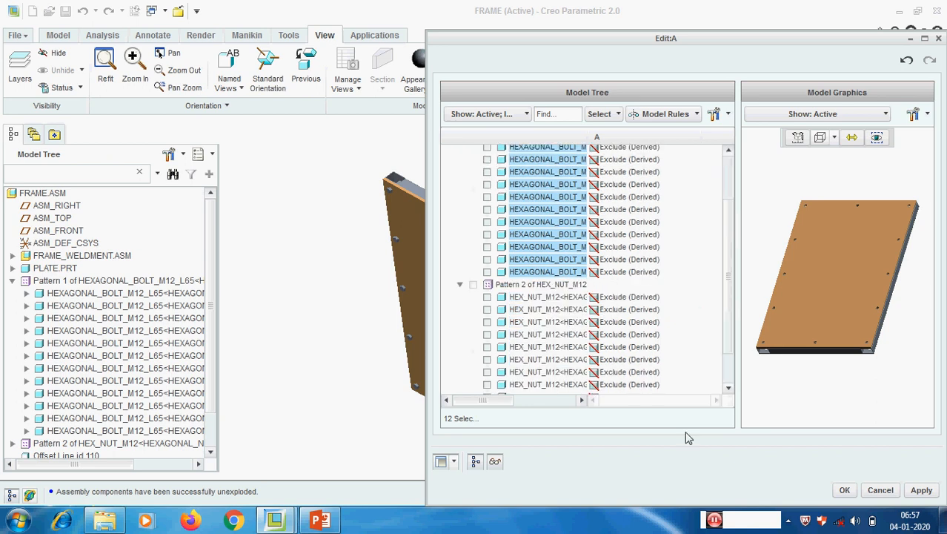
# Step: Accept the component settings of simplified representation A and inspect the resulting model
pyautogui.click(845, 489)
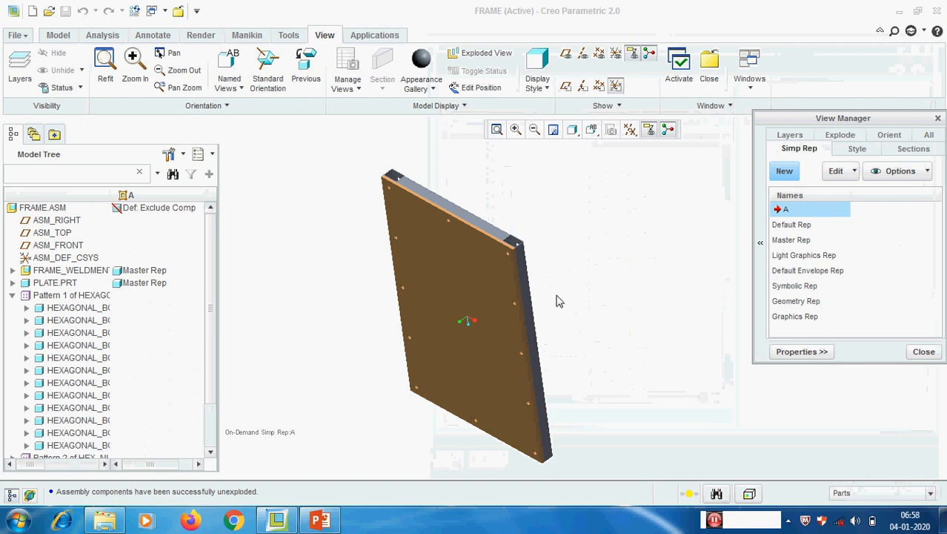
pyautogui.moveTo(550, 298)
pyautogui.mouseDown(button='middle')
pyautogui.moveTo(553, 310)
pyautogui.moveTo(472, 325)
pyautogui.moveTo(550, 293)
pyautogui.mouseUp(button='middle')
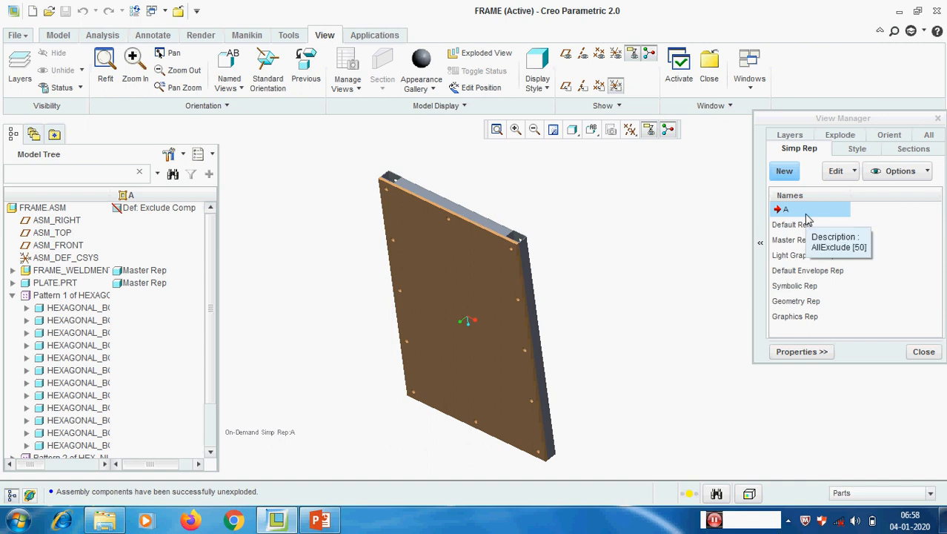
# Step: Create a second simplified representation named B
pyautogui.click(785, 171)
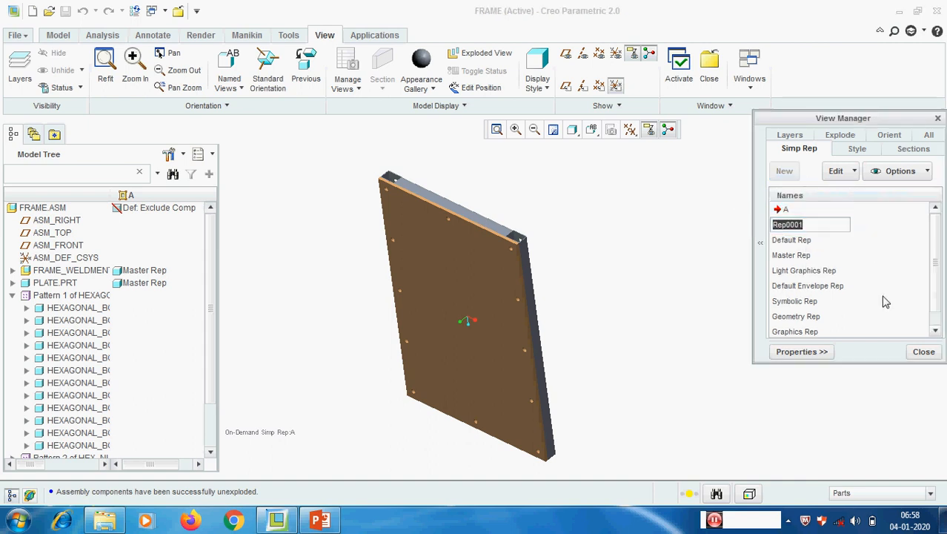
pyautogui.write('b')
pyautogui.press('Return')
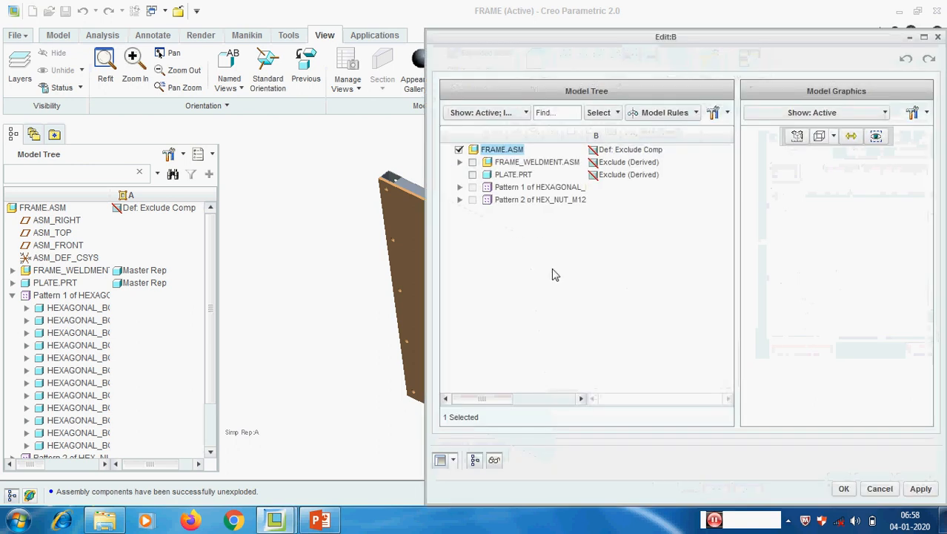
# Step: Set FRAME_WELDMENT.ASM to the Master representation within simplified representation B
pyautogui.click(460, 188)
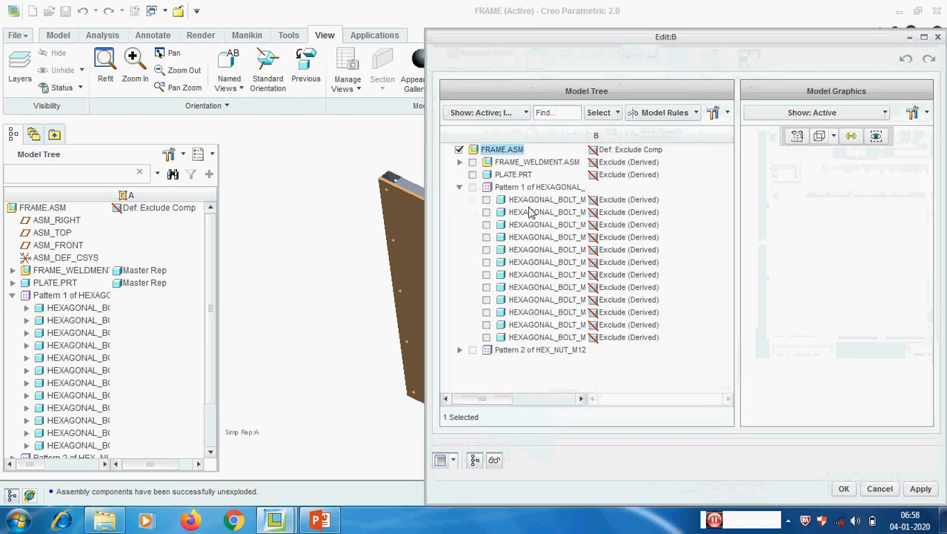
pyautogui.click(460, 187)
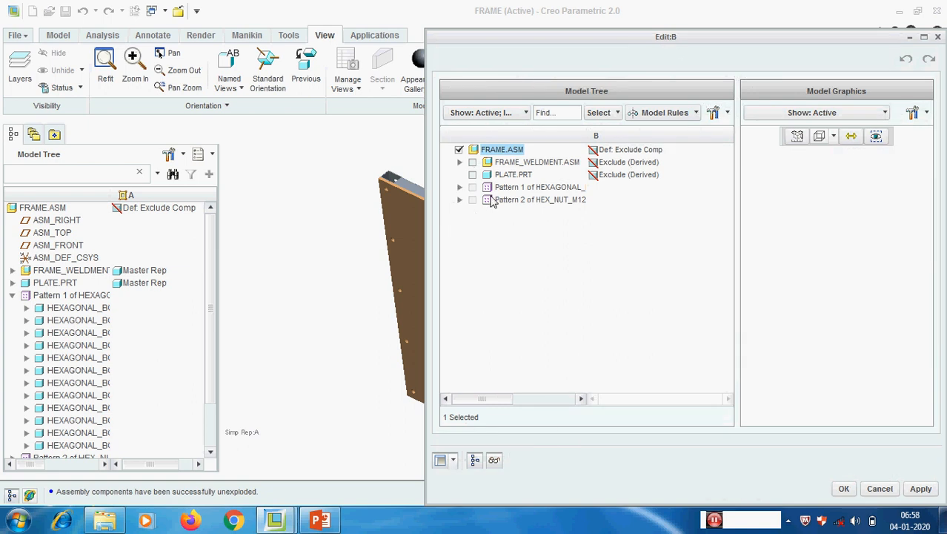
pyautogui.rightClick(557, 169)
pyautogui.moveTo(601, 176)
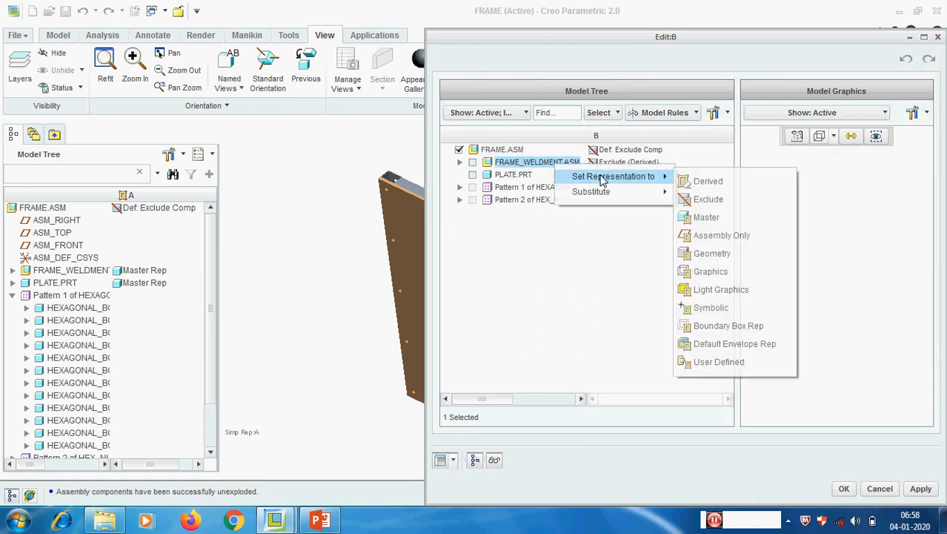
pyautogui.click(697, 219)
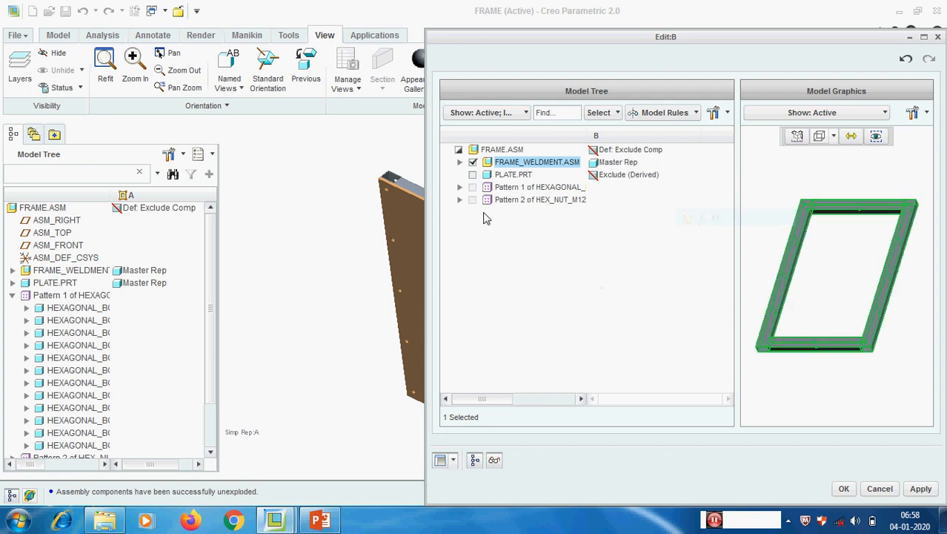
# Step: Set all hex nuts of Pattern 2 to the Master representation and accept simplified representation B
pyautogui.click(459, 200)
pyautogui.click(547, 213)
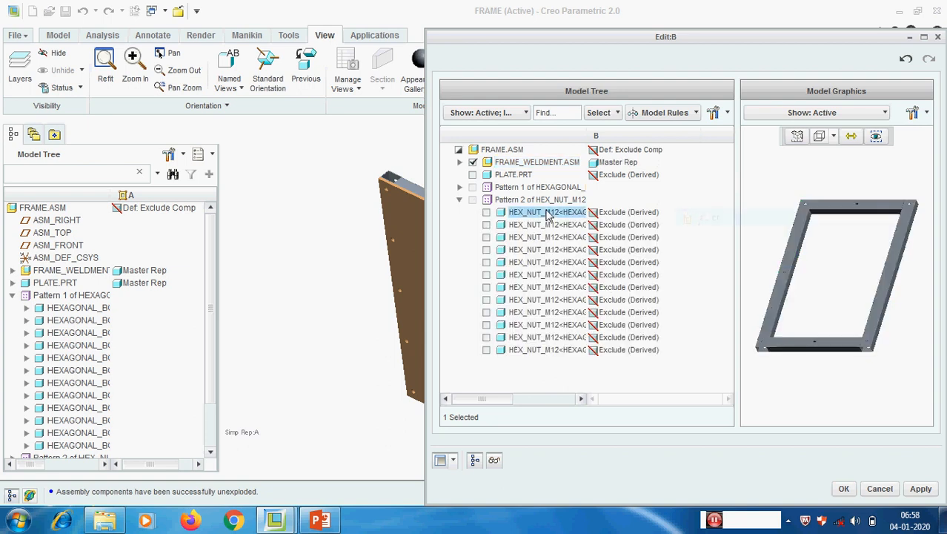
pyautogui.keyDown('shift'); pyautogui.click(548, 352); pyautogui.keyUp('shift')
pyautogui.rightClick(549, 355)
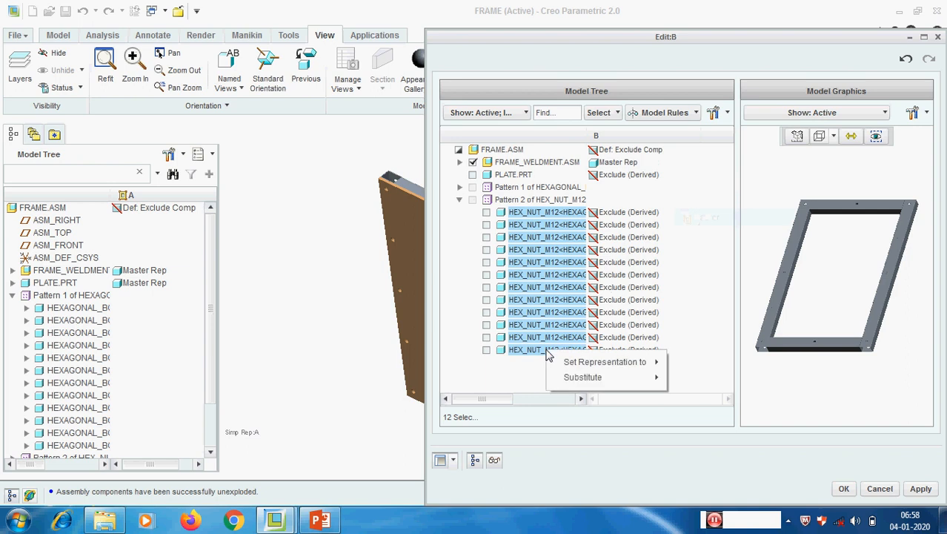
pyautogui.moveTo(608, 362)
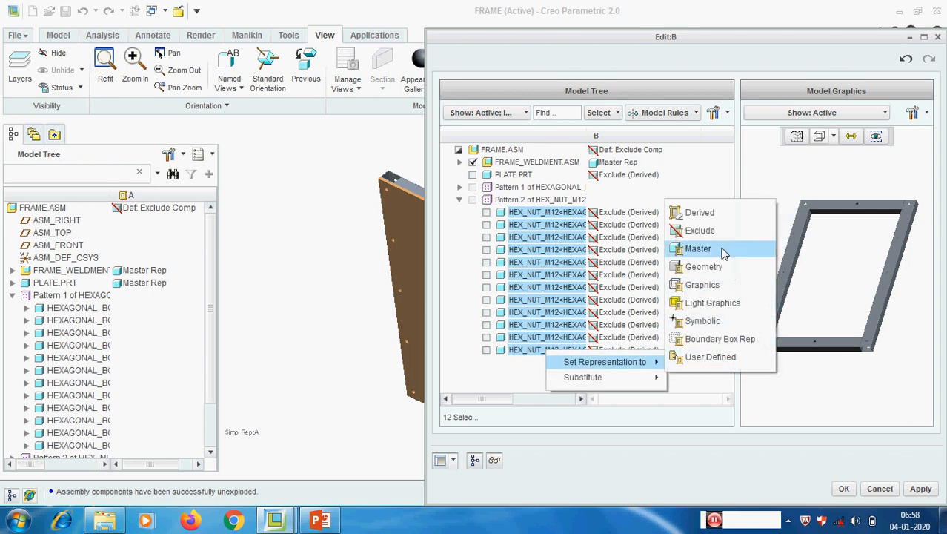
pyautogui.click(697, 249)
pyautogui.click(843, 488)
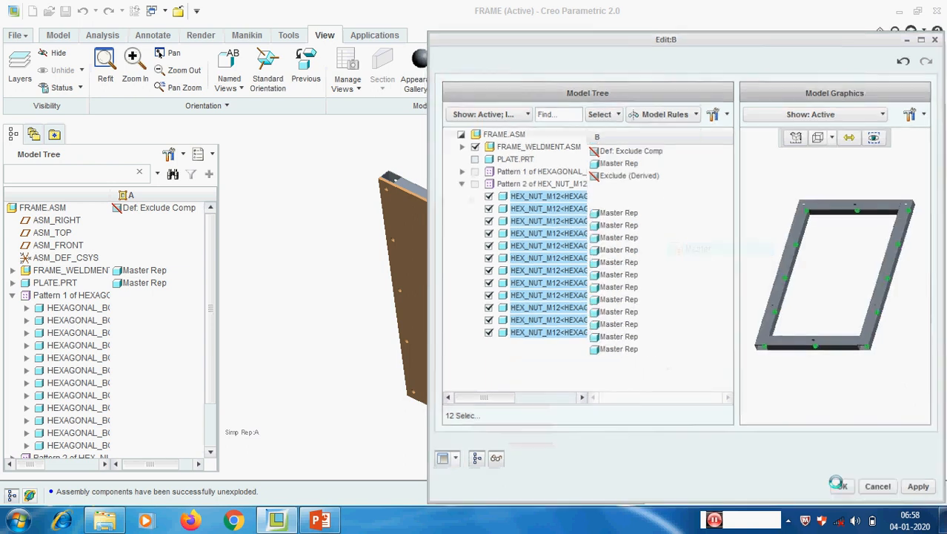
# Step: Inspect representation B, then activate Master Rep and representation A in turn to compare their displayed components
pyautogui.moveTo(579, 276); pyautogui.dragTo(507, 292, button='middle')
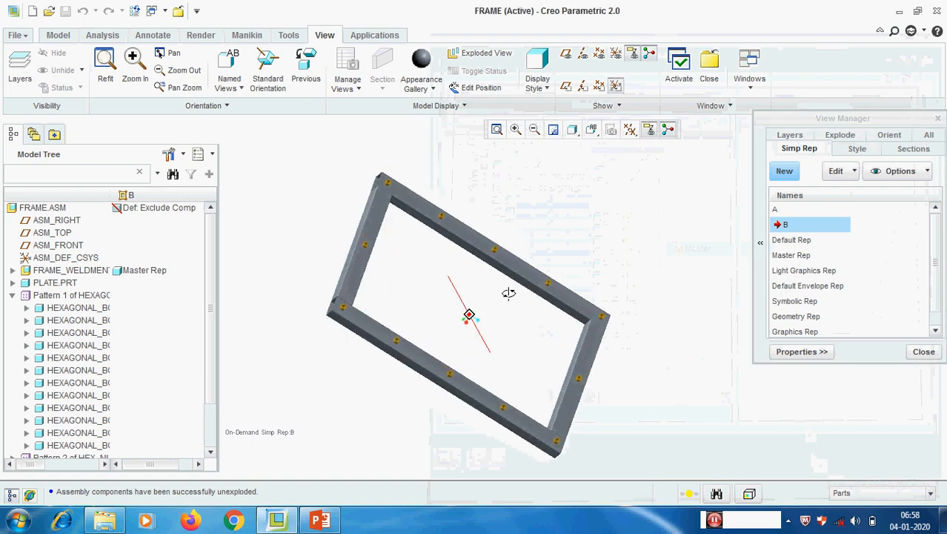
pyautogui.doubleClick(805, 256)
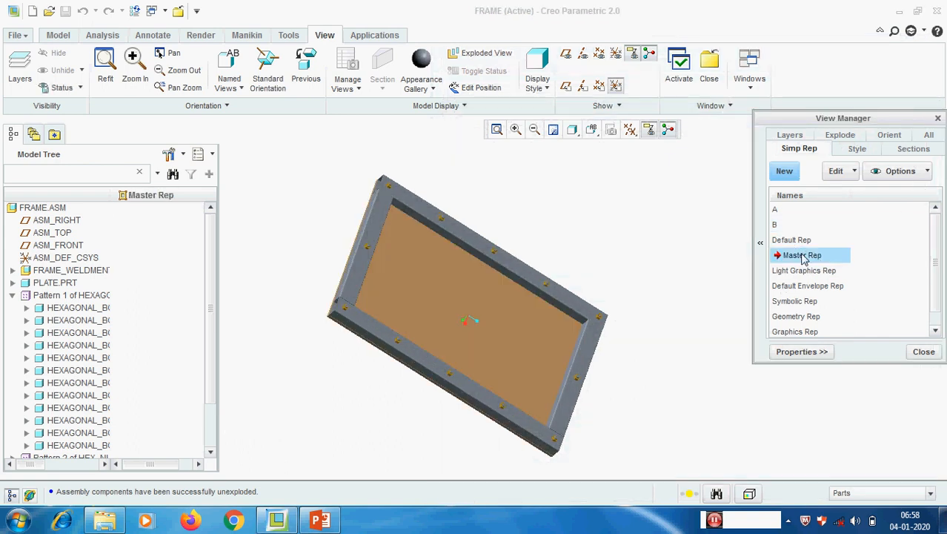
pyautogui.doubleClick(787, 210)
pyautogui.moveTo(550, 260); pyautogui.dragTo(595, 235, button='middle')
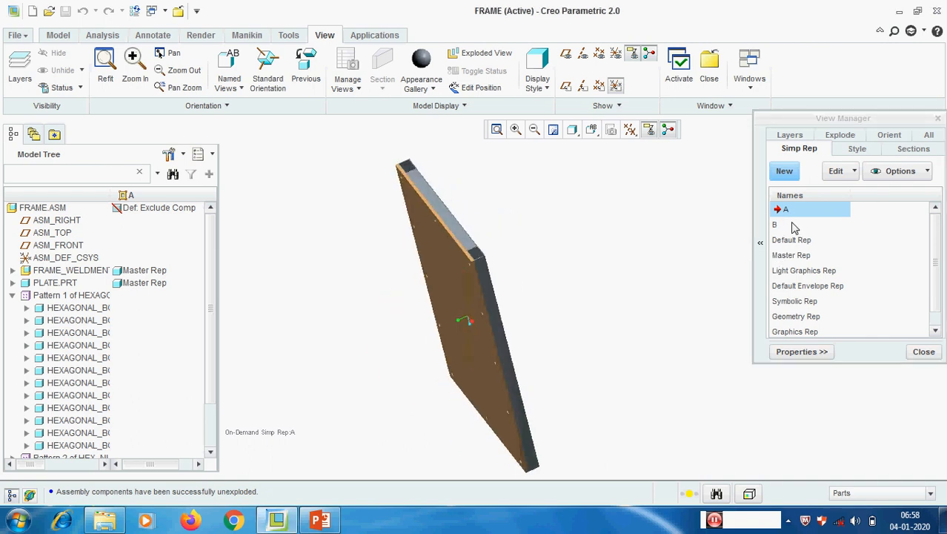
# Step: Activate simplified representation B, inspect the displayed frame and nuts from several angles, and close the view manager
pyautogui.doubleClick(786, 225)
pyautogui.moveTo(551, 299); pyautogui.dragTo(508, 256, button='middle')
pyautogui.scroll(-5, 467, 162)
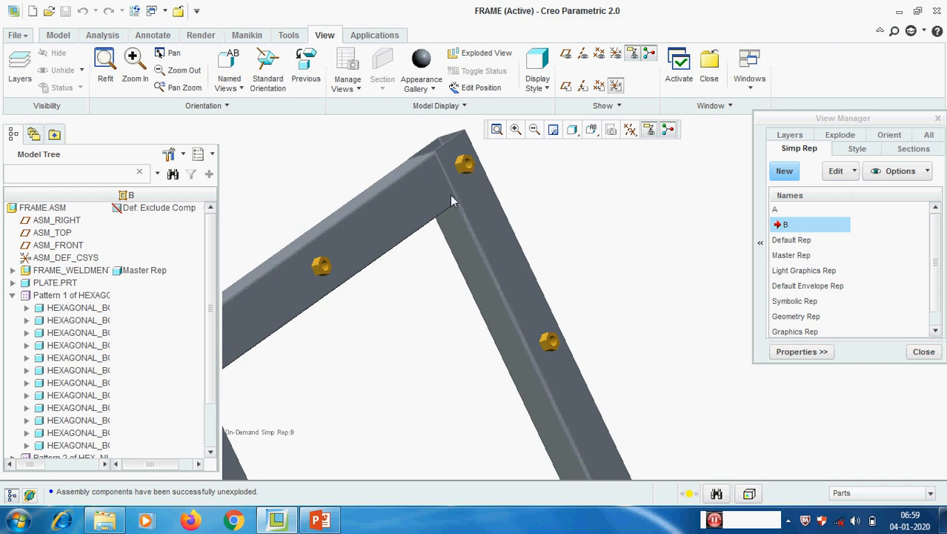
pyautogui.scroll(3, 452, 200)
pyautogui.moveTo(456, 195); pyautogui.dragTo(637, 233, button='middle')
pyautogui.scroll(4, 561, 223)
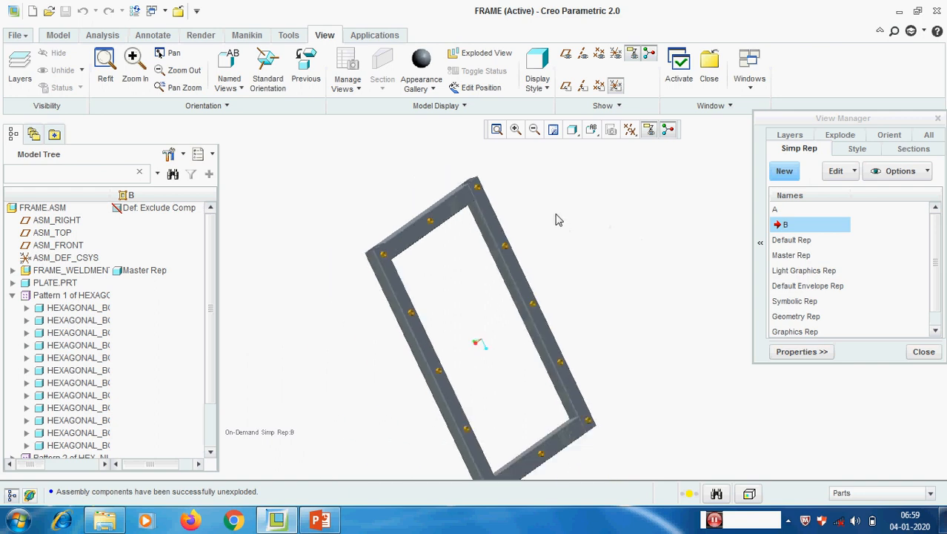
pyautogui.moveTo(592, 349); pyautogui.dragTo(647, 344, button='middle')
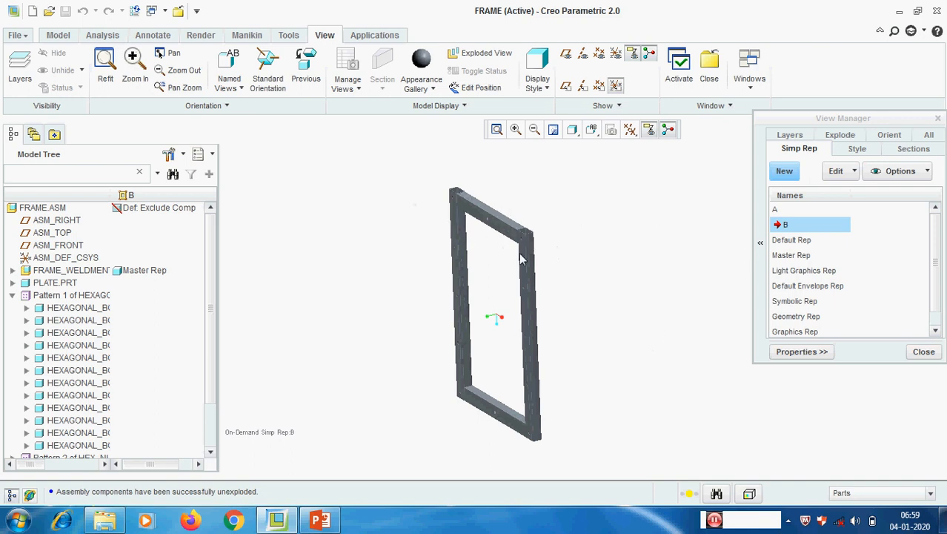
pyautogui.click(925, 352)
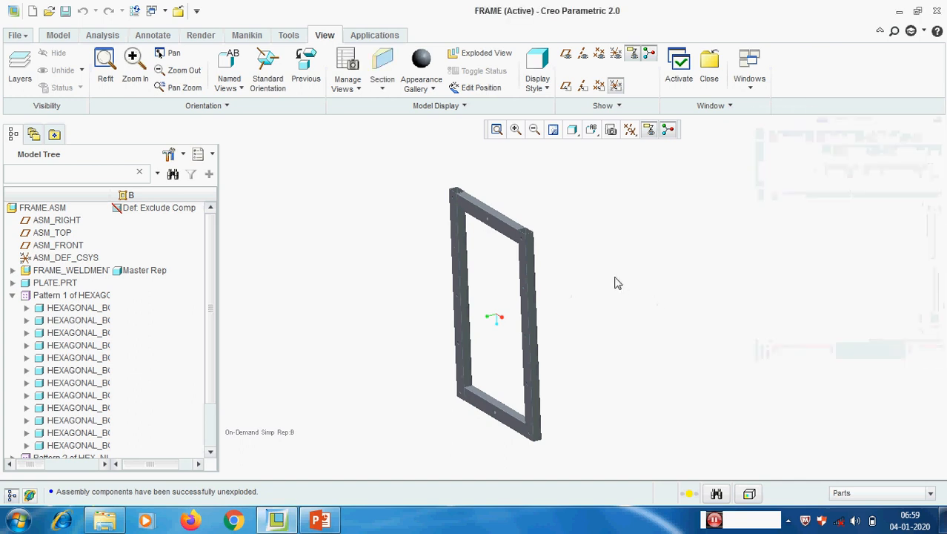
# Step: Create a drawing named frame of FRAME.ASM without the default template, using empty with format B and the Master Rep
pyautogui.click(32, 10)
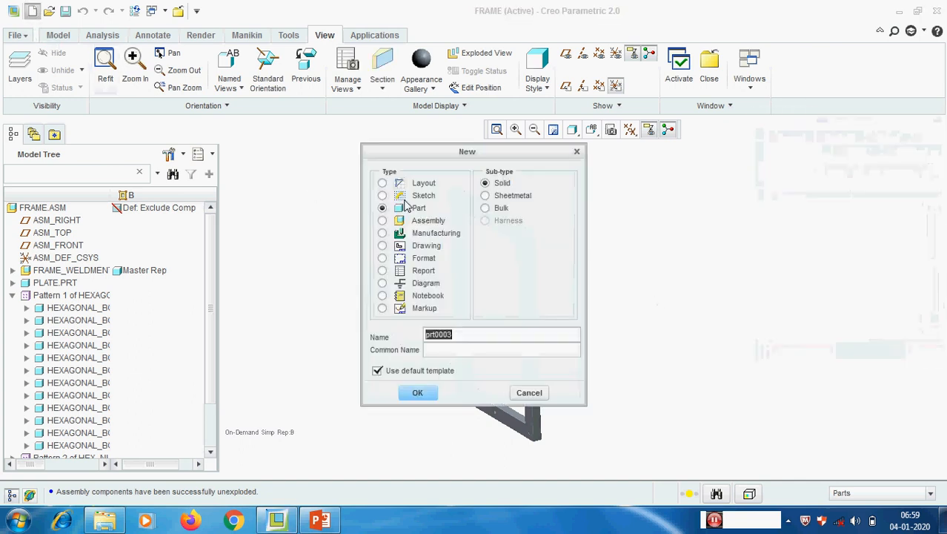
pyautogui.click(427, 249)
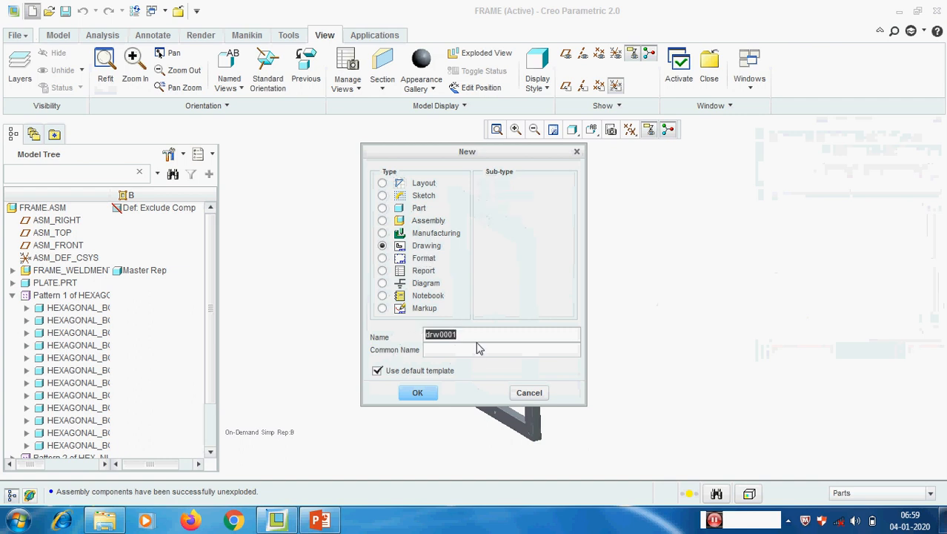
pyautogui.write('frame')
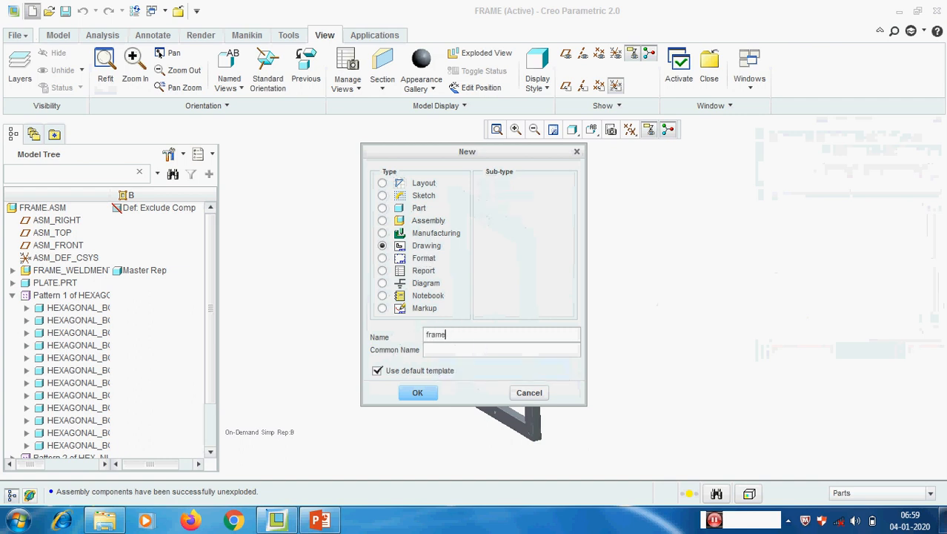
pyautogui.click(377, 370)
pyautogui.click(418, 393)
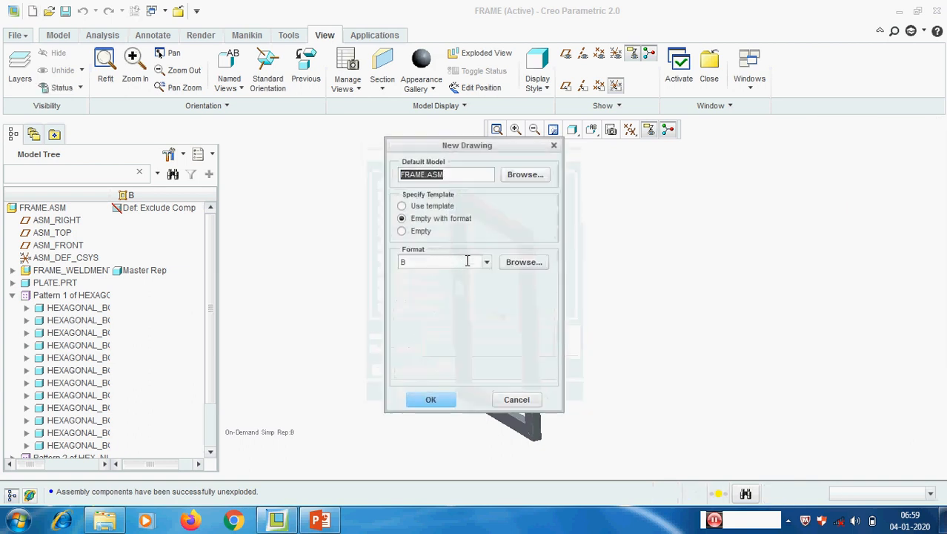
pyautogui.click(429, 400)
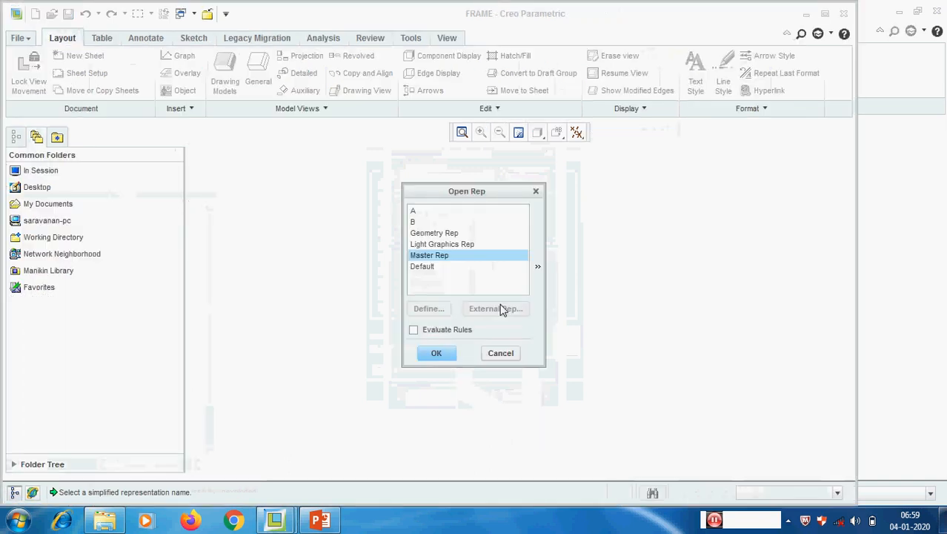
pyautogui.click(437, 356)
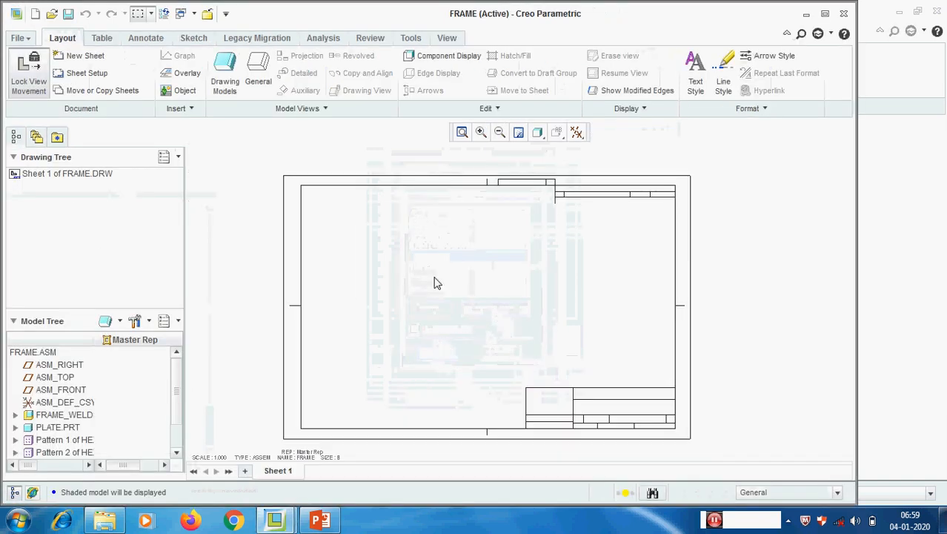
# Step: Place a general view of the frame assembly on the sheet with no combined state and the TOP orientation
pyautogui.click(258, 70)
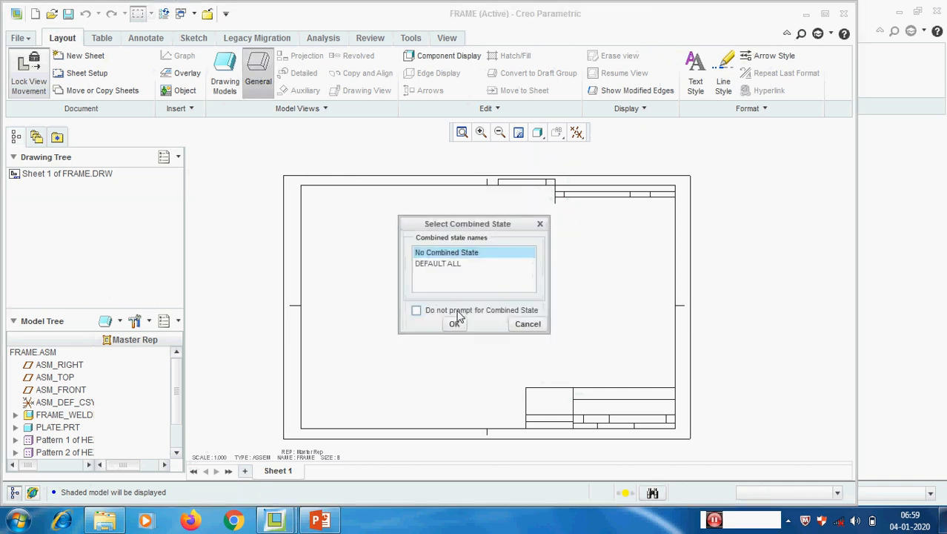
pyautogui.click(452, 327)
pyautogui.click(387, 280)
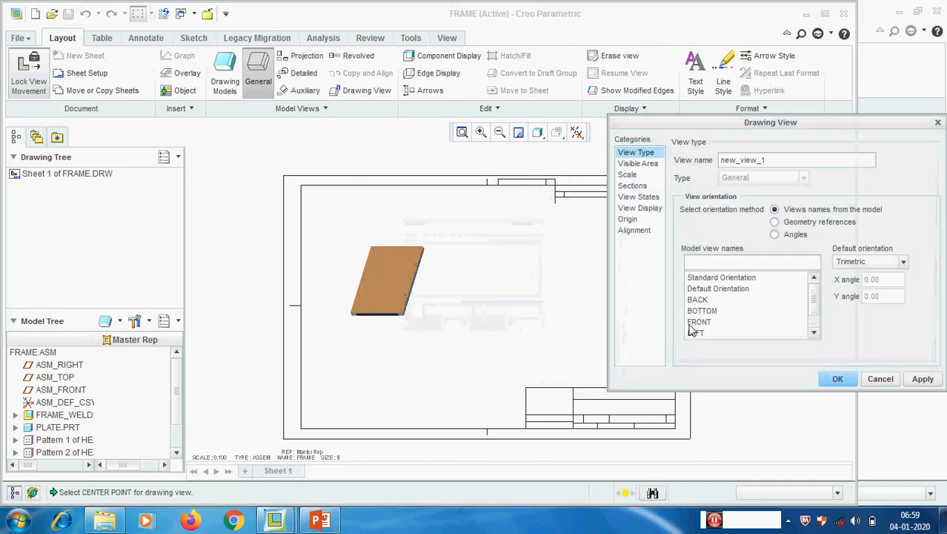
pyautogui.scroll(-1, 708, 334)
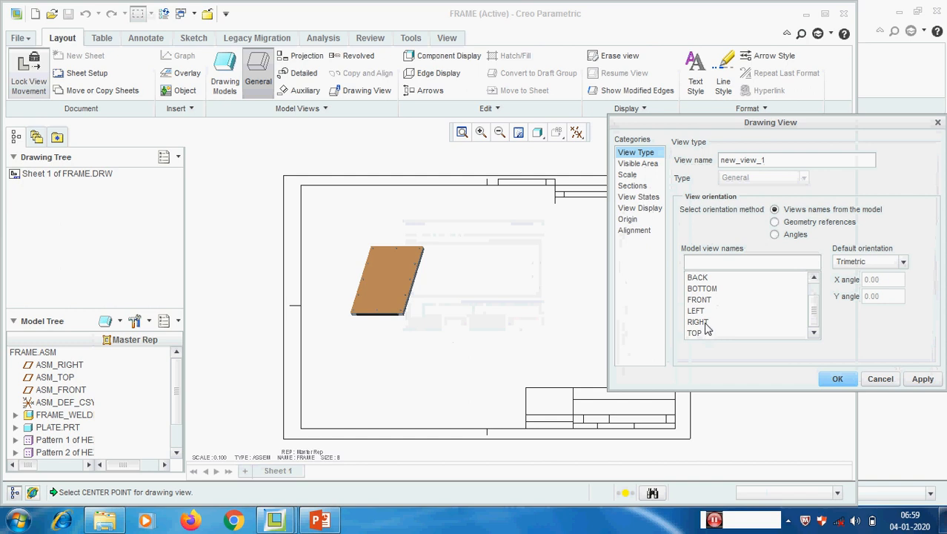
pyautogui.click(698, 322)
pyautogui.click(923, 379)
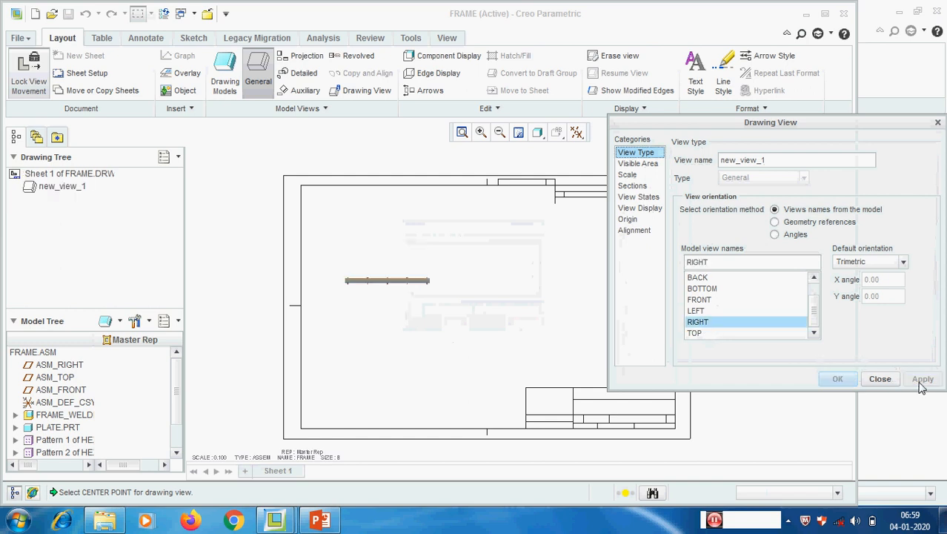
pyautogui.click(716, 334)
pyautogui.click(923, 378)
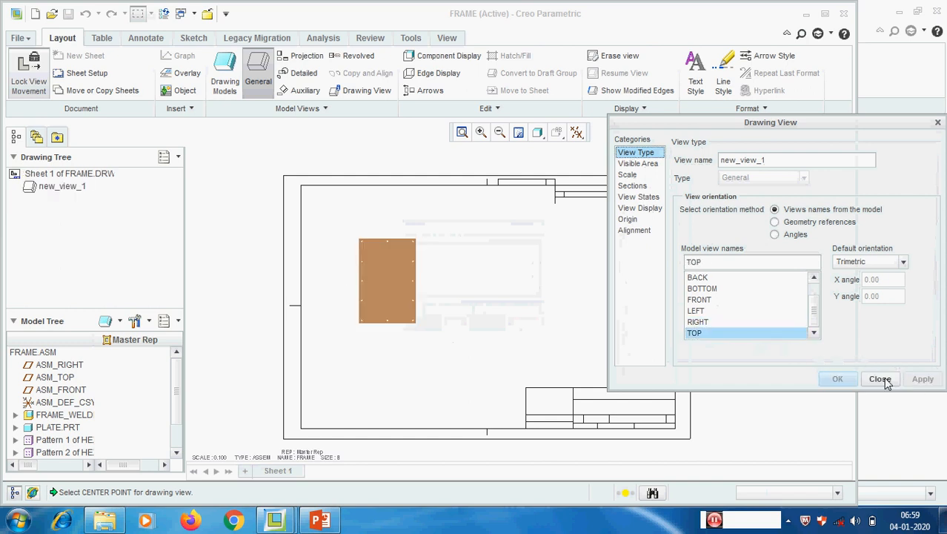
pyautogui.click(880, 378)
pyautogui.scroll(2, 428, 289)
pyautogui.scroll(-2, 429, 289)
pyautogui.click(467, 292)
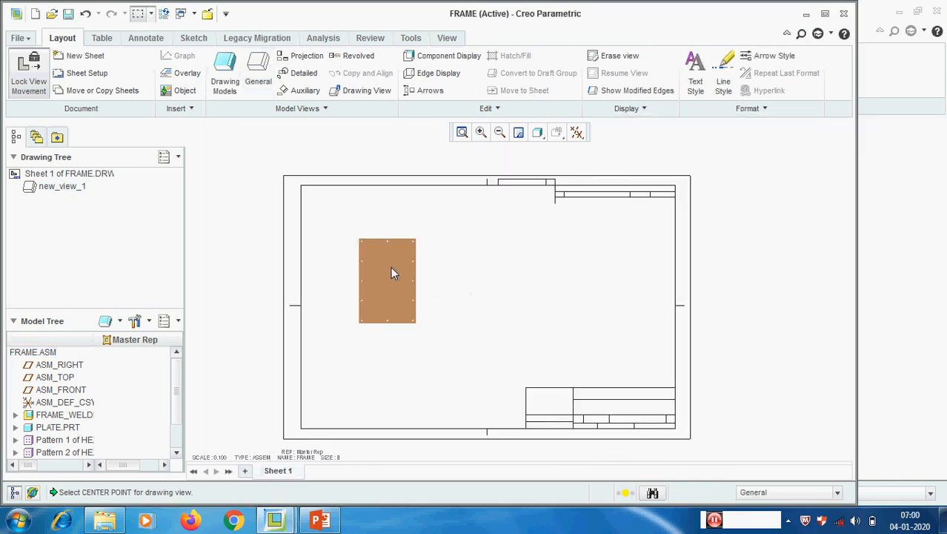
# Step: Examine the top view's state settings for exploding components and choosing a simplified representation
pyautogui.scroll(2, 390, 266)
pyautogui.doubleClick(393, 250)
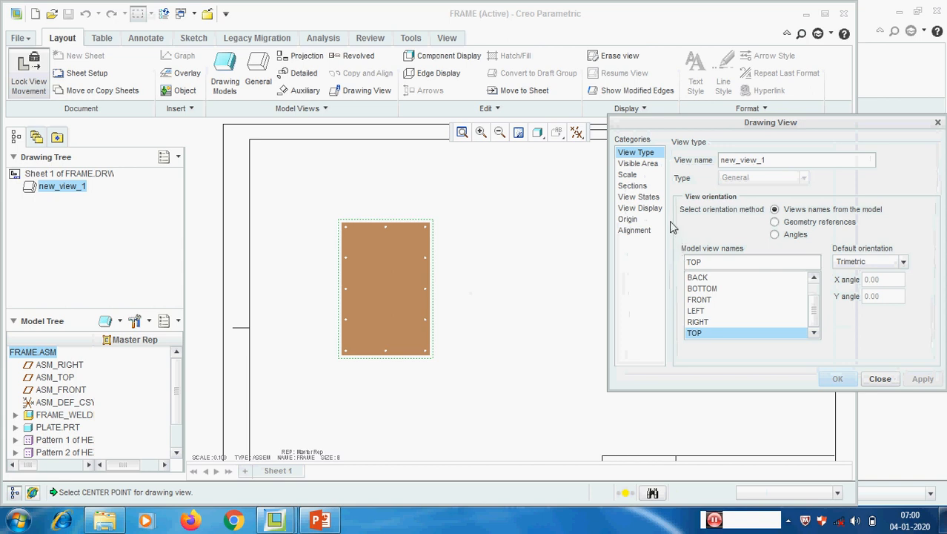
pyautogui.click(651, 198)
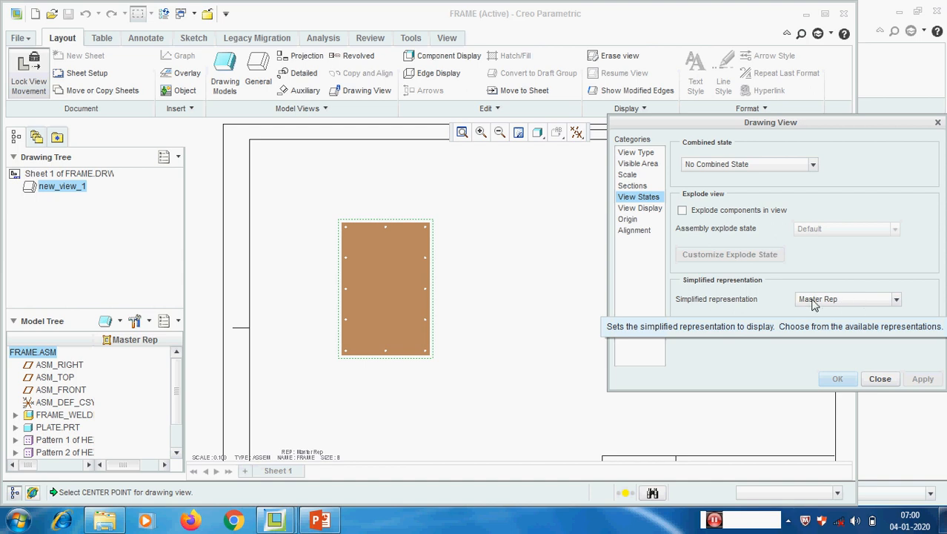
pyautogui.click(880, 379)
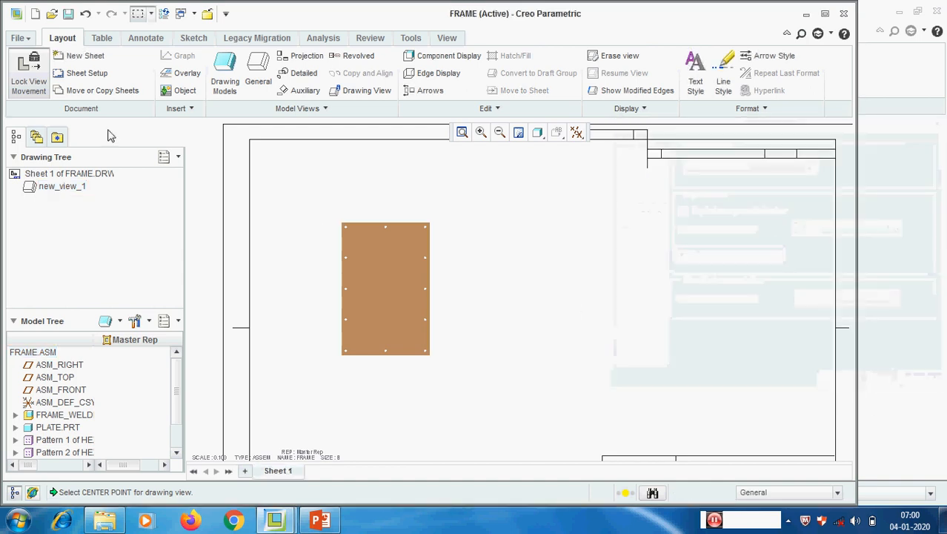
# Step: Insert the assembly system table bom_description_down.tbl on the sheet beside the top view
pyautogui.click(102, 38)
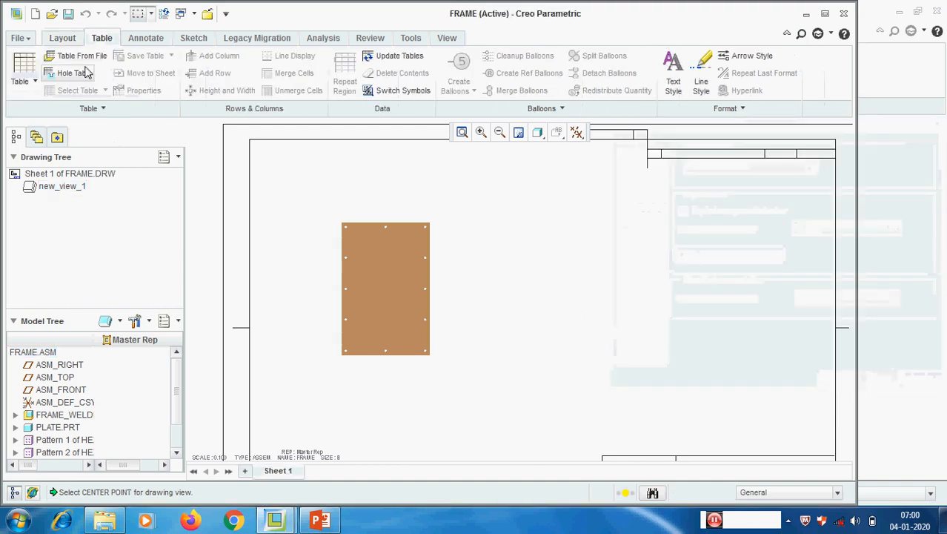
pyautogui.click(74, 56)
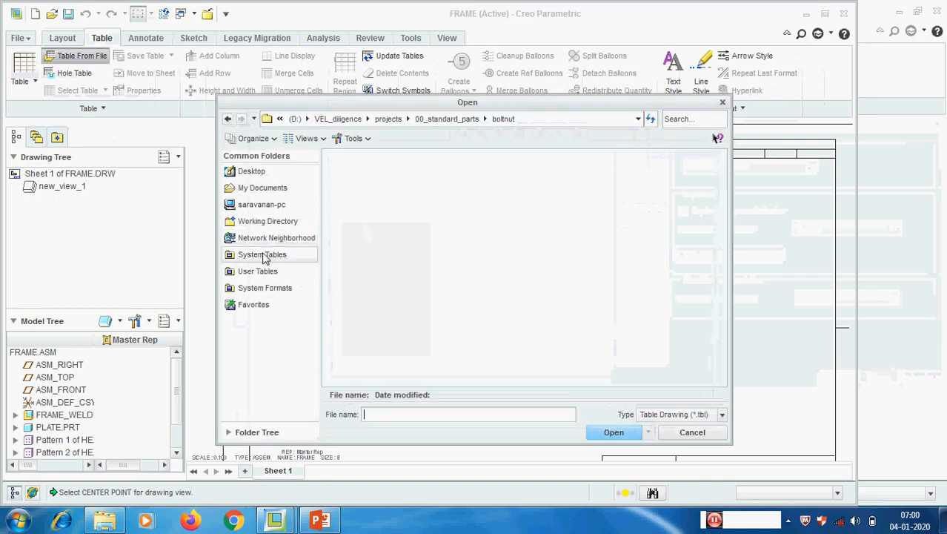
pyautogui.click(265, 257)
pyautogui.doubleClick(355, 158)
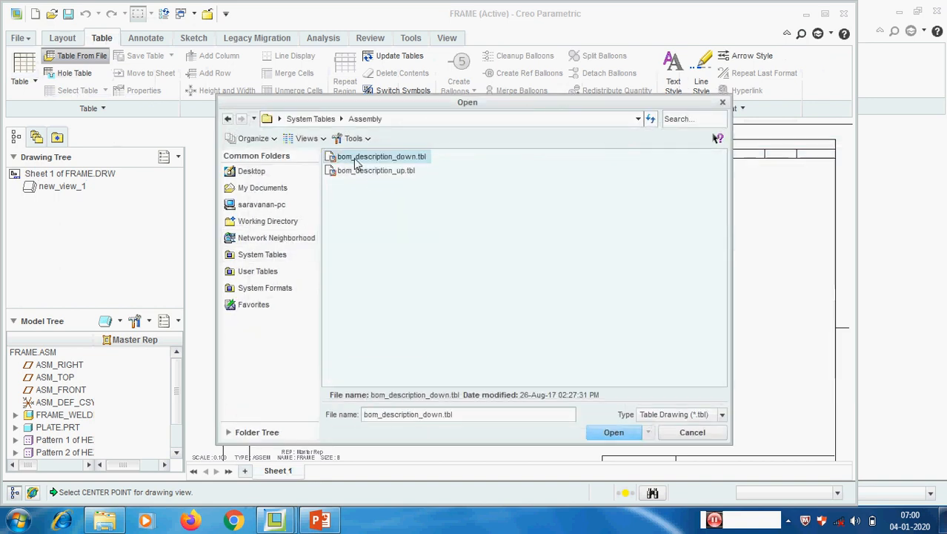
pyautogui.doubleClick(356, 158)
pyautogui.click(494, 236)
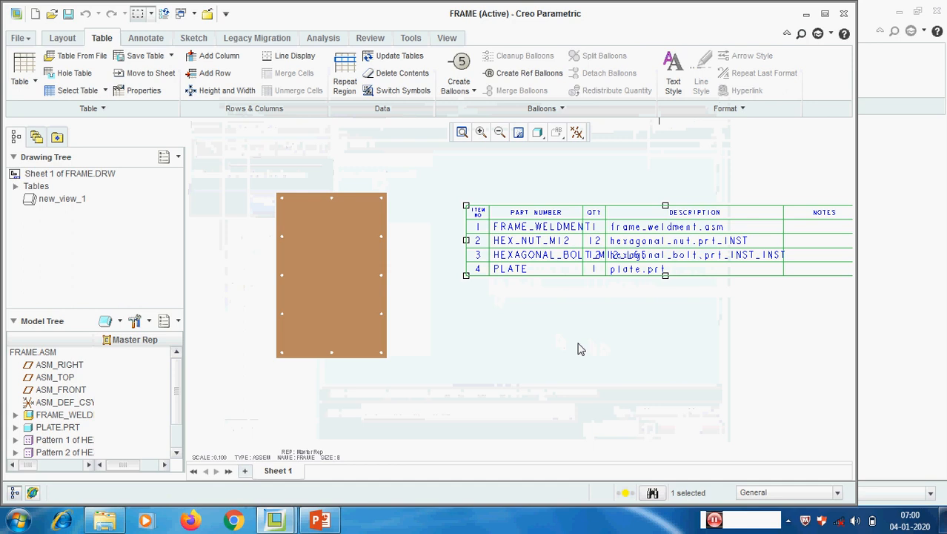
pyautogui.click(567, 334)
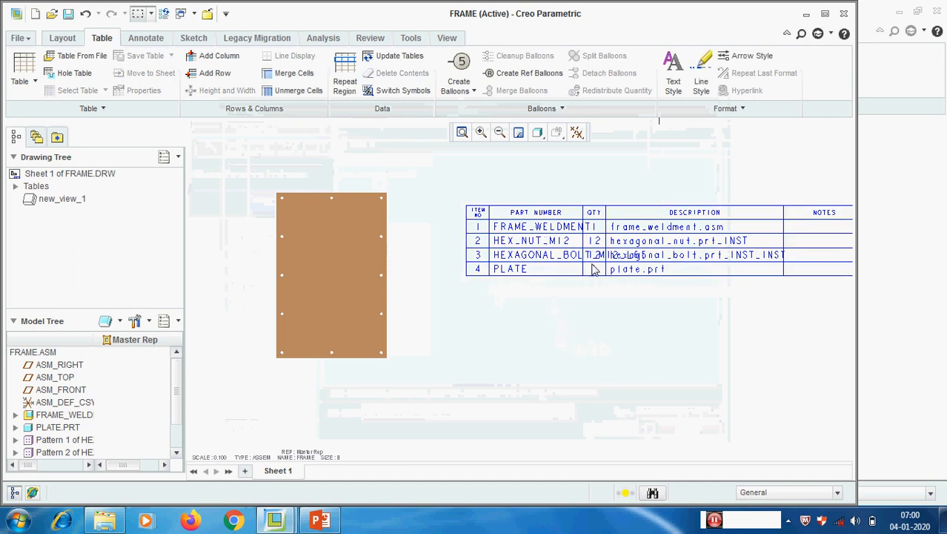
# Step: Set the width of the bill of materials' PART NUMBER column to 4 drawing units
pyautogui.click(527, 232)
pyautogui.rightClick(527, 232)
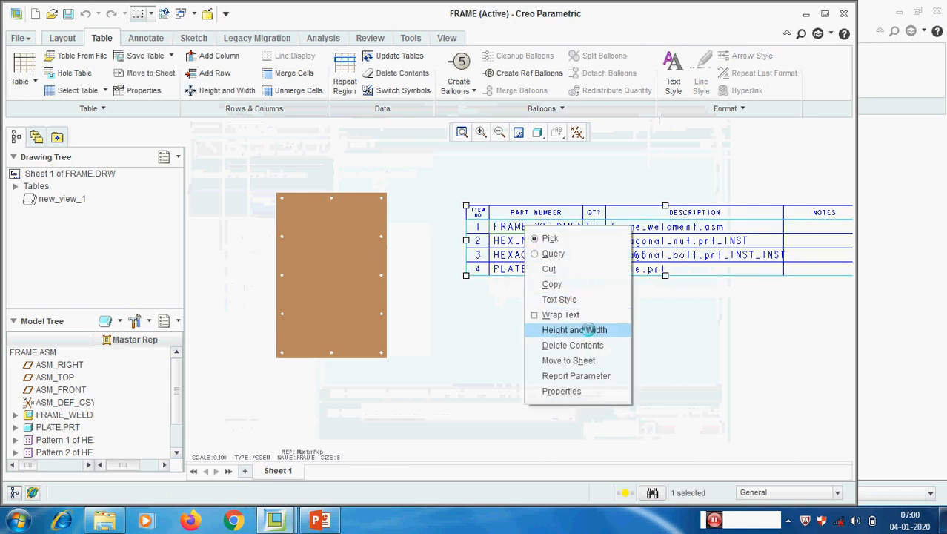
pyautogui.click(590, 330)
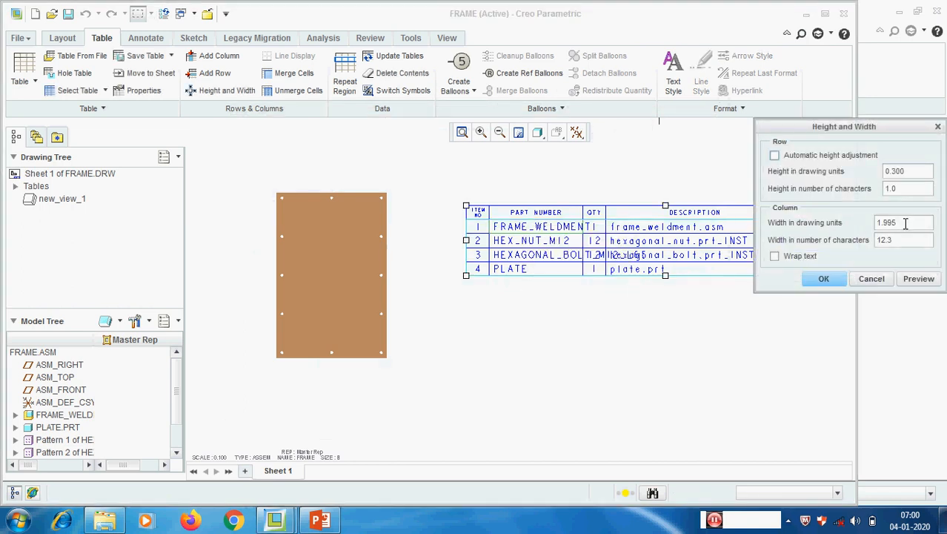
pyautogui.moveTo(896, 224); pyautogui.dragTo(807, 228)
pyautogui.write('3')
pyautogui.click(920, 278)
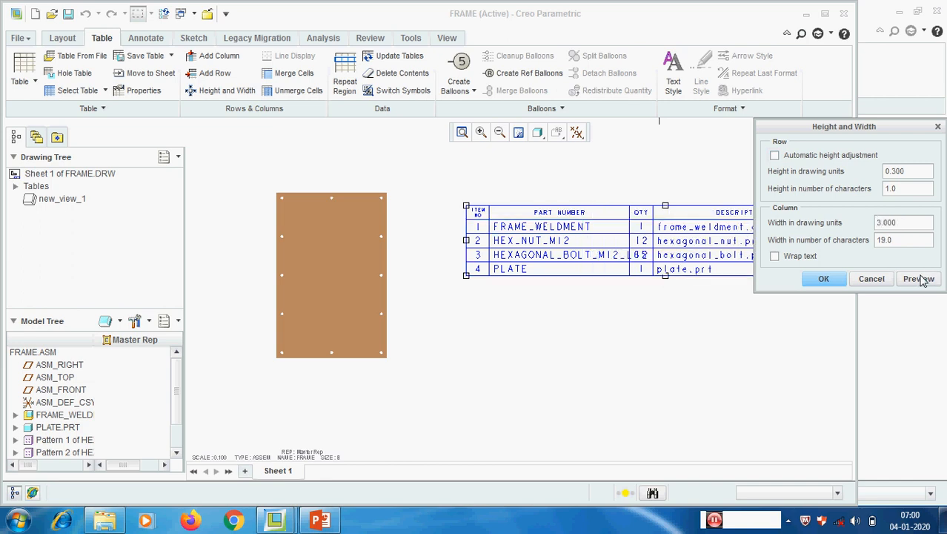
pyautogui.doubleClick(909, 227)
pyautogui.write('4')
pyautogui.click(920, 279)
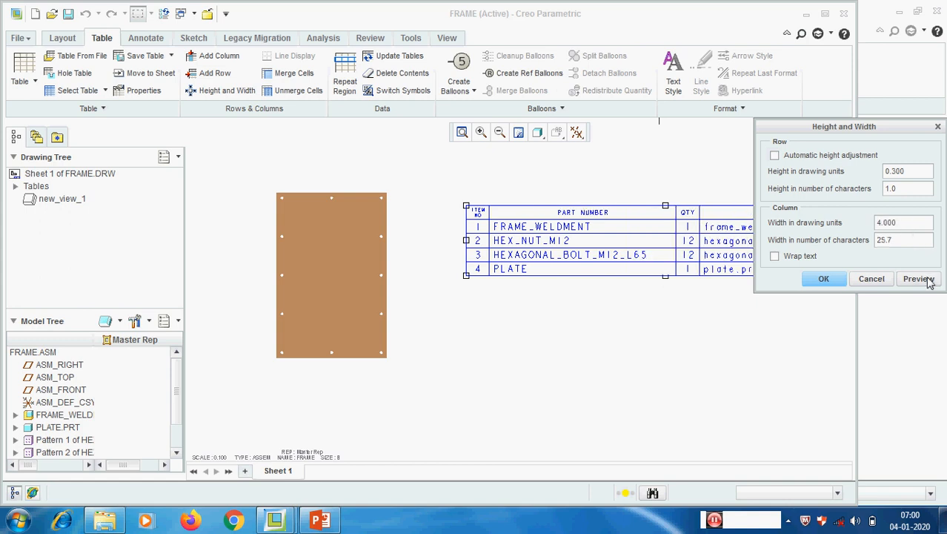
pyautogui.click(831, 280)
pyautogui.click(599, 334)
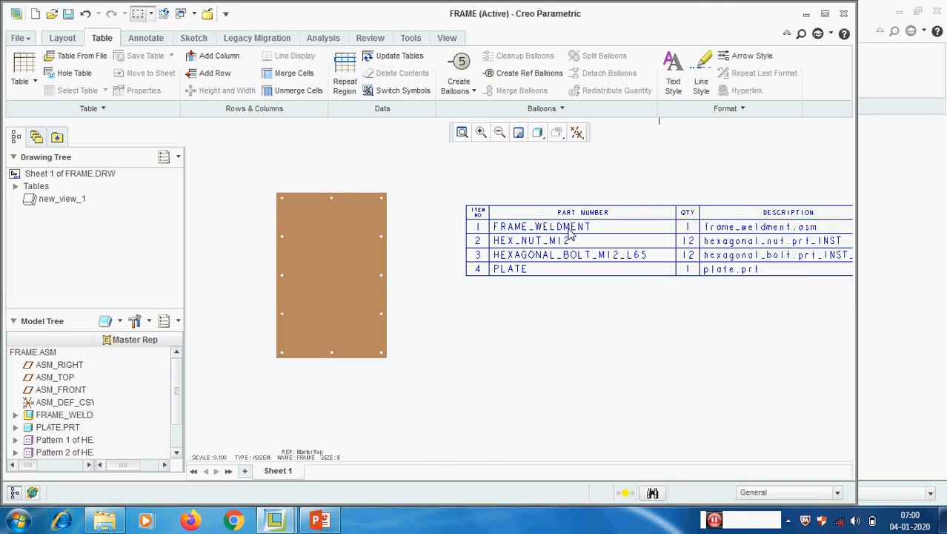
# Step: Review the part number entries in the bill of materials, then delete the whole table from the sheet
pyautogui.click(571, 234)
pyautogui.click(537, 241)
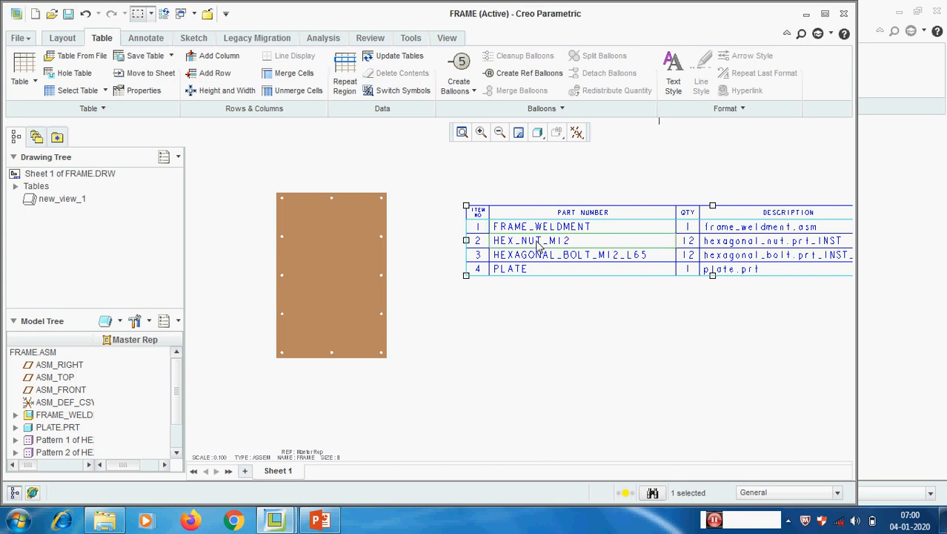
pyautogui.click(528, 269)
pyautogui.click(580, 344)
pyautogui.scroll(-3, 448, 317)
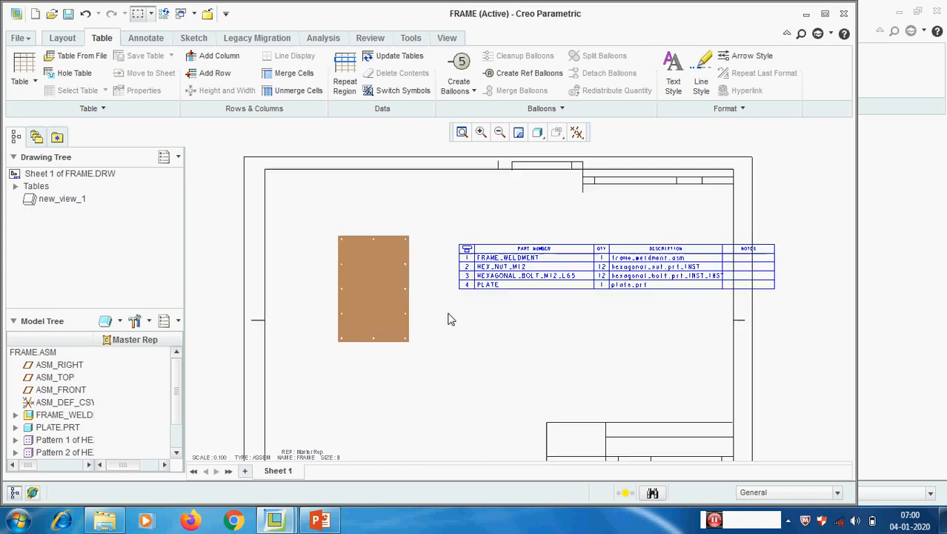
pyautogui.moveTo(440, 230); pyautogui.dragTo(828, 345)
pyautogui.press('Delete')
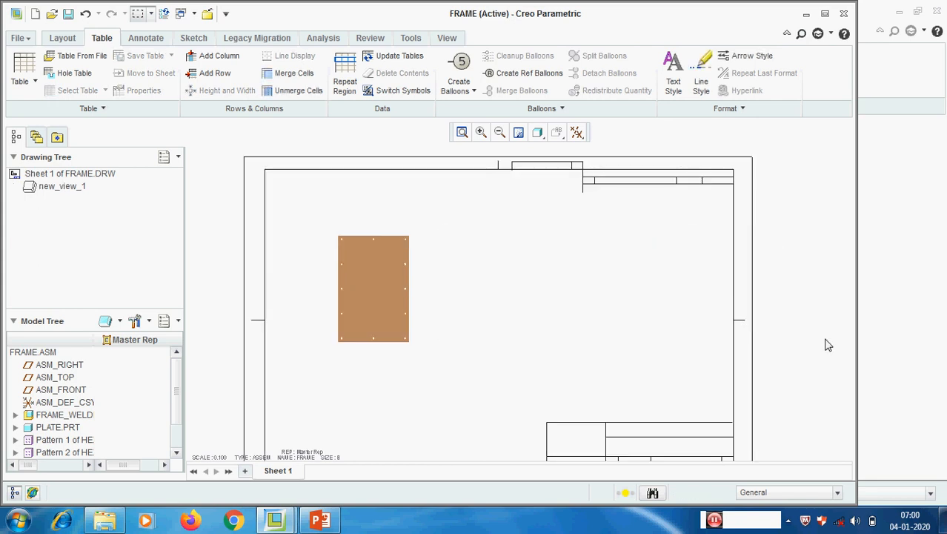
# Step: Set the simplified representation of the drawing's top view to B
pyautogui.click(373, 271)
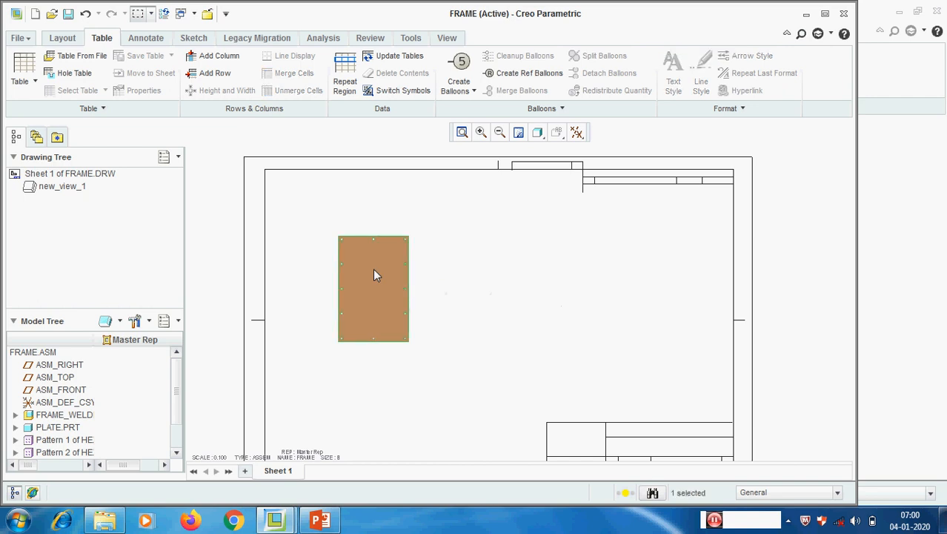
pyautogui.click(426, 273)
pyautogui.scroll(2, 412, 275)
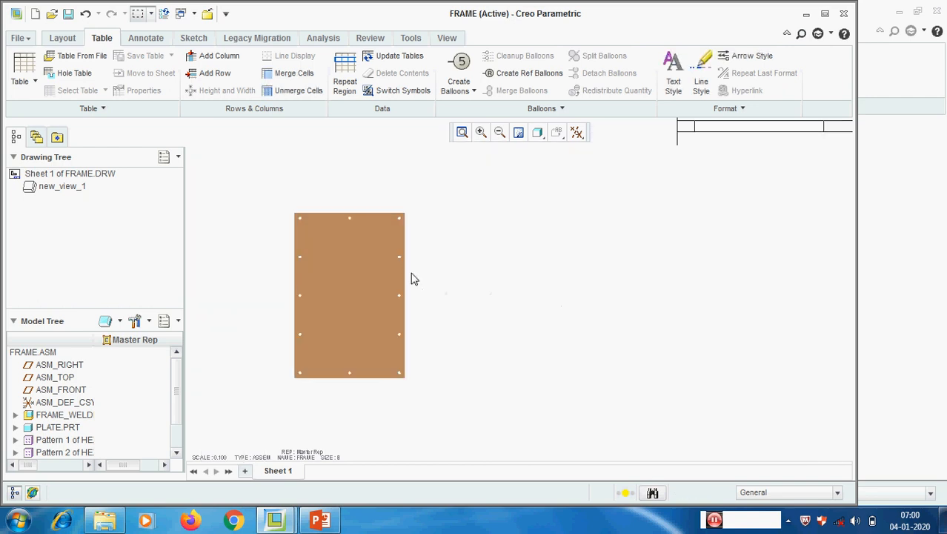
pyautogui.click(63, 38)
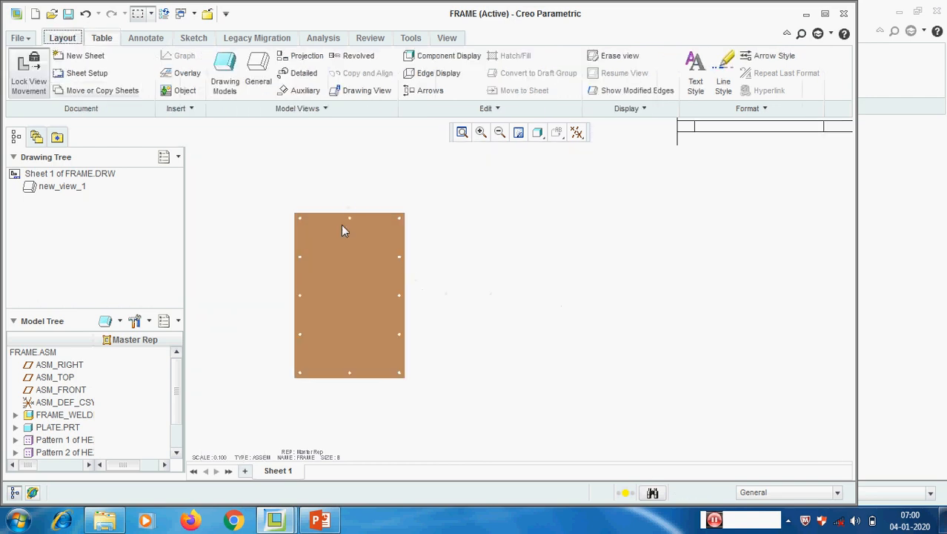
pyautogui.click(392, 210)
pyautogui.doubleClick(392, 210)
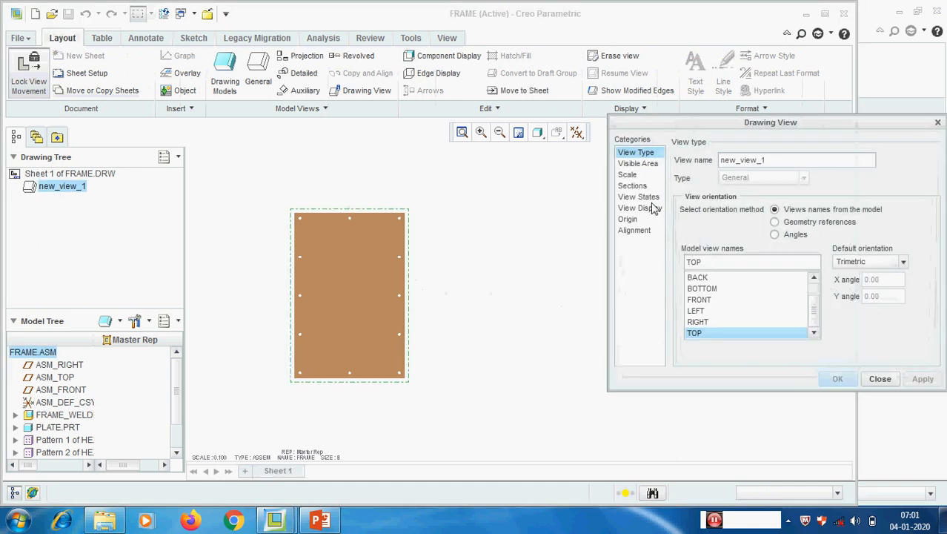
pyautogui.click(650, 197)
pyautogui.click(896, 299)
pyautogui.click(897, 314)
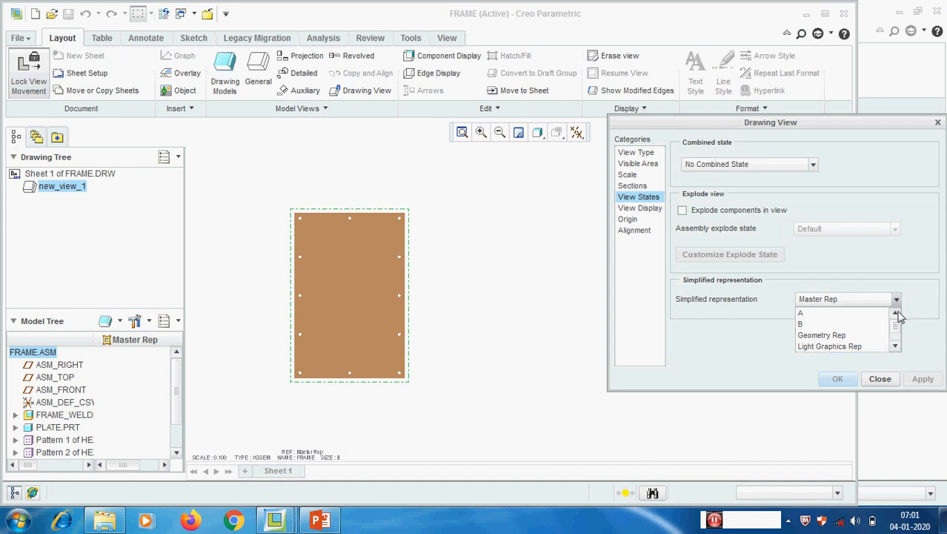
pyautogui.click(816, 325)
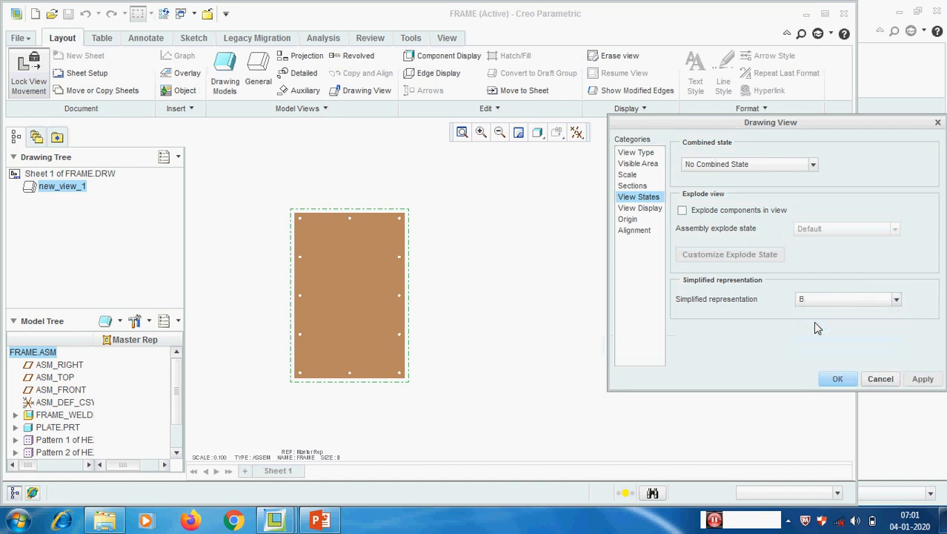
pyautogui.click(838, 379)
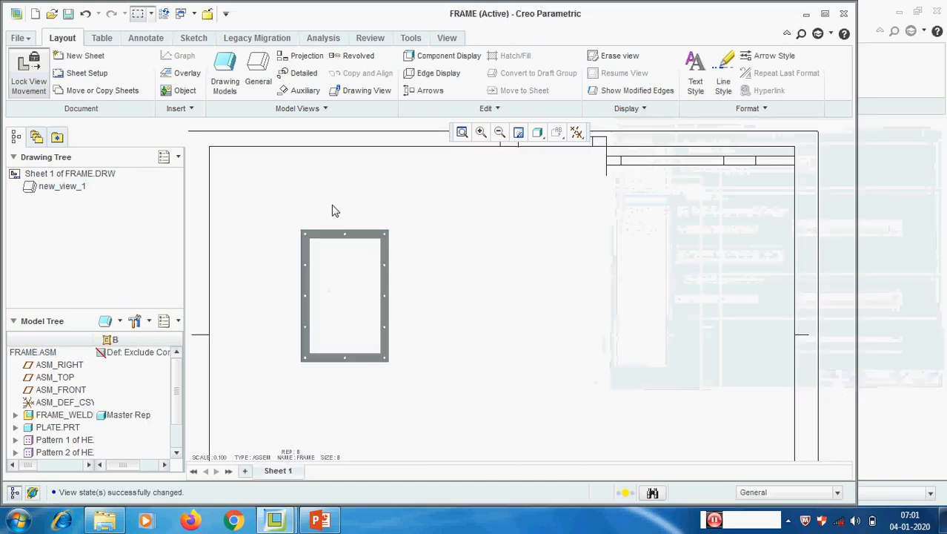
# Step: Insert the assembly system table with part number, quantity, description and notes columns on the sheet beside the top view
pyautogui.click(101, 38)
pyautogui.click(82, 57)
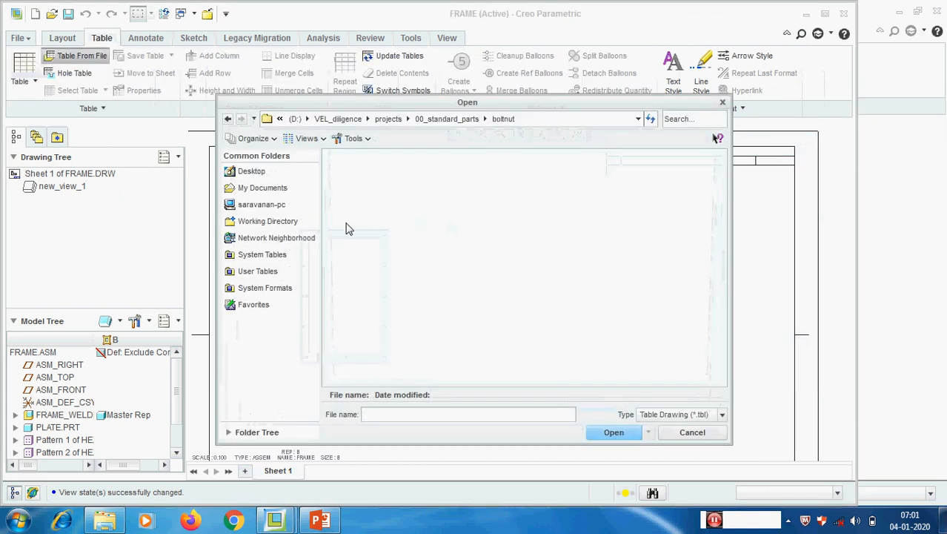
pyautogui.click(263, 255)
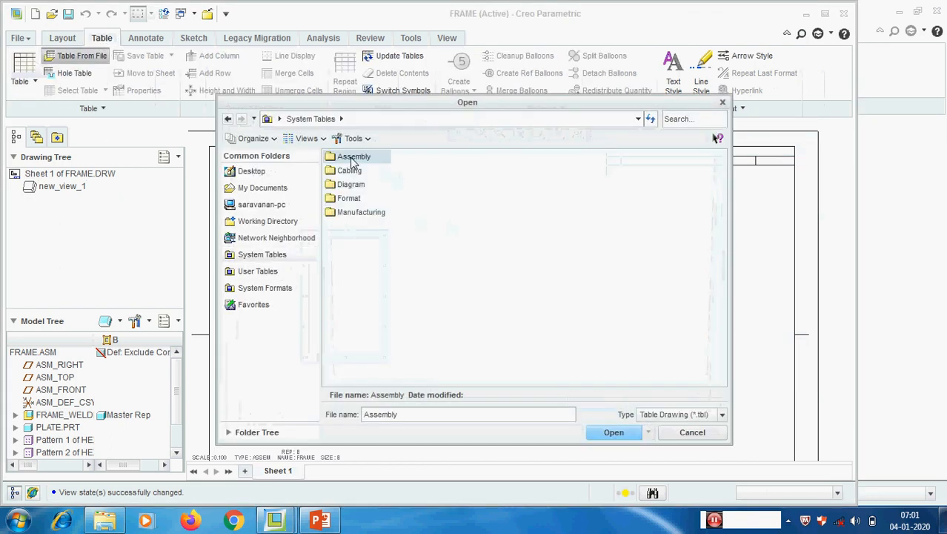
pyautogui.doubleClick(351, 158)
pyautogui.doubleClick(357, 159)
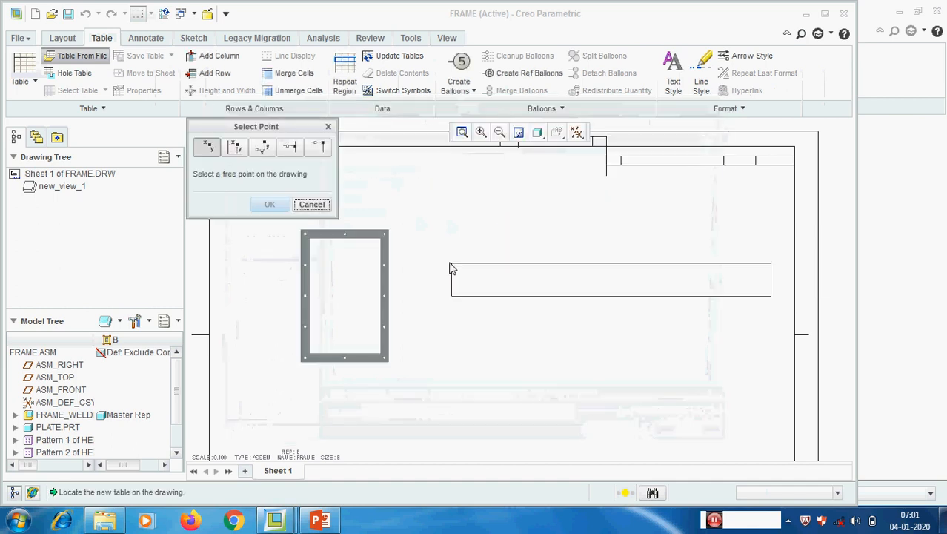
pyautogui.click(449, 265)
pyautogui.click(485, 373)
pyautogui.scroll(-3, 501, 364)
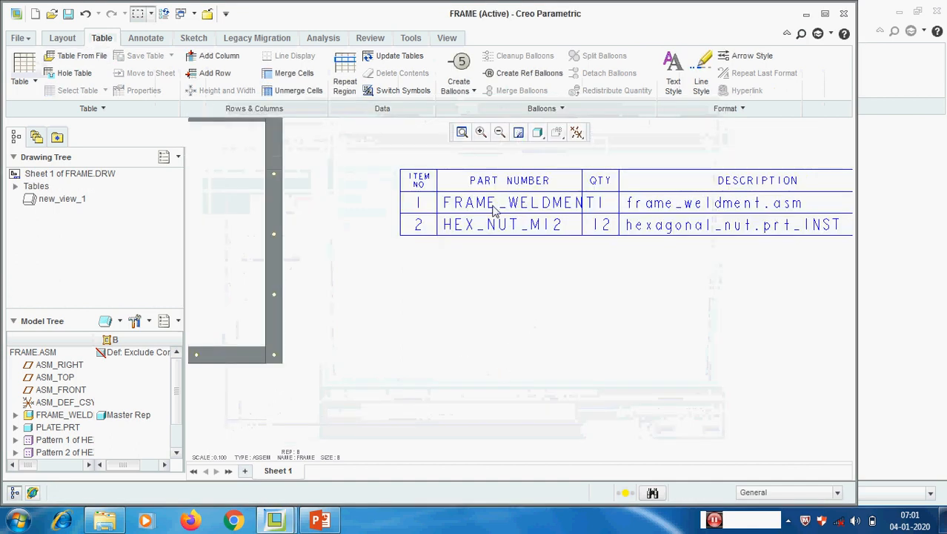
pyautogui.scroll(3, 518, 258)
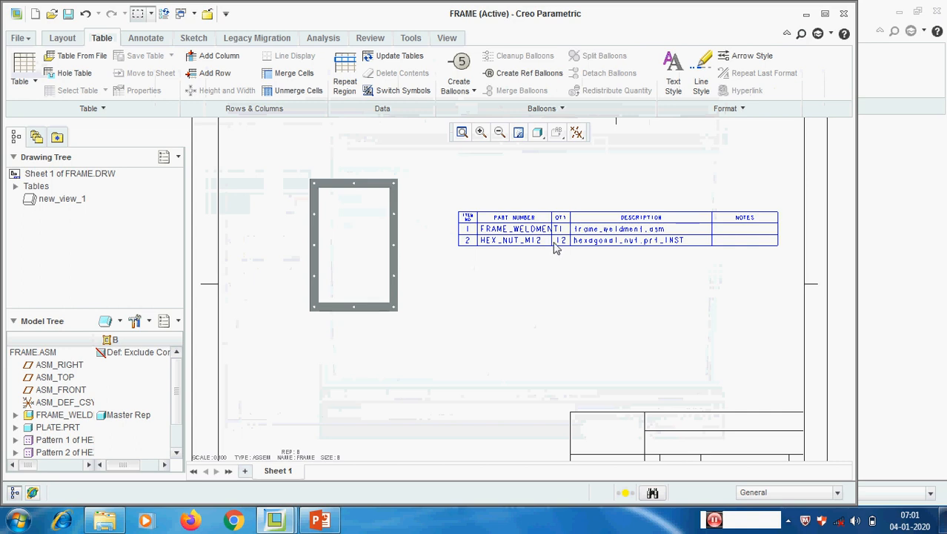
# Step: Set the width of the bill of materials' PART NUMBER column to 3.5 drawing units
pyautogui.scroll(-2, 555, 248)
pyautogui.click(508, 223)
pyautogui.rightClick(508, 223)
pyautogui.click(569, 323)
pyautogui.moveTo(907, 223); pyautogui.dragTo(842, 224)
pyautogui.write('3.5')
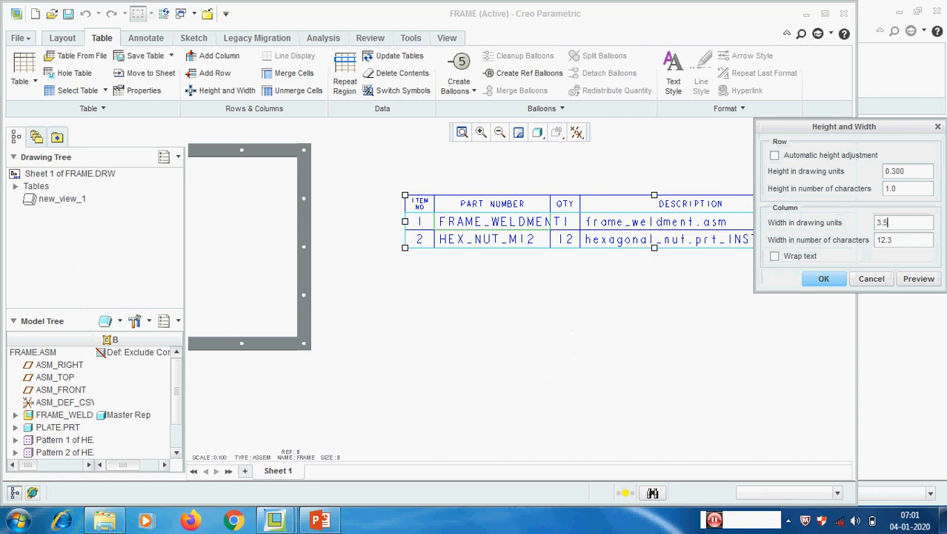
pyautogui.click(824, 279)
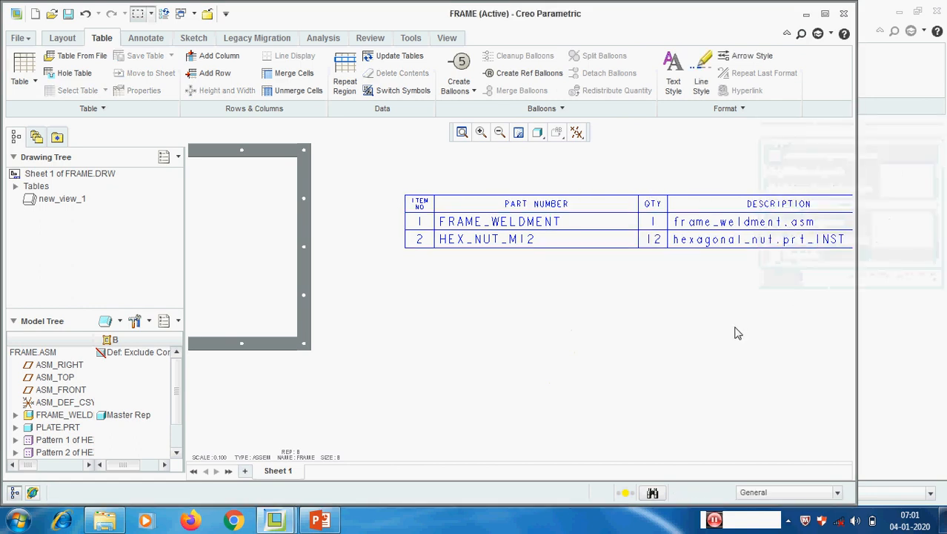
# Step: Delete the whole bill of materials table from the sheet beside the frame view
pyautogui.scroll(3, 482, 280)
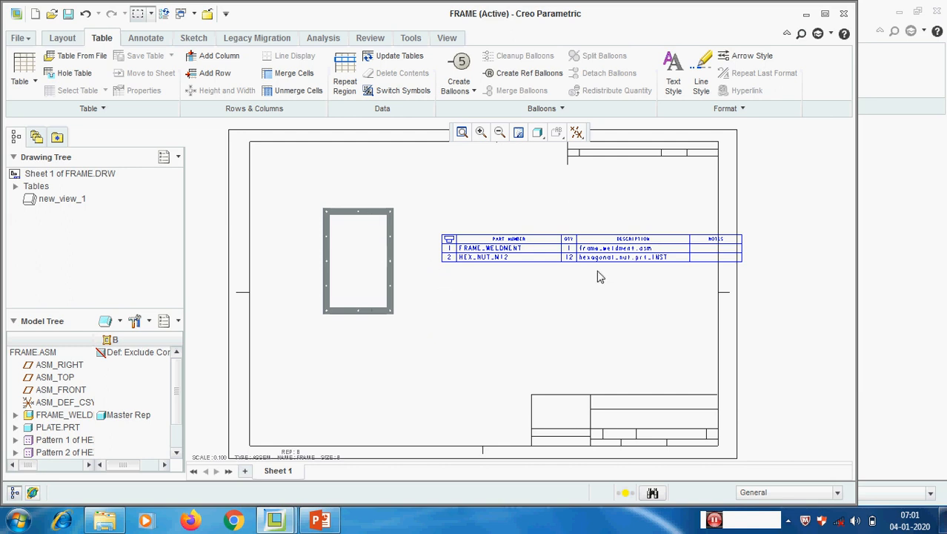
pyautogui.moveTo(424, 211); pyautogui.dragTo(771, 291)
pyautogui.press('Delete')
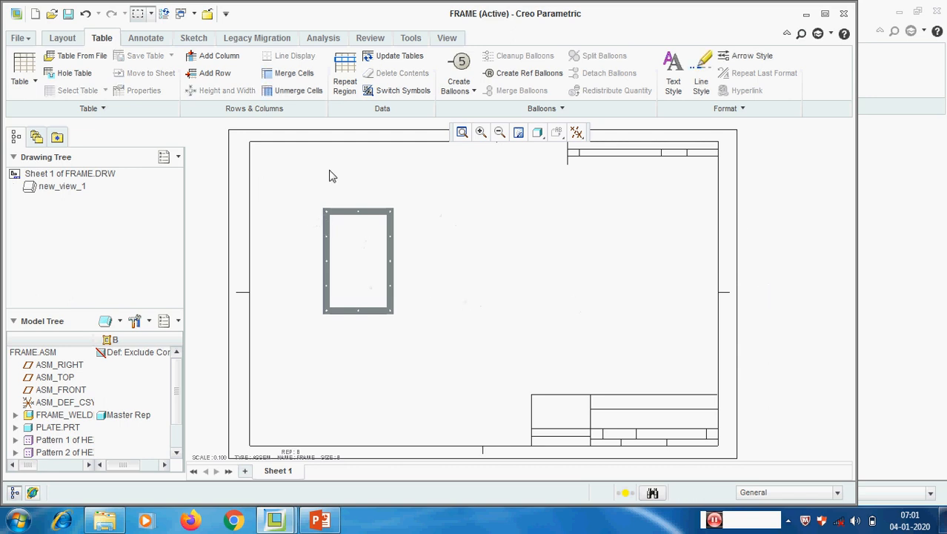
# Step: Close the frame drawing window and switch to the PowerPoint presentation
pyautogui.click(208, 14)
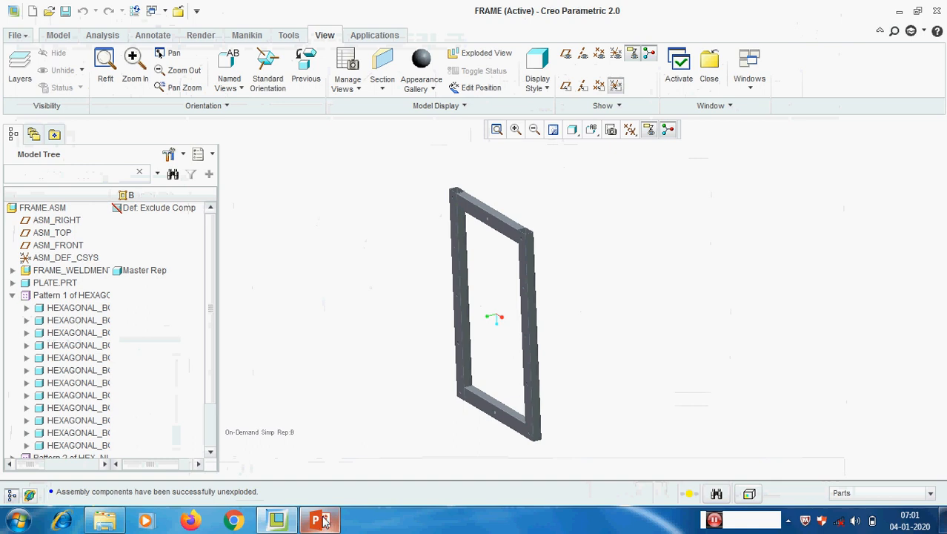
pyautogui.click(319, 521)
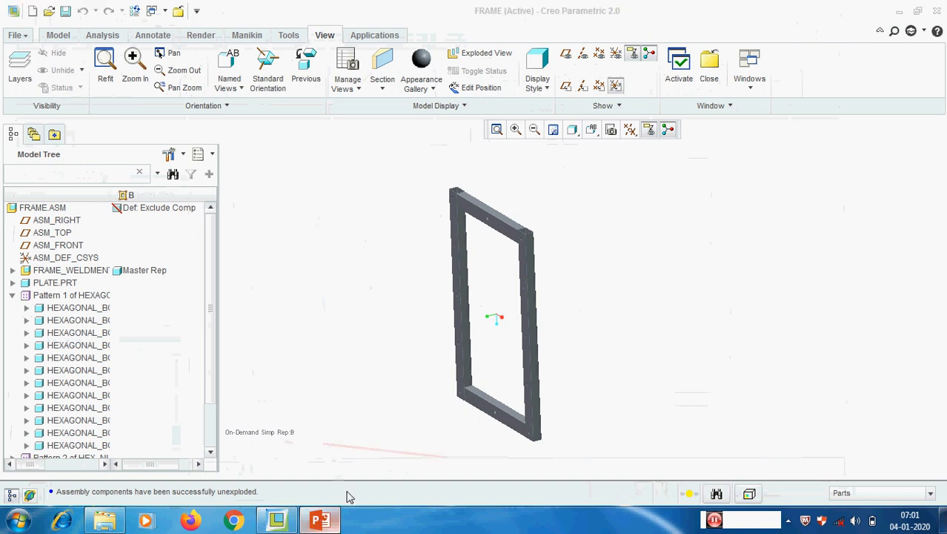